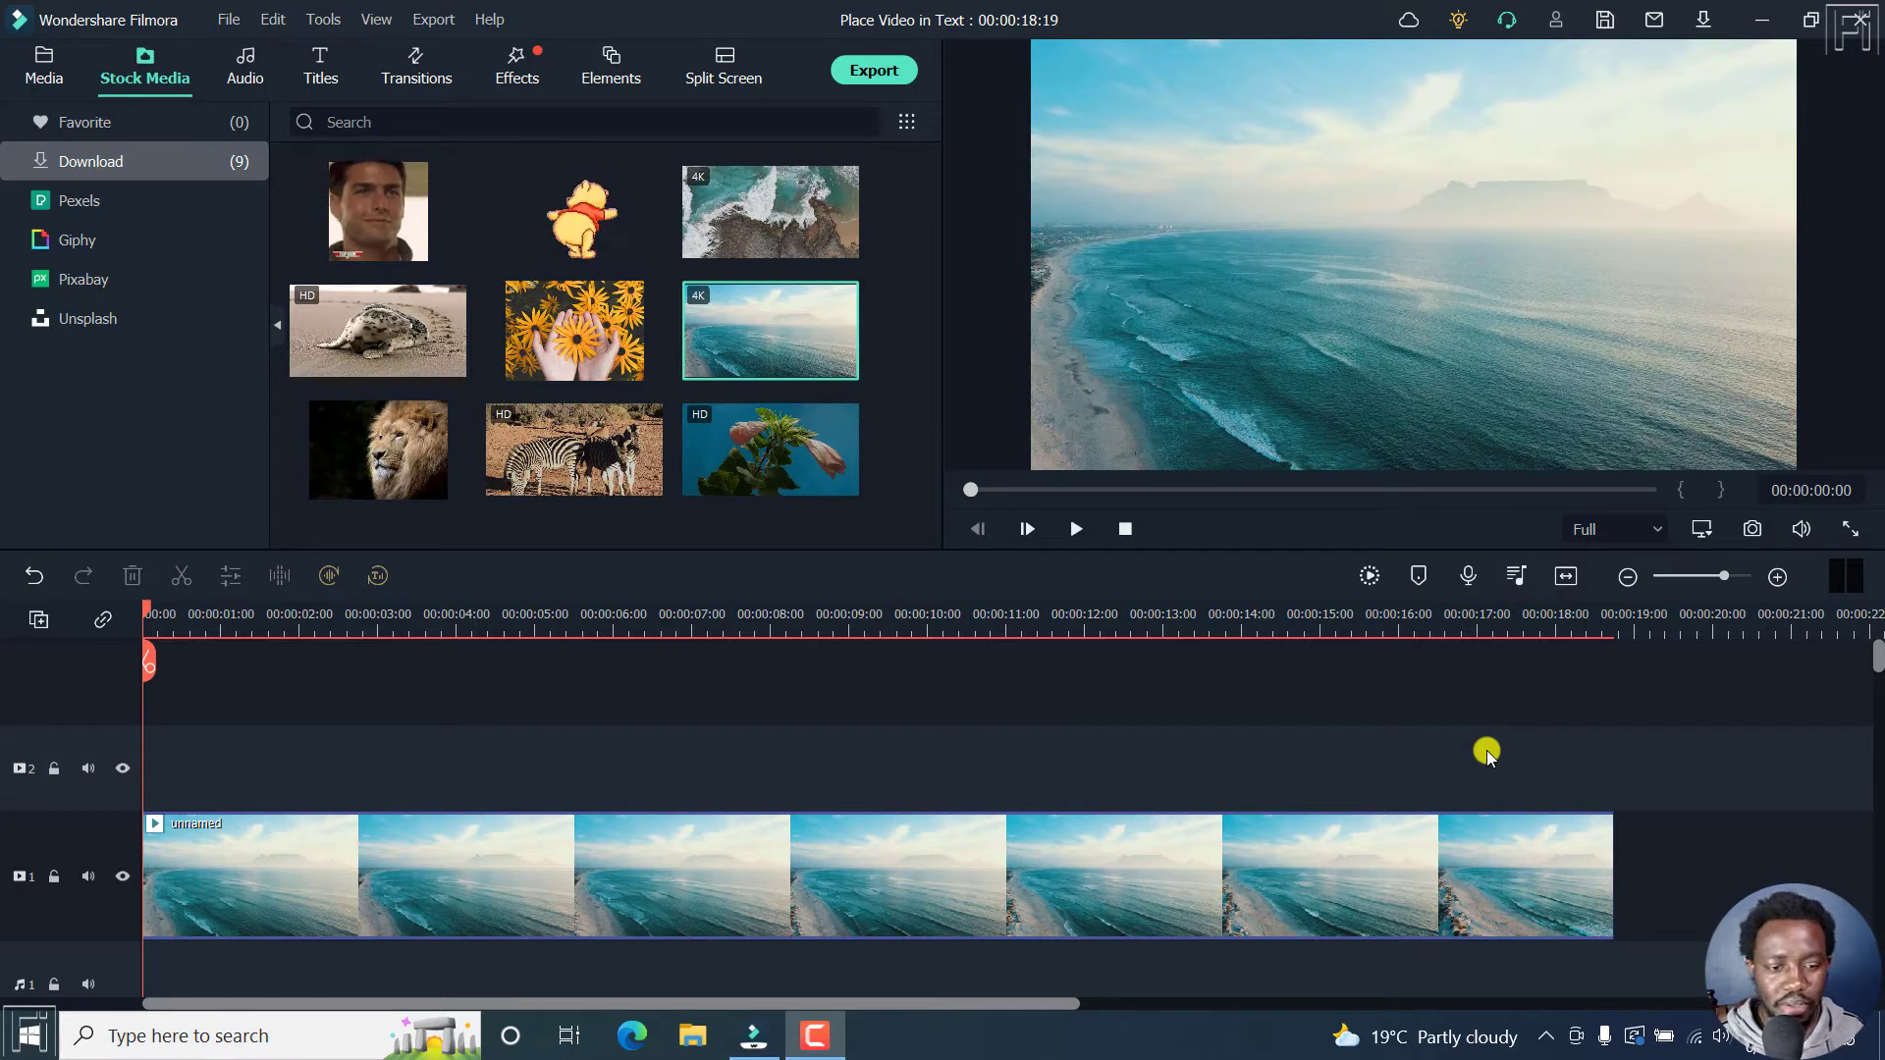
# Step: Select the aerial beach clip on video track 1 in the timeline
pyautogui.click(1116, 876)
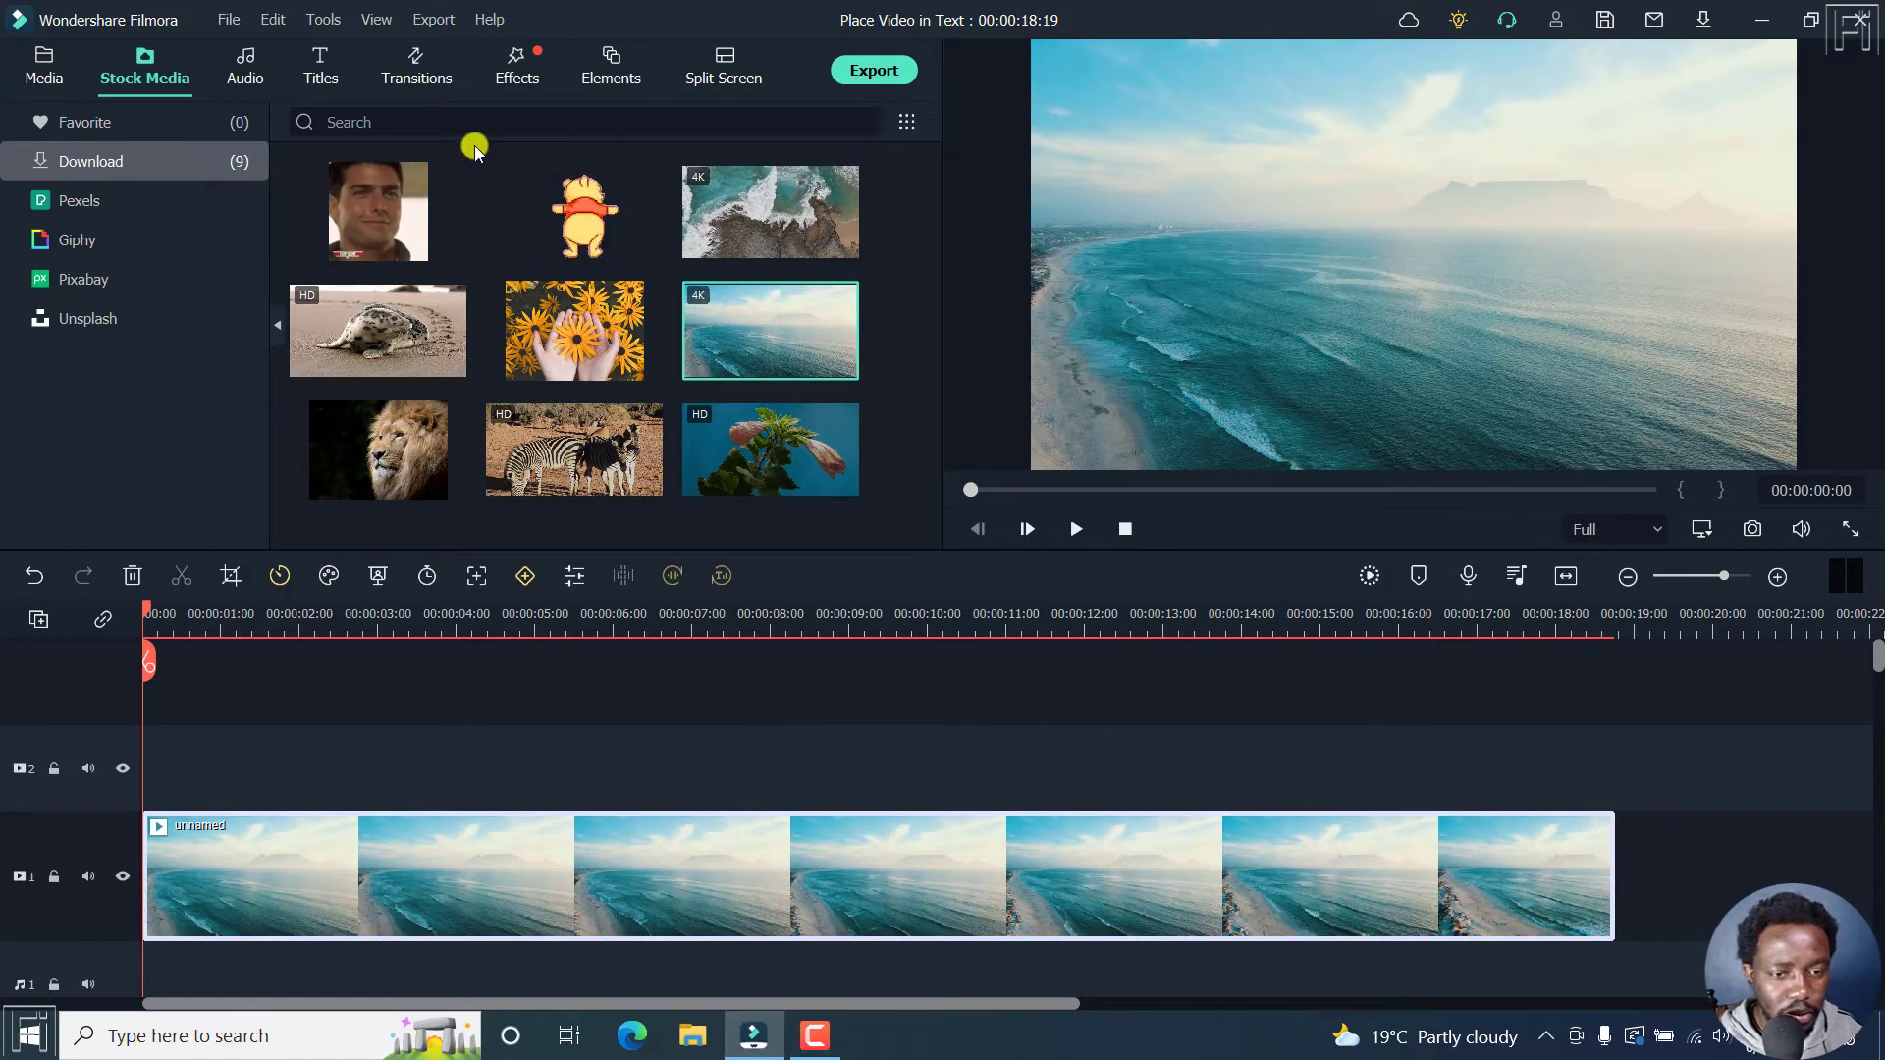
# Step: Place the Basic 'Title 29' template on track 2 above the beach clip
pyautogui.click(317, 76)
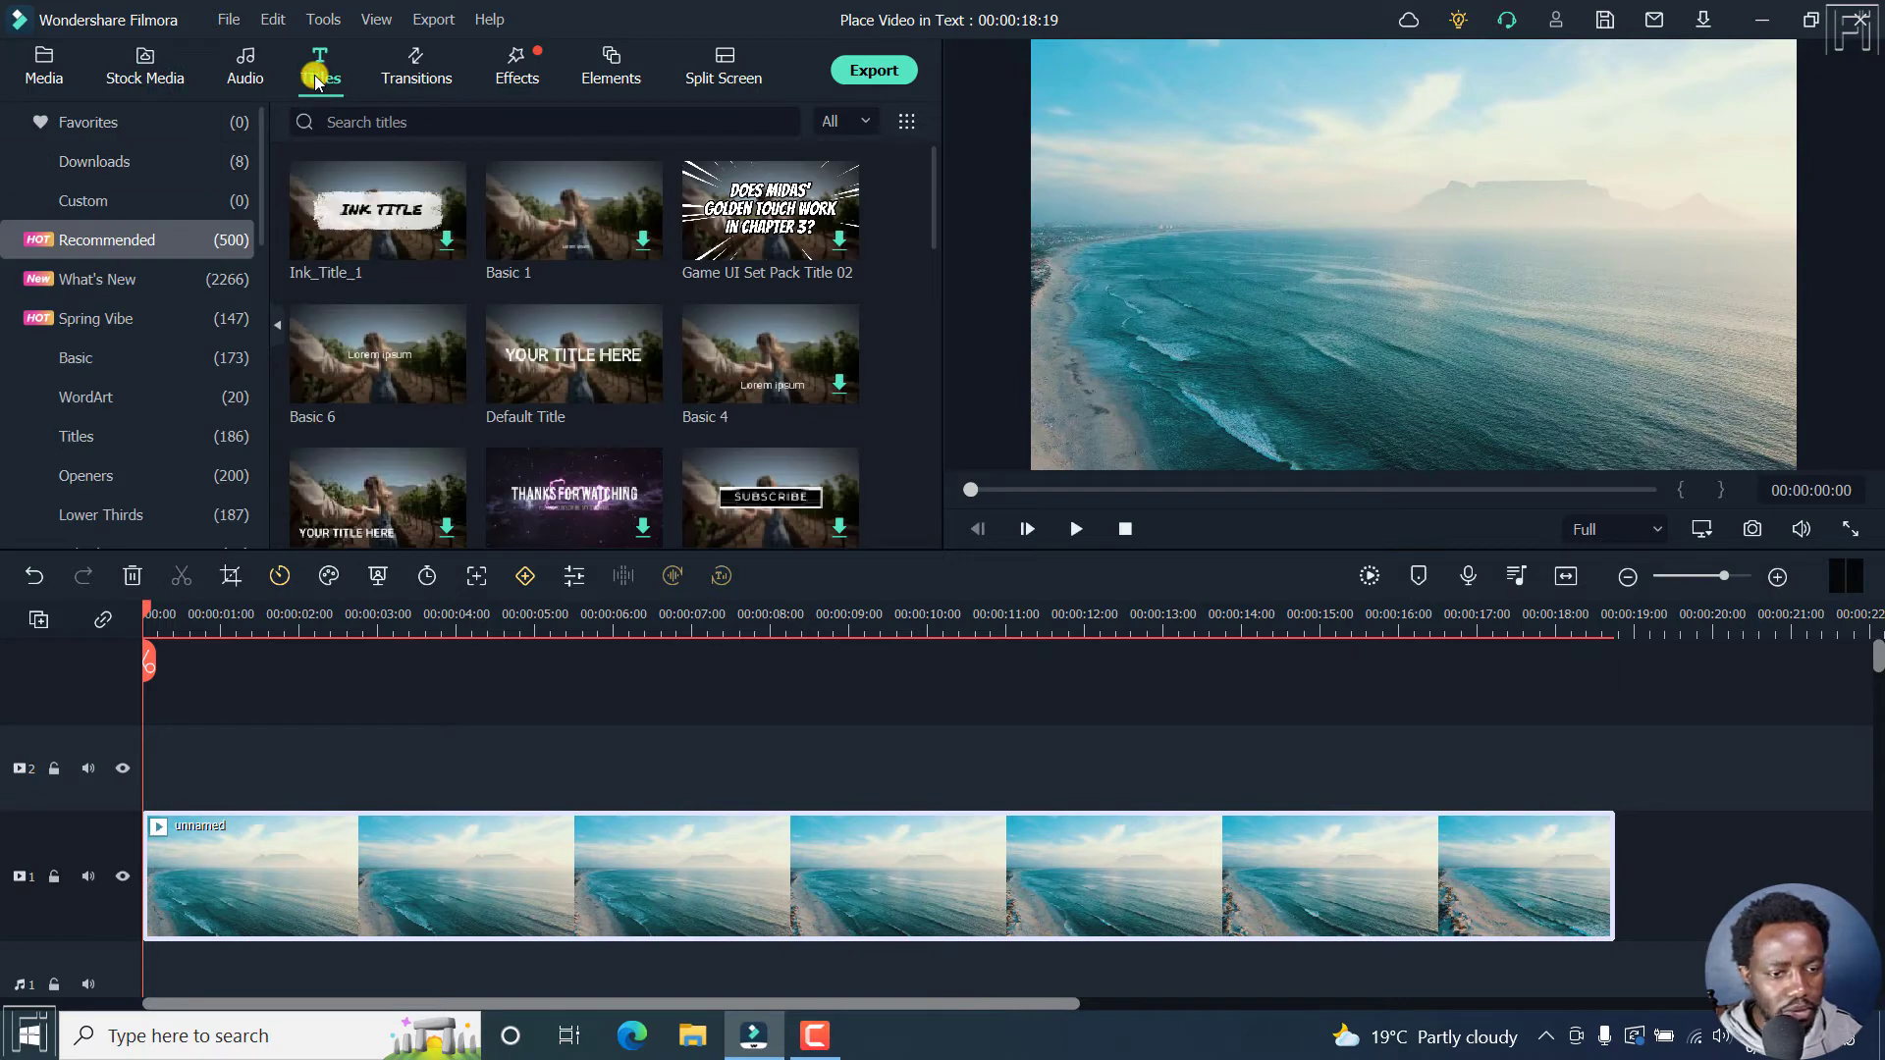
pyautogui.click(88, 358)
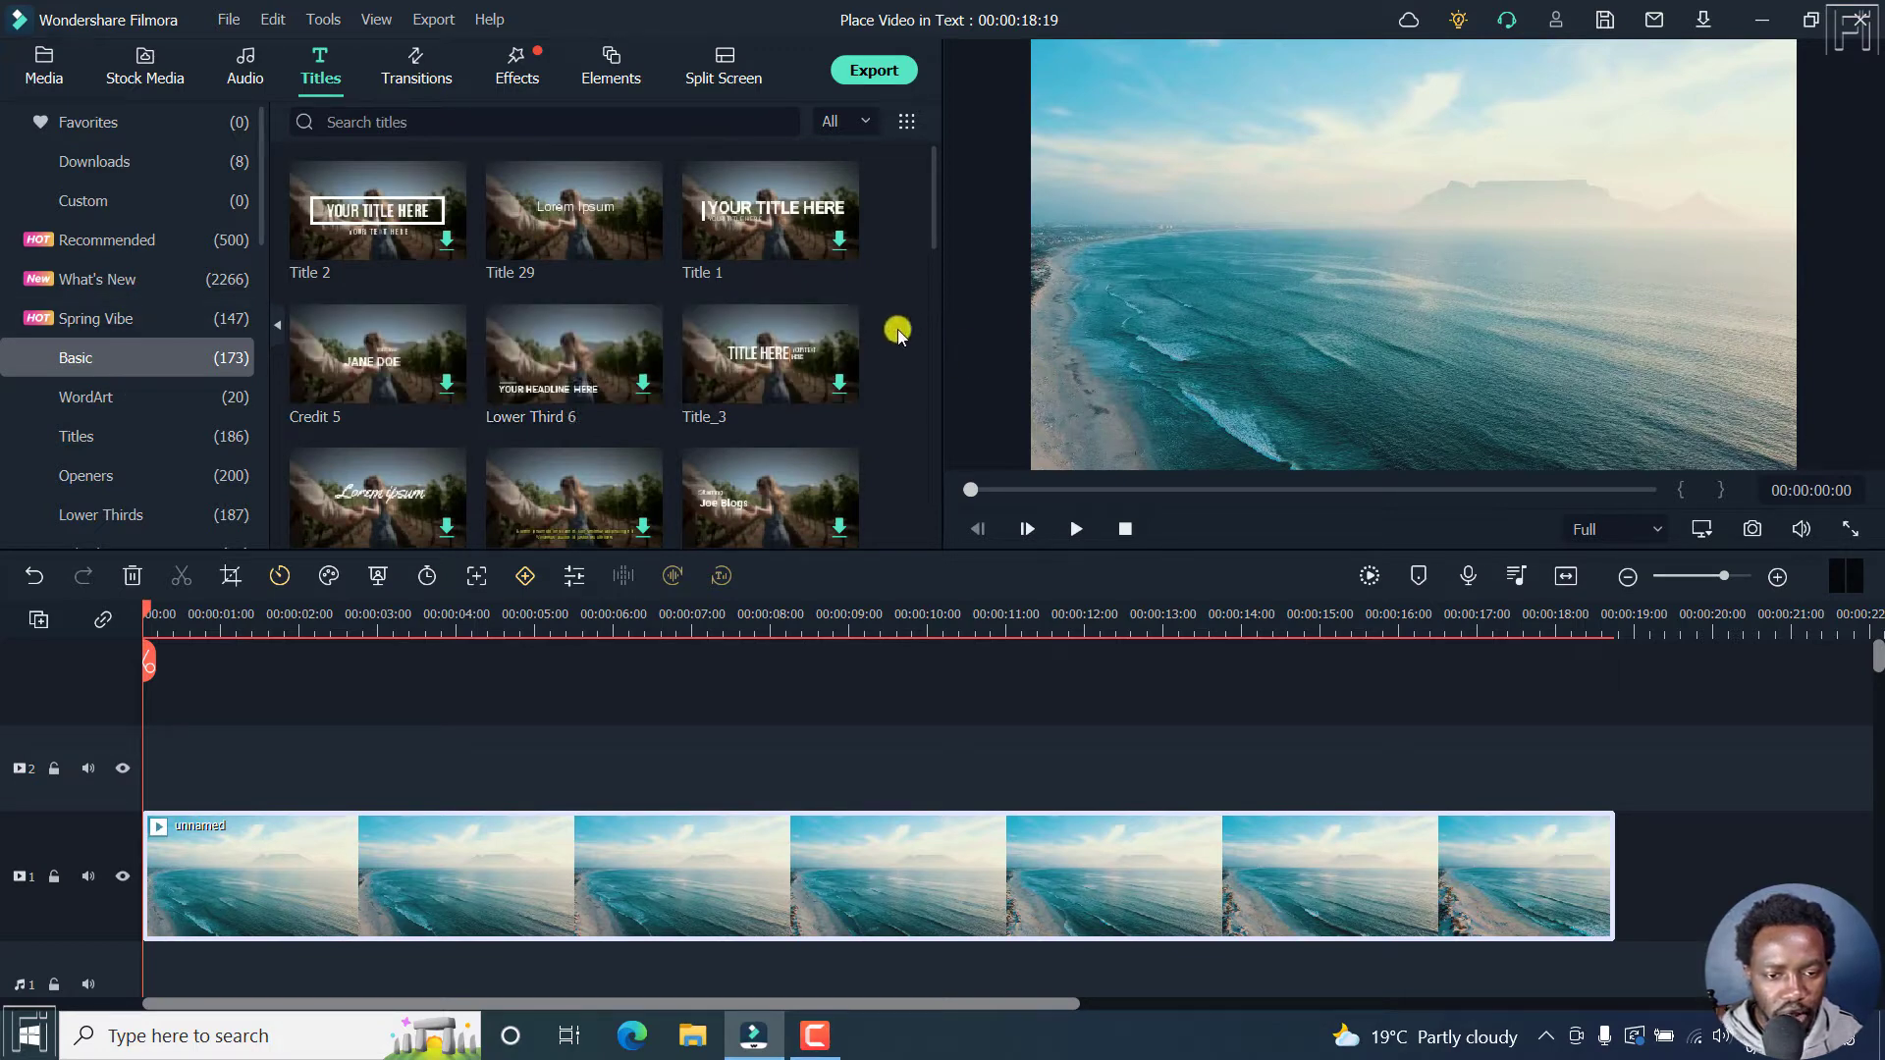
pyautogui.moveTo(579, 208); pyautogui.dragTo(154, 758)
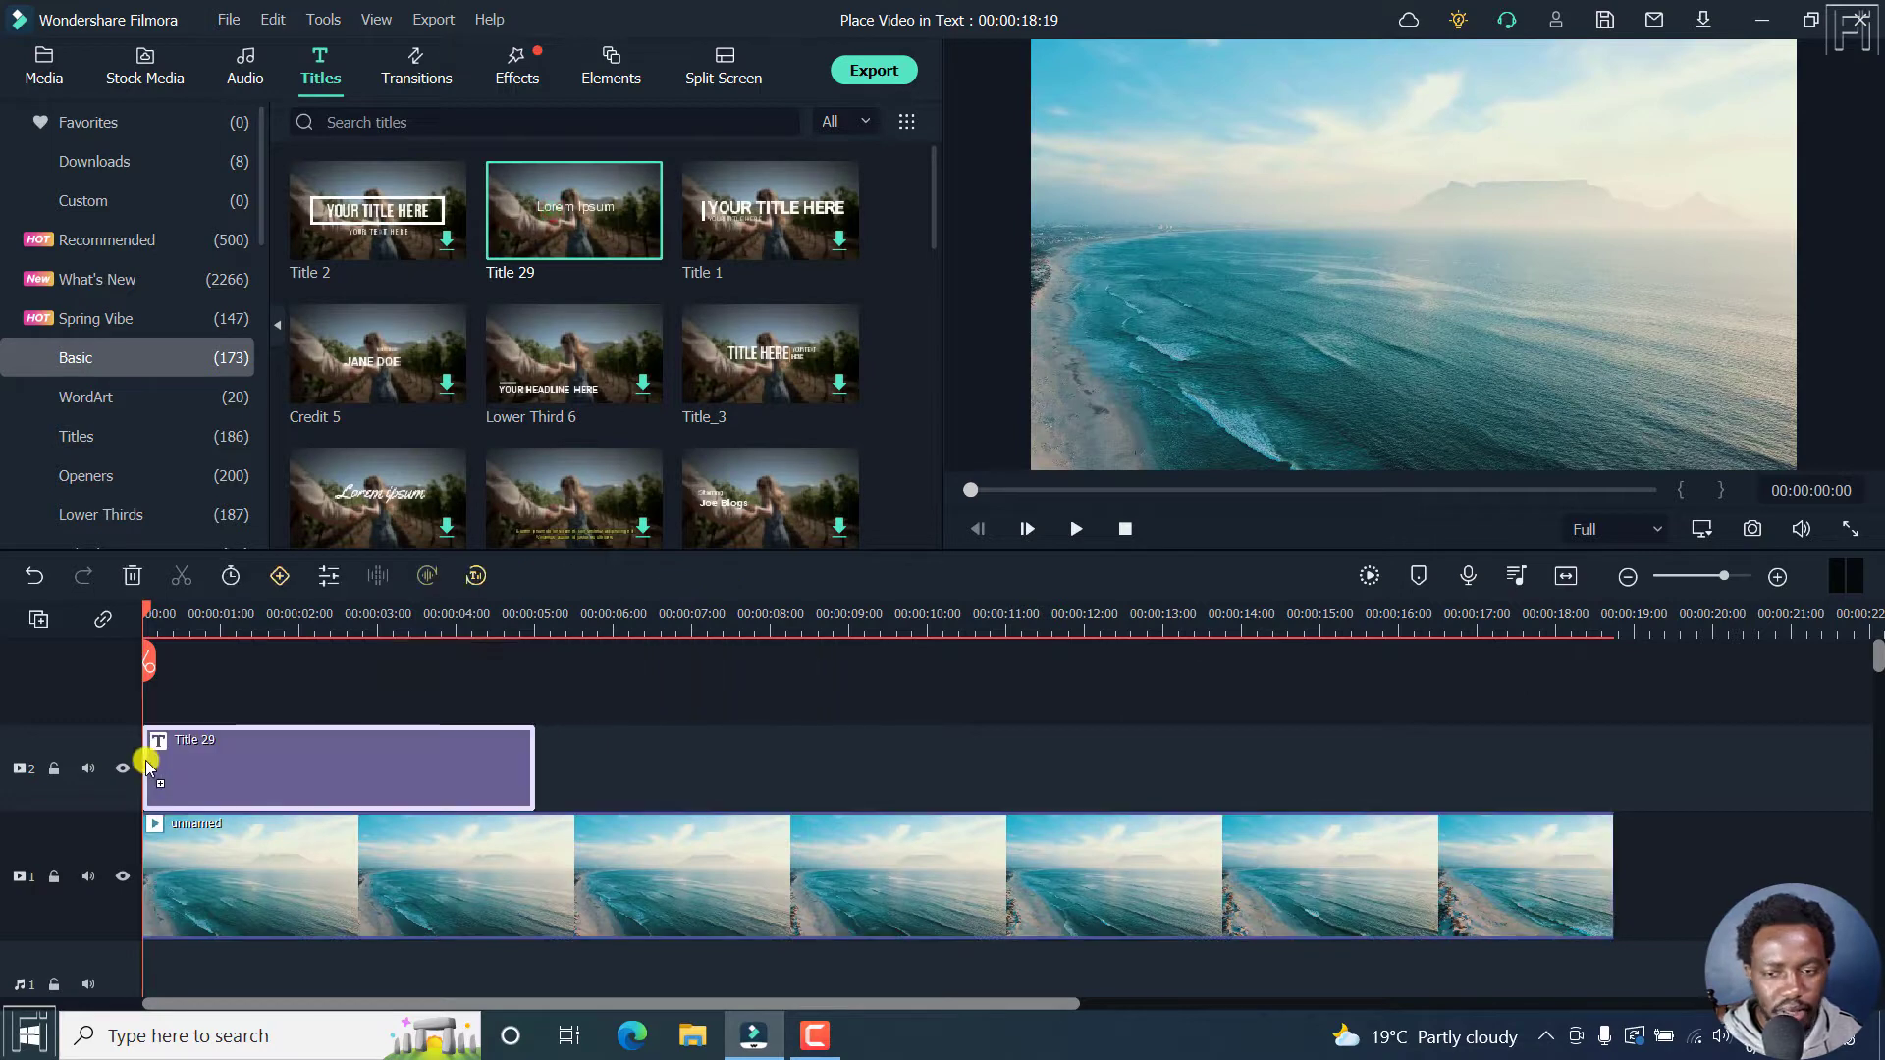
# Step: Replace the title's Lorem Ipsum placeholder text with 'FILMORA 11'
pyautogui.doubleClick(296, 767)
pyautogui.click(430, 265)
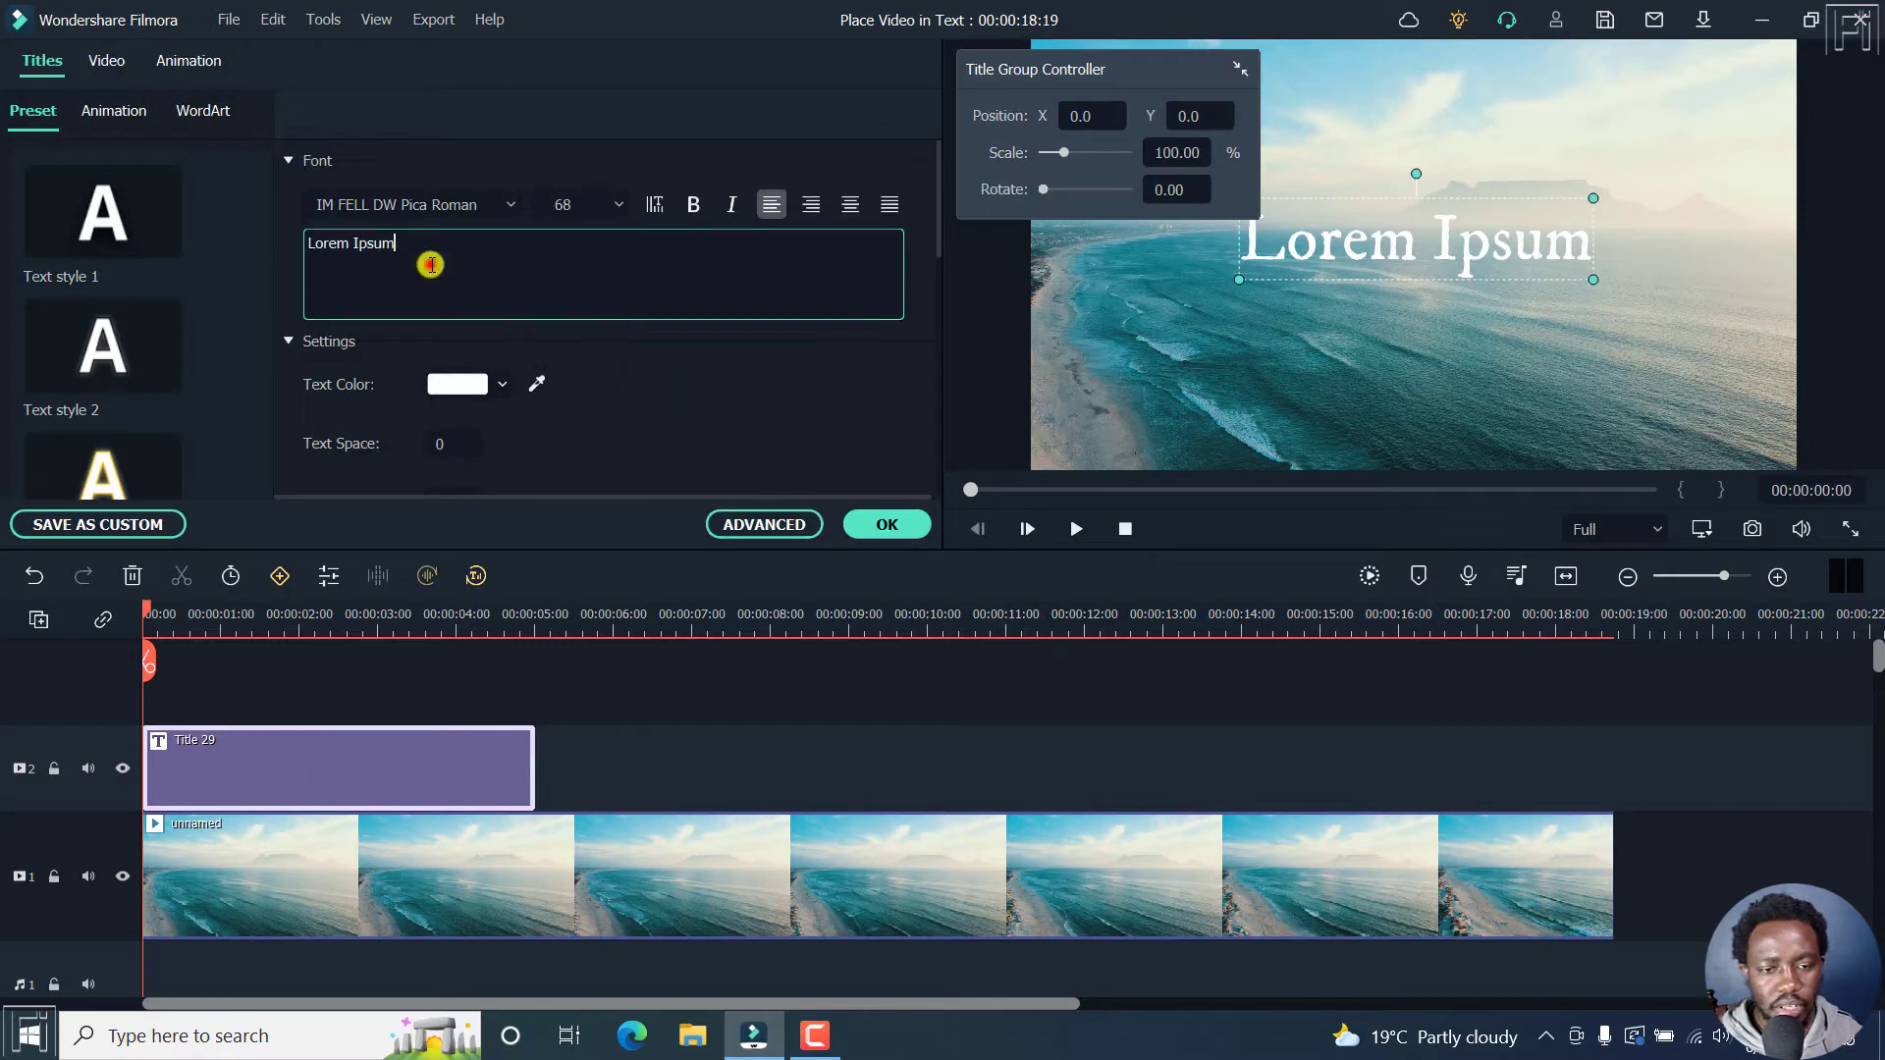
pyautogui.hotkey('ctrl', 'a')
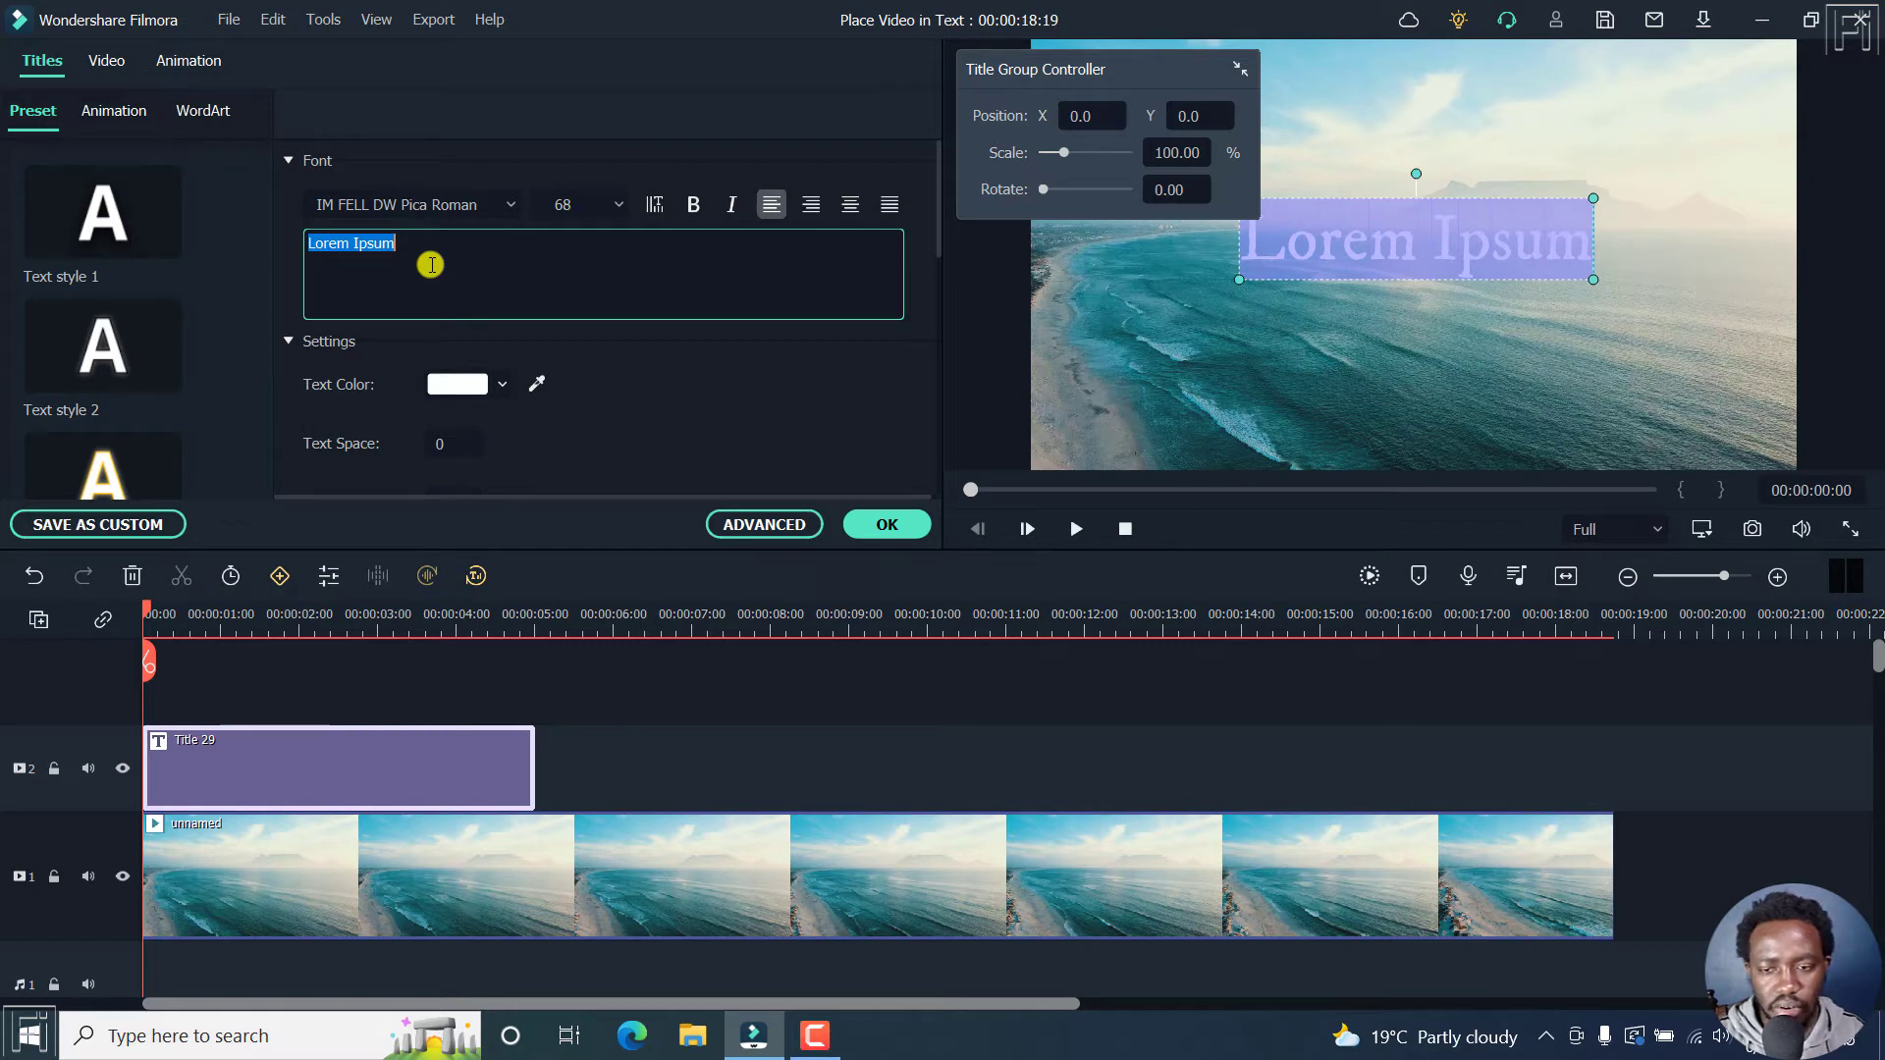
pyautogui.write('FI')
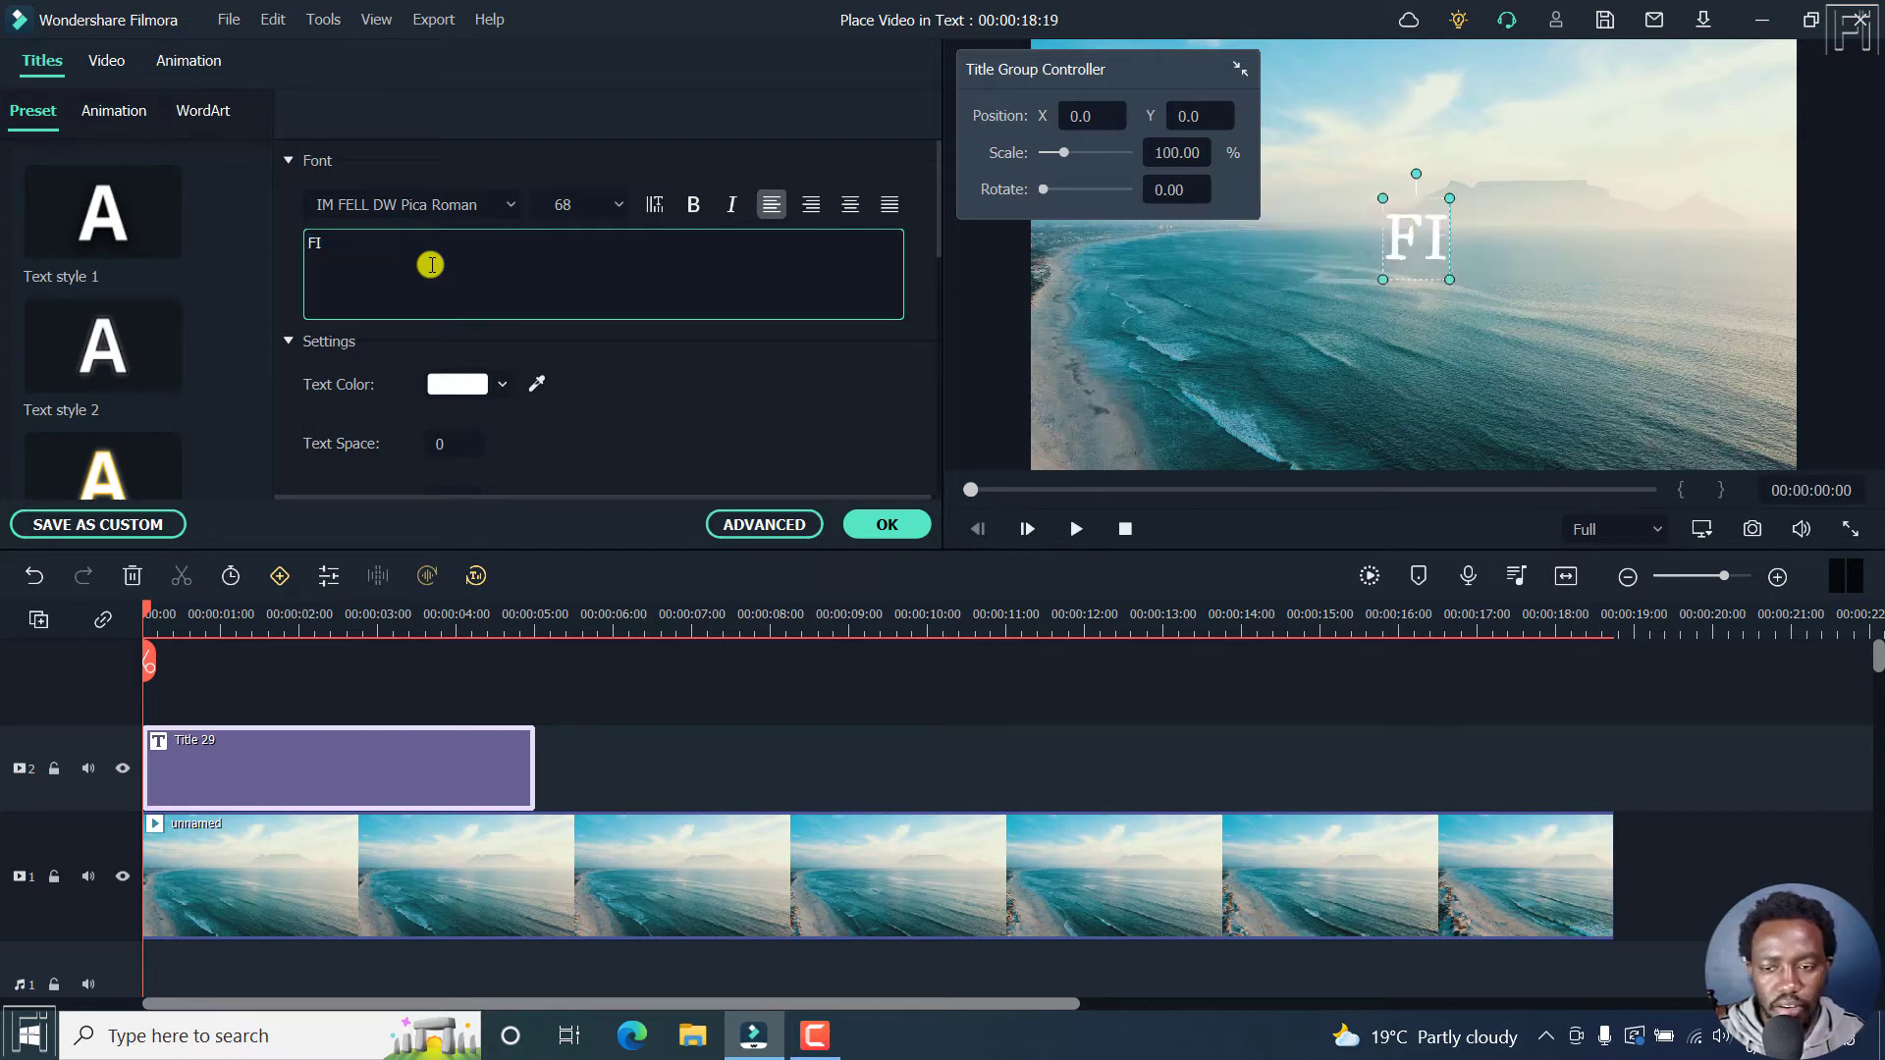
pyautogui.write('MORA')
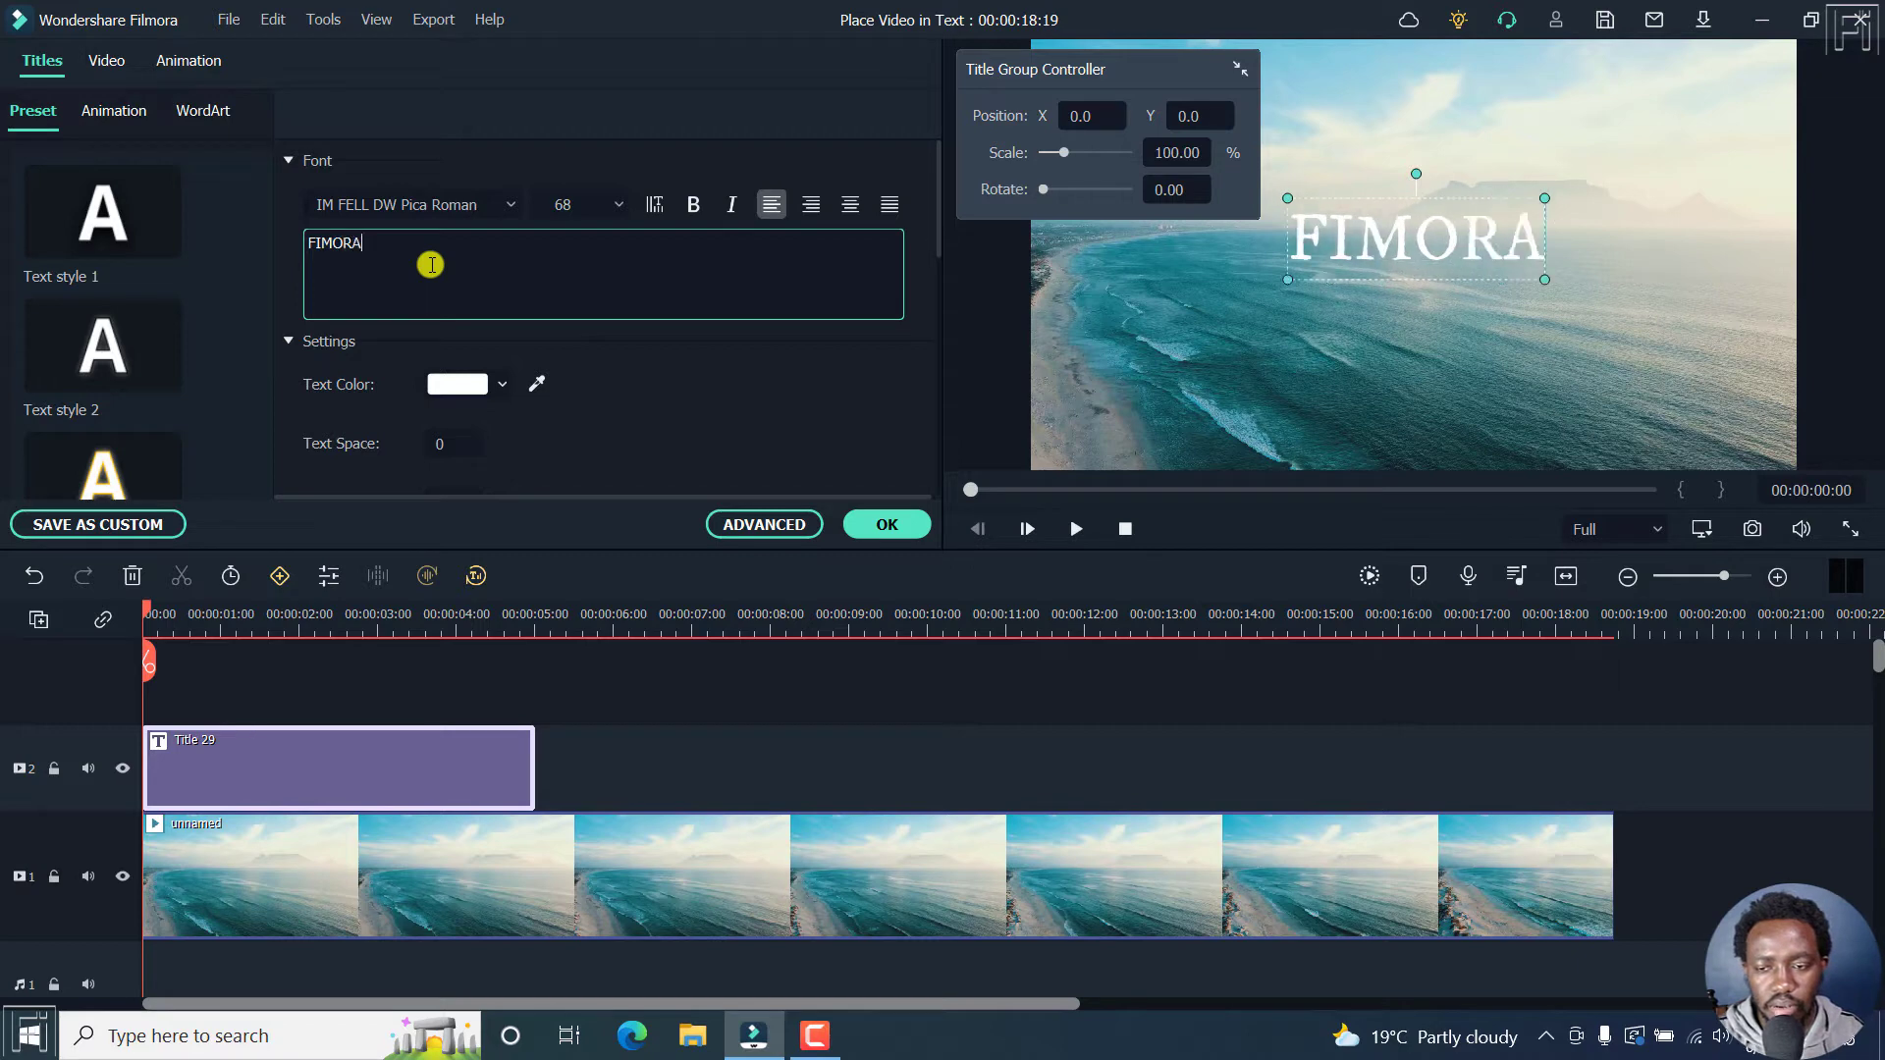
pyautogui.press('BackSpace')
pyautogui.press('BackSpace')
pyautogui.press('BackSpace')
pyautogui.press('BackSpace')
pyautogui.write('LMORA 11')
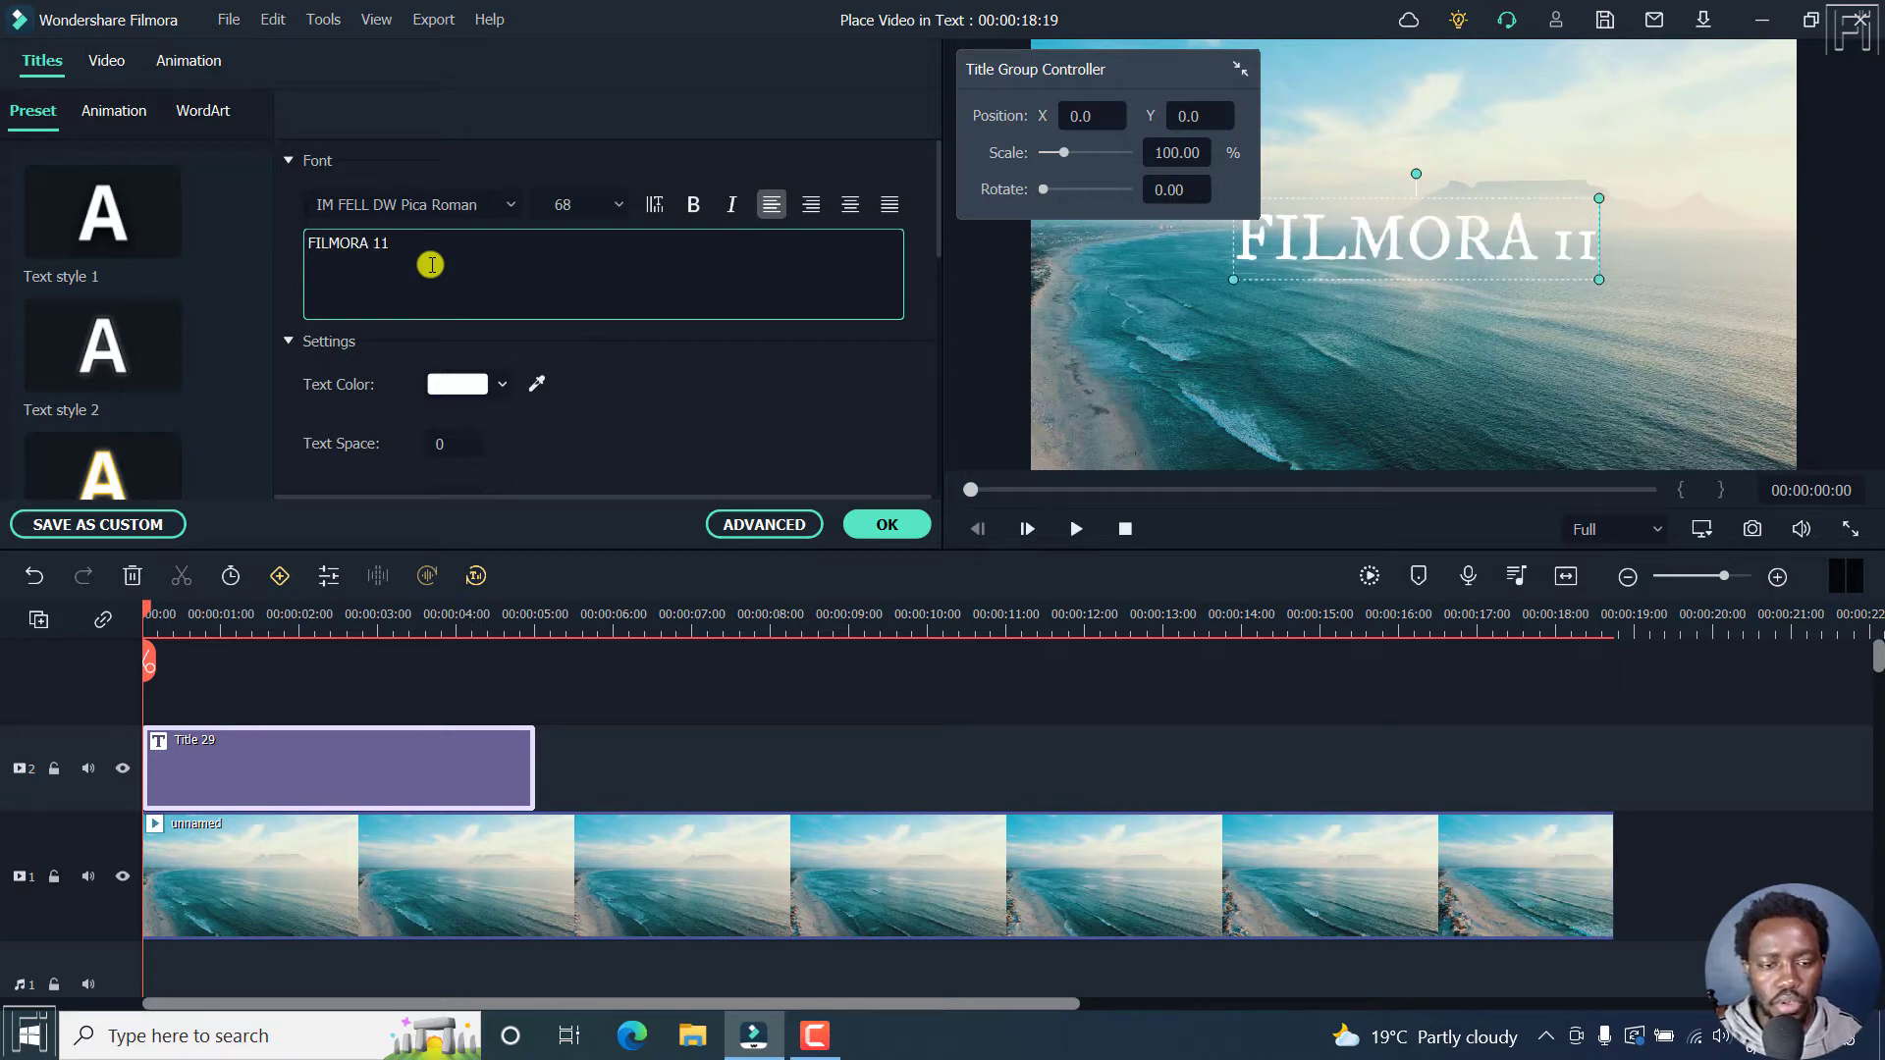
# Step: Set the FILMORA 11 text's font to Impact
pyautogui.hotkey('ctrl', 'a')
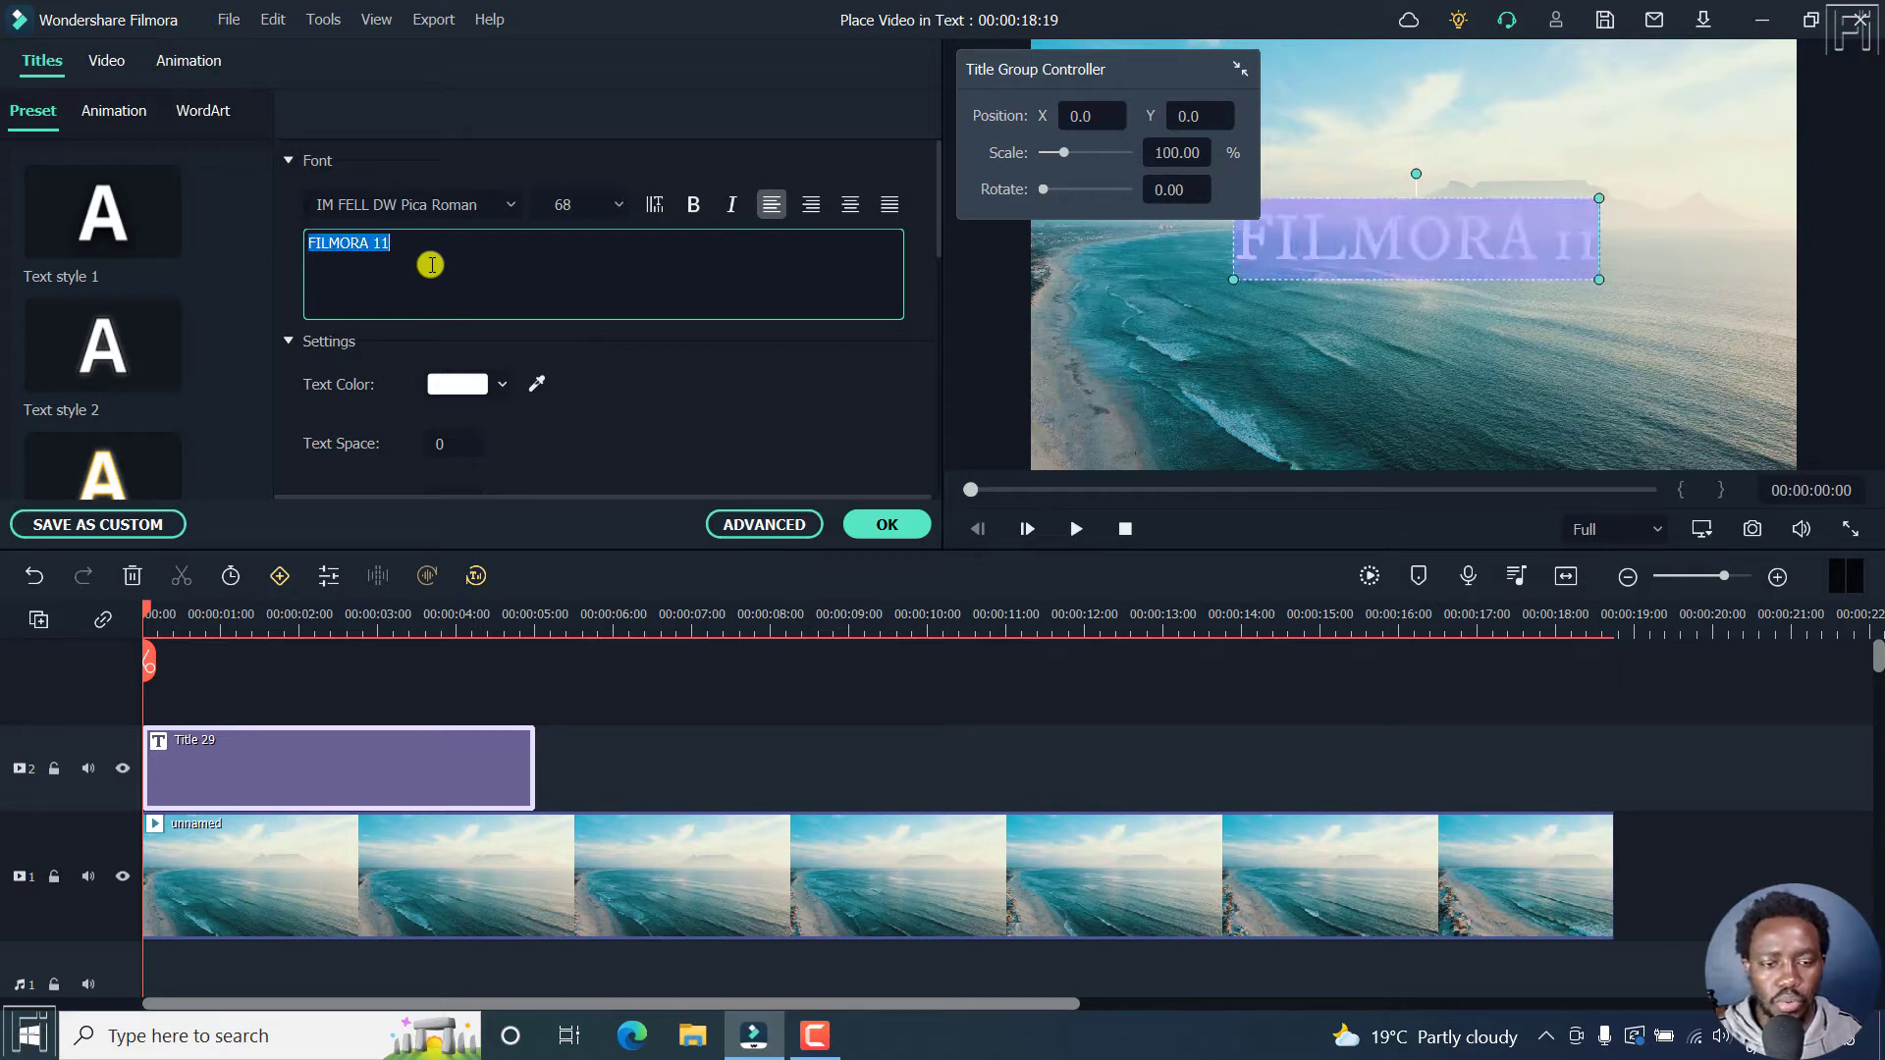
pyautogui.click(511, 209)
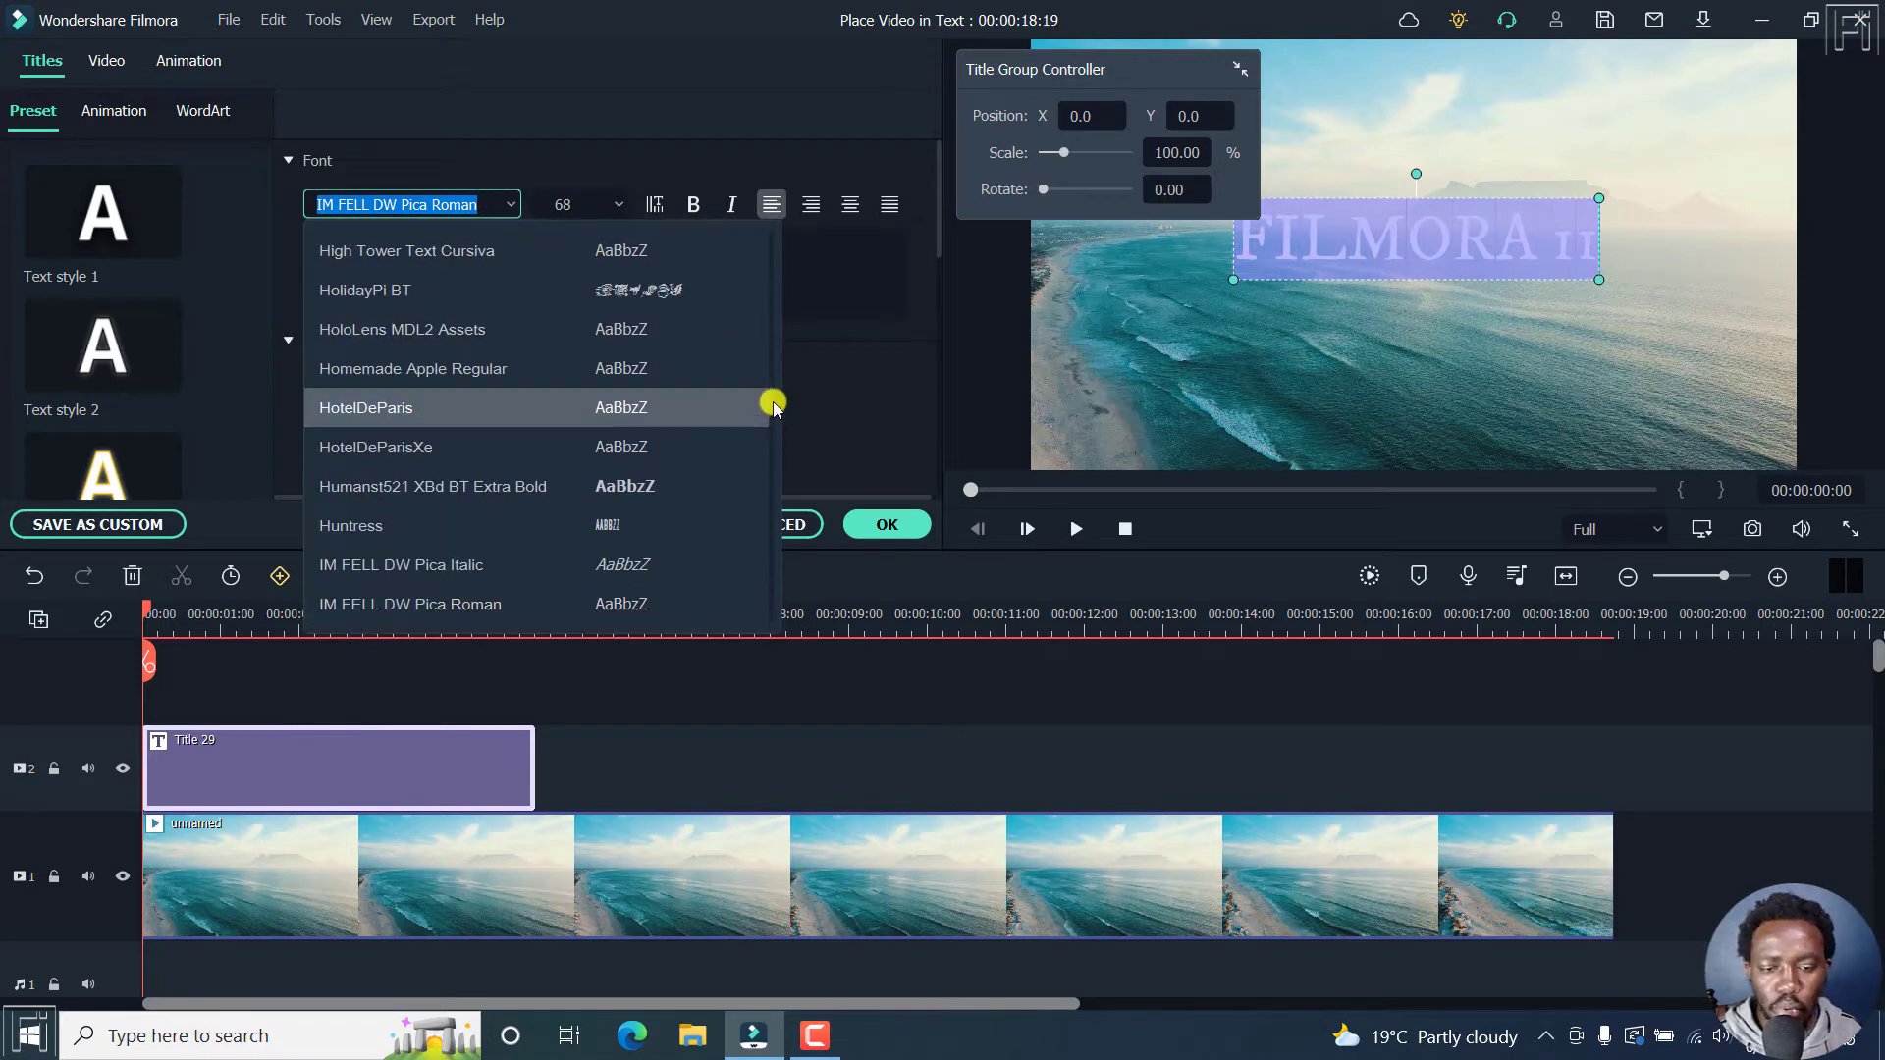
pyautogui.moveTo(772, 404)
pyautogui.mouseDown()
pyautogui.moveTo(771, 425)
pyautogui.moveTo(774, 390)
pyautogui.moveTo(774, 408)
pyautogui.mouseUp()
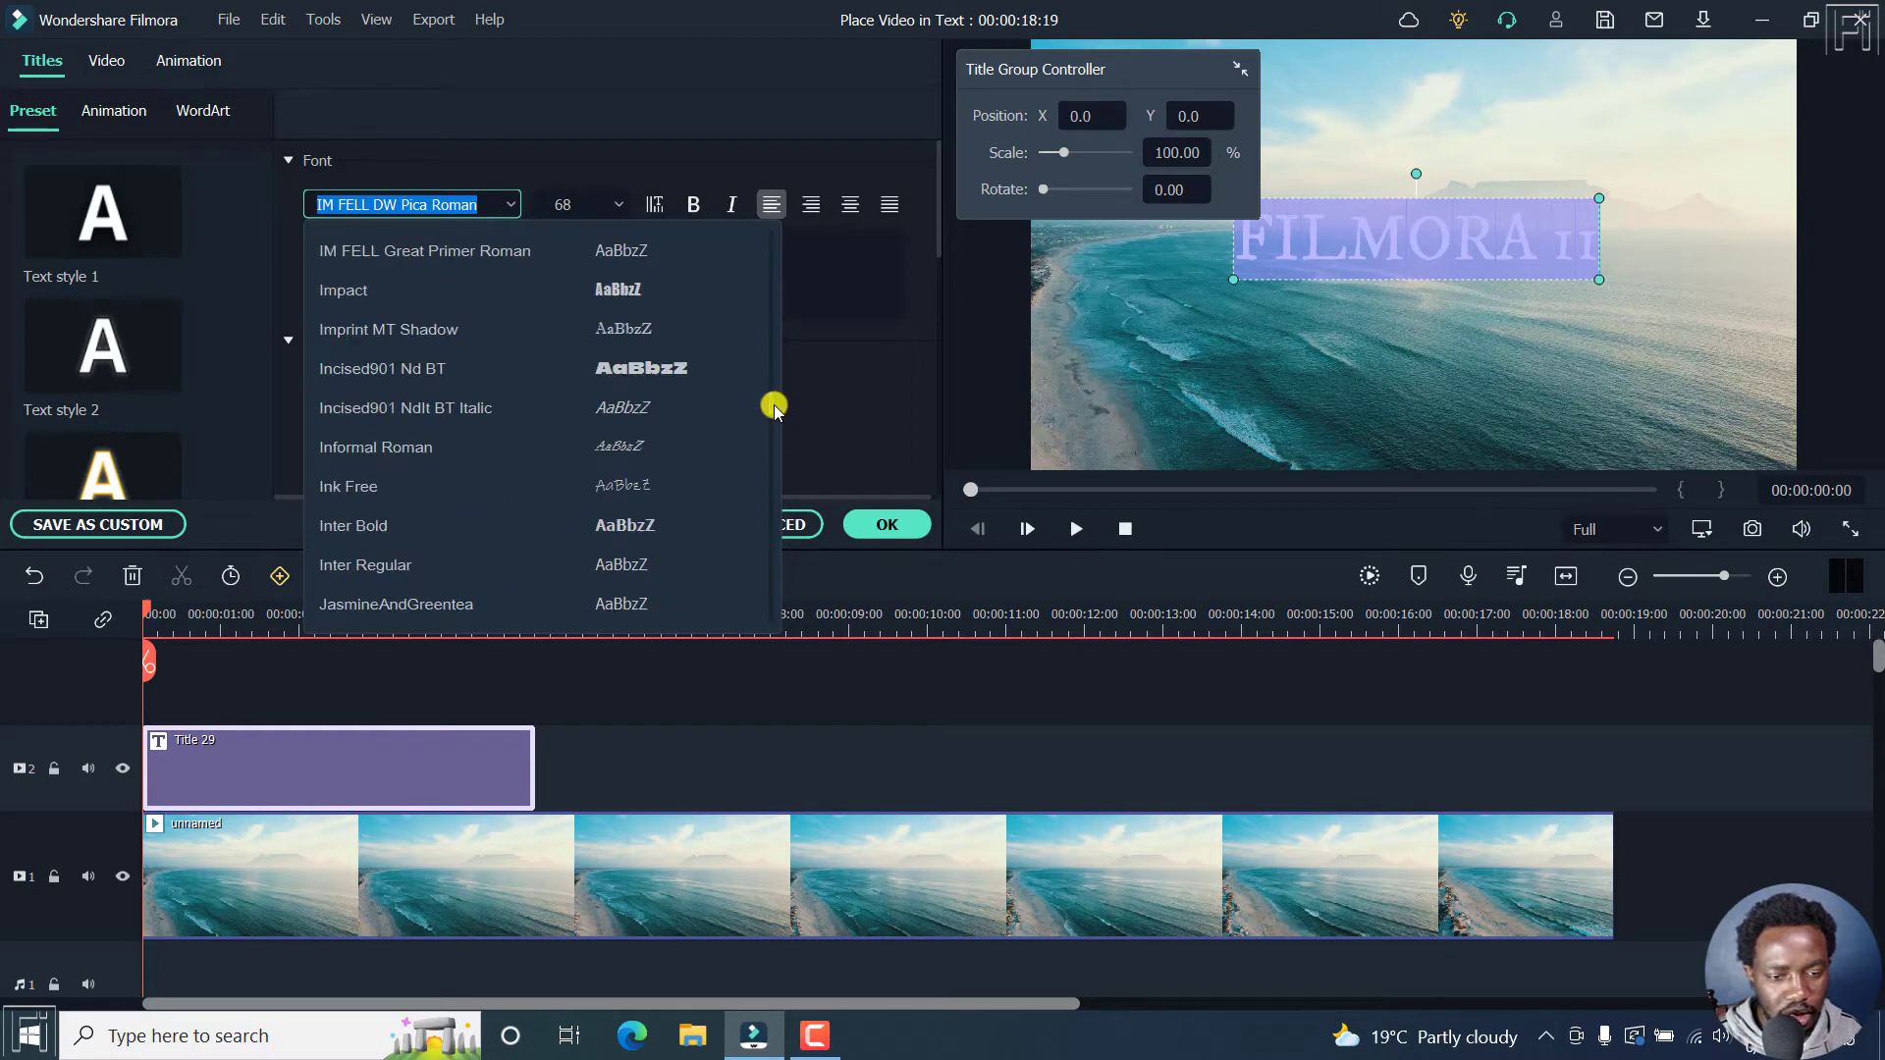
pyautogui.click(425, 290)
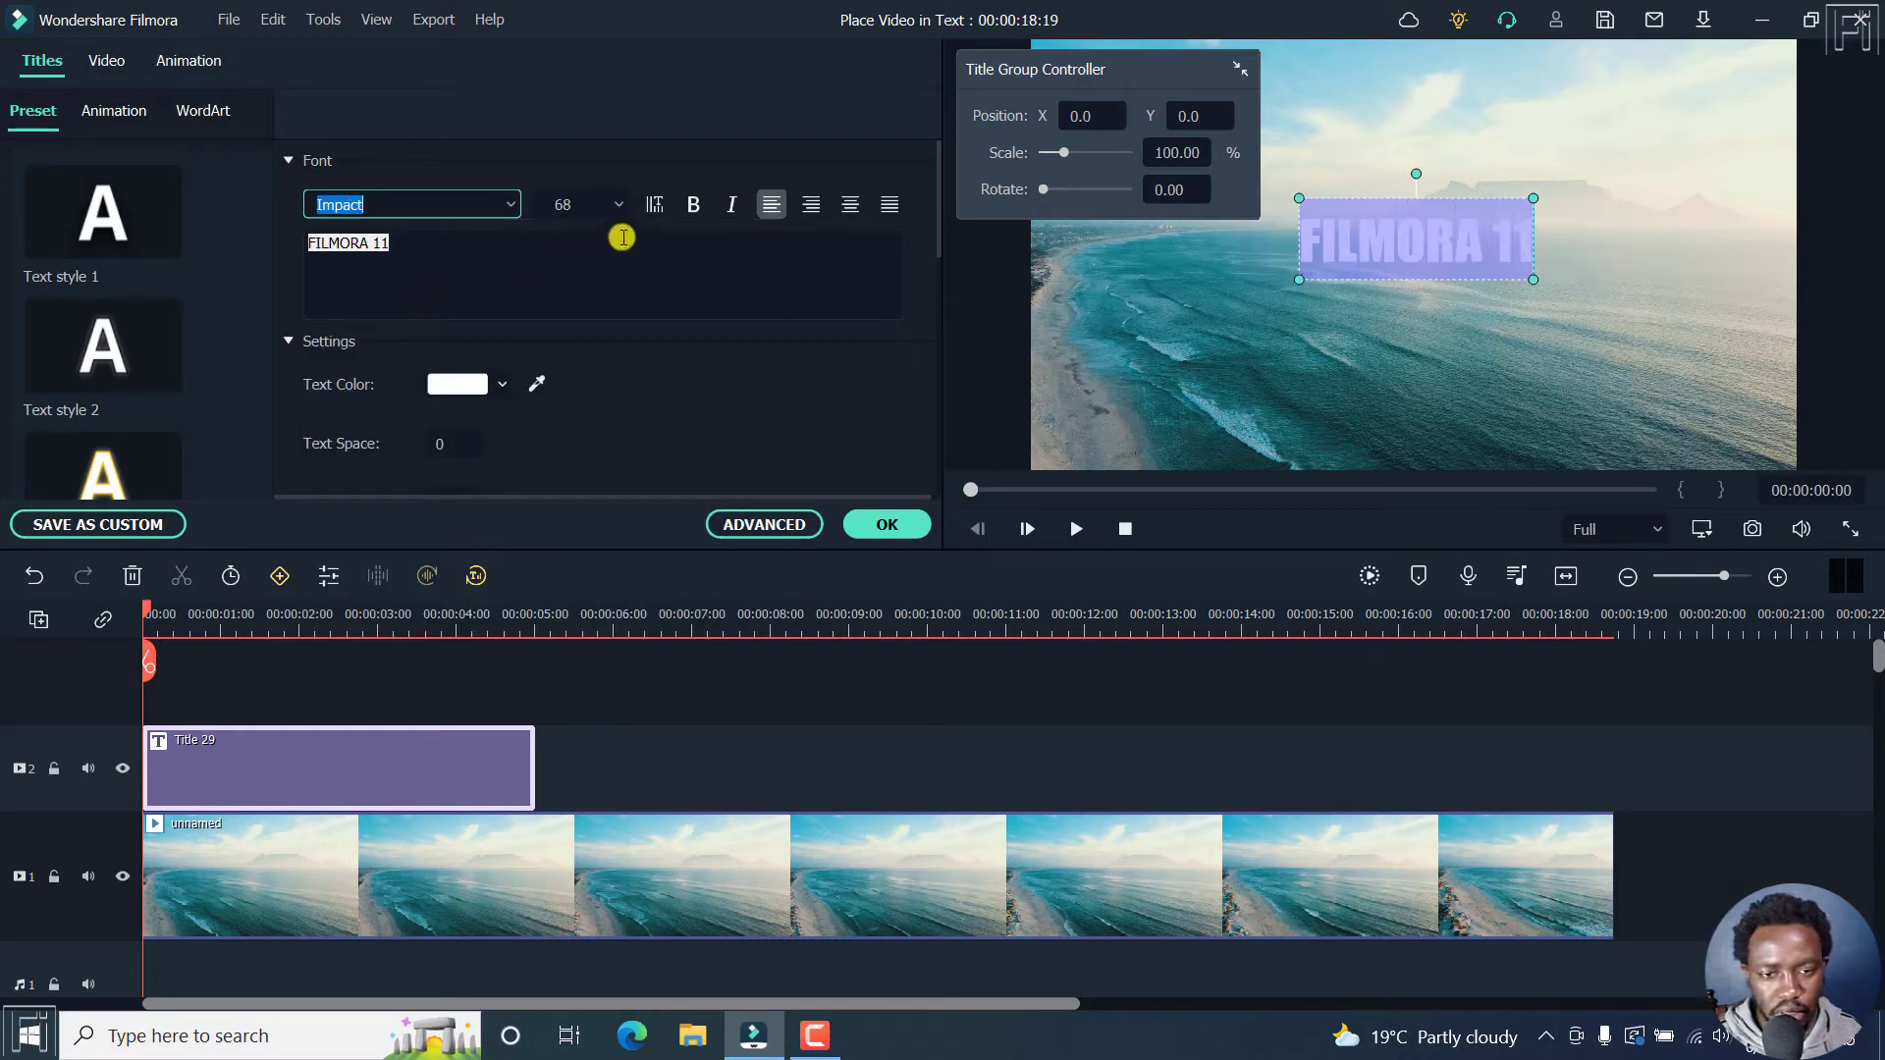
# Step: Change the title's font size to 125 and clear the text selection
pyautogui.click(618, 204)
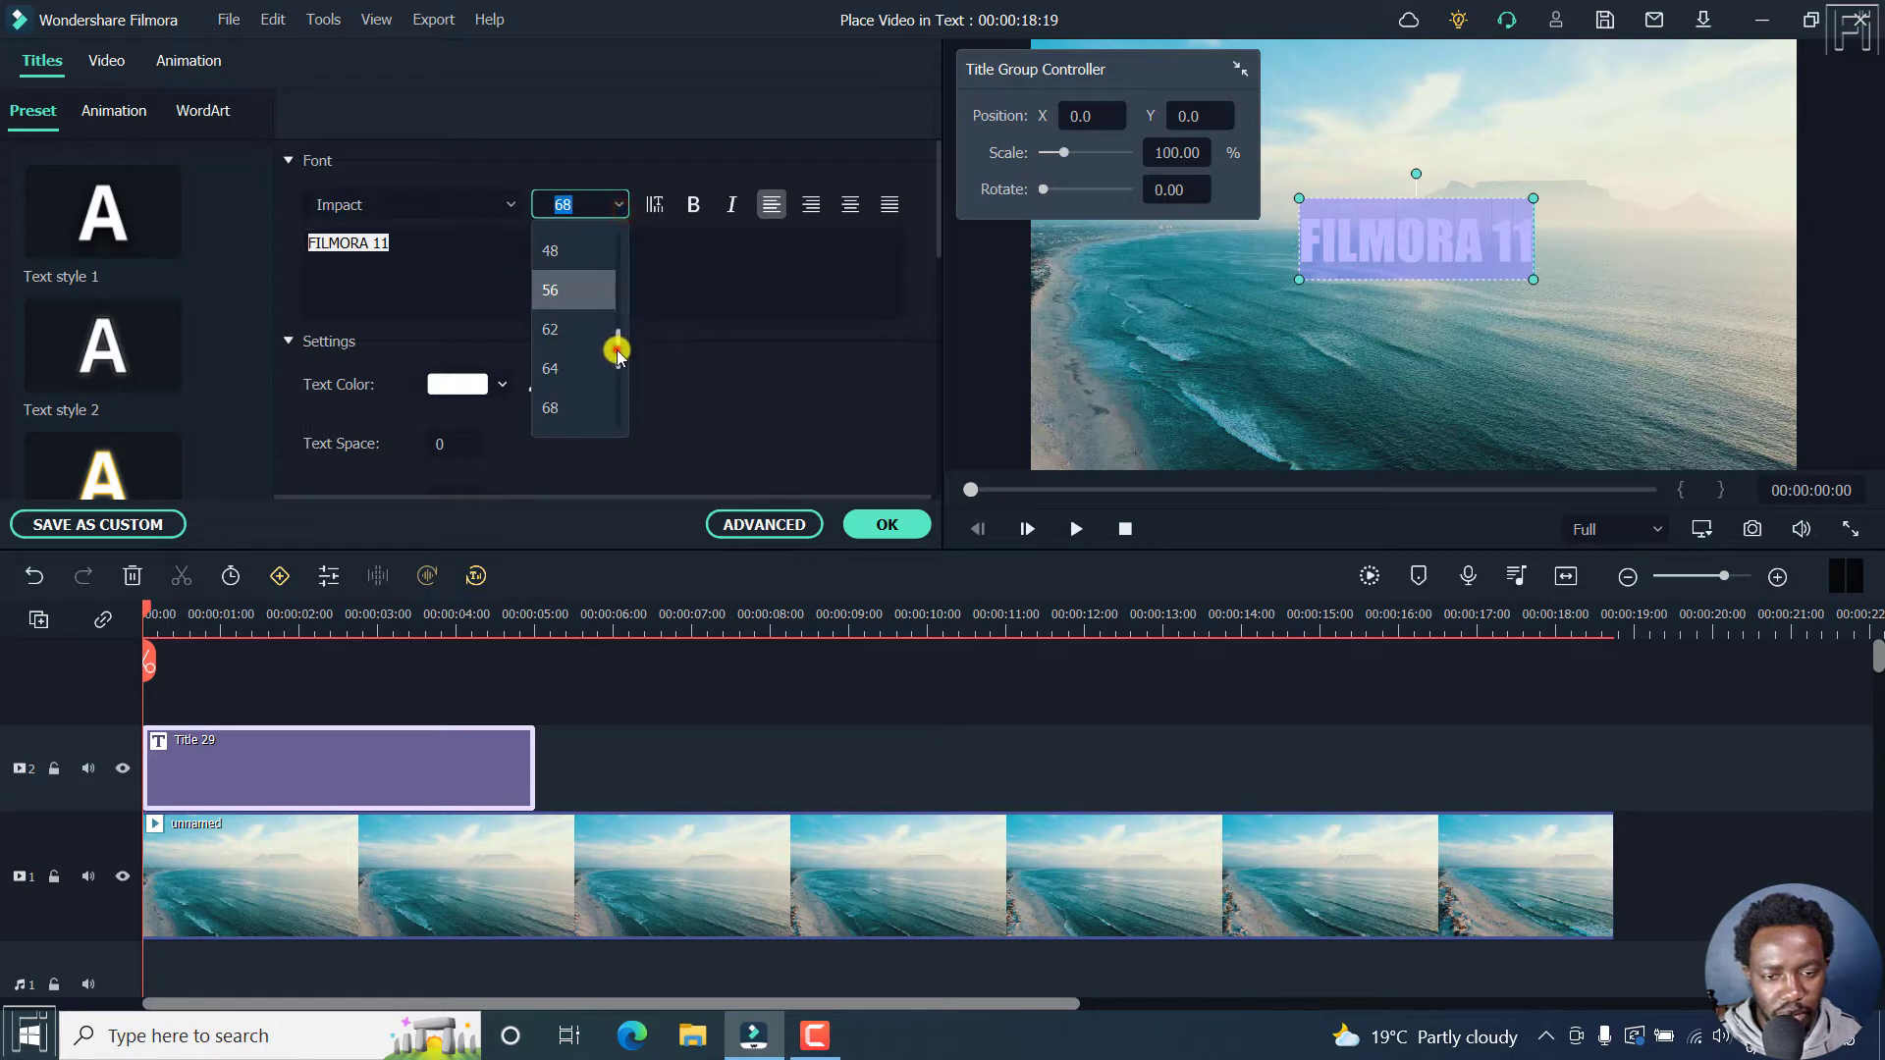
pyautogui.moveTo(619, 352); pyautogui.dragTo(619, 371)
pyautogui.click(551, 370)
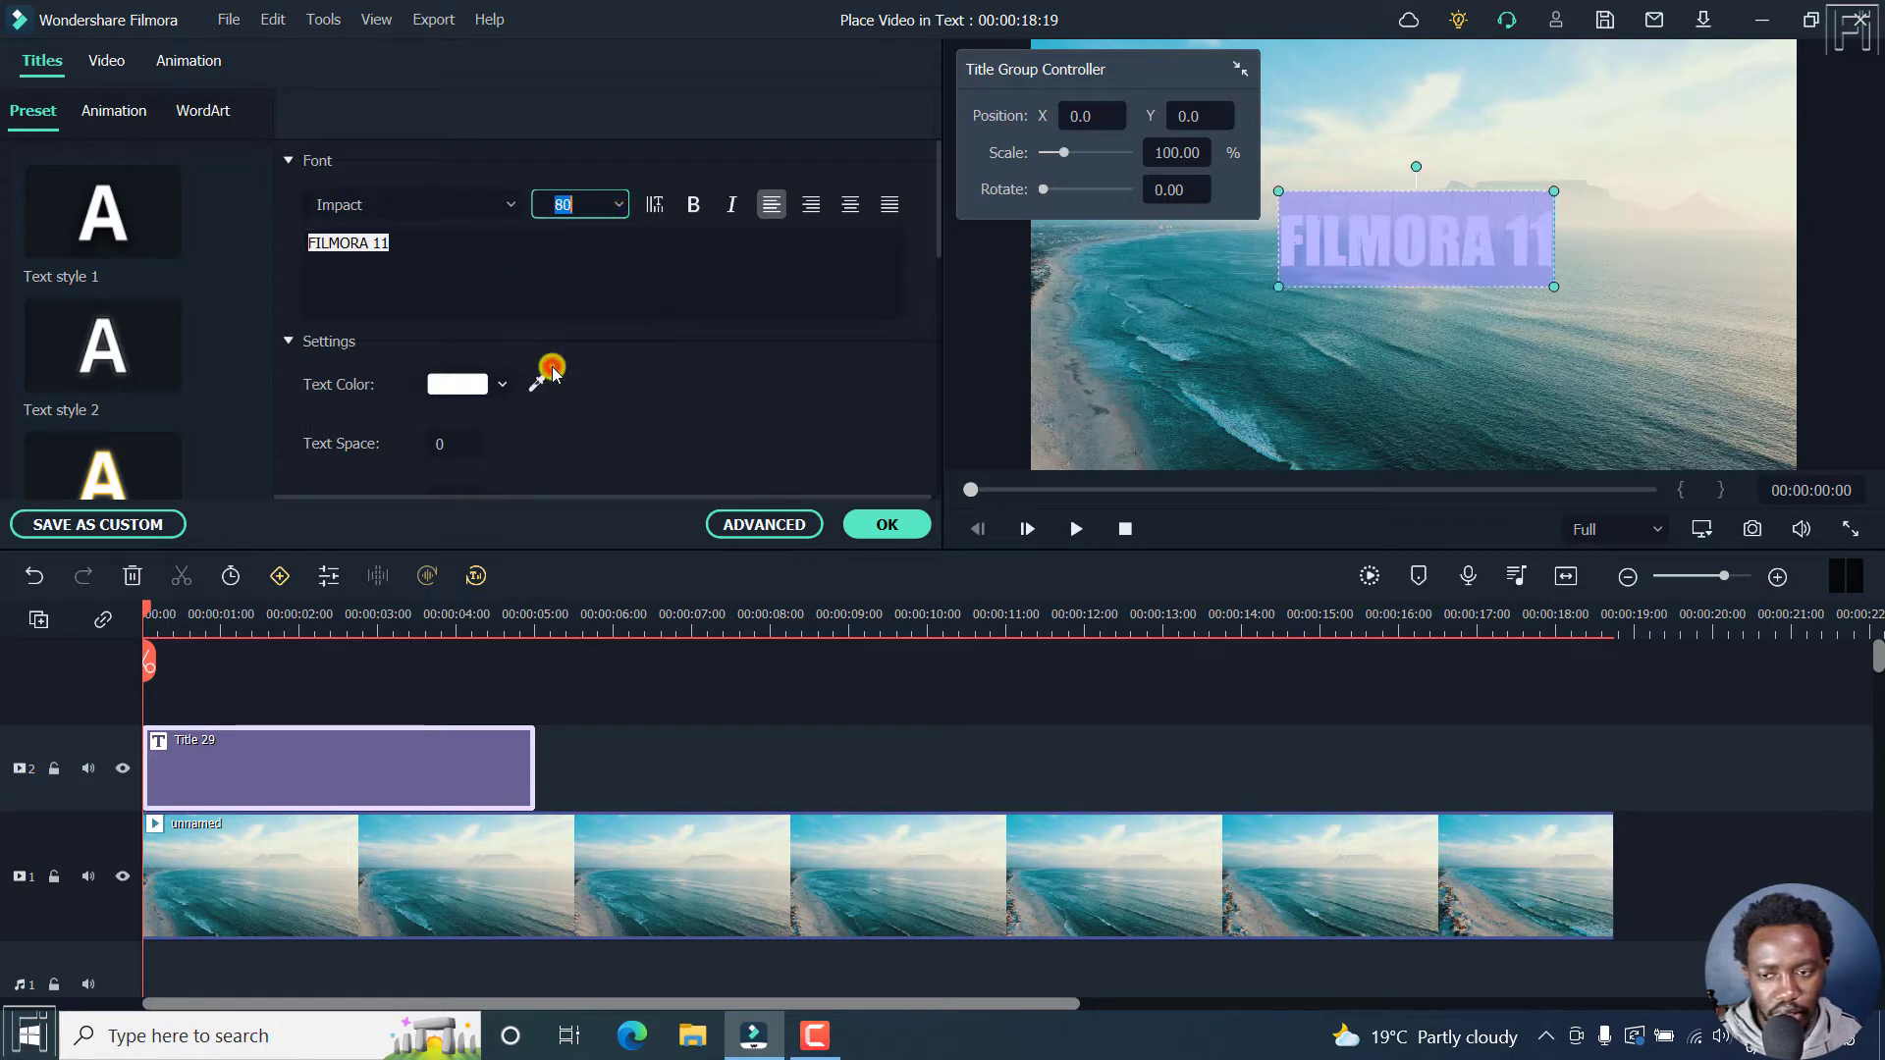
pyautogui.click(617, 205)
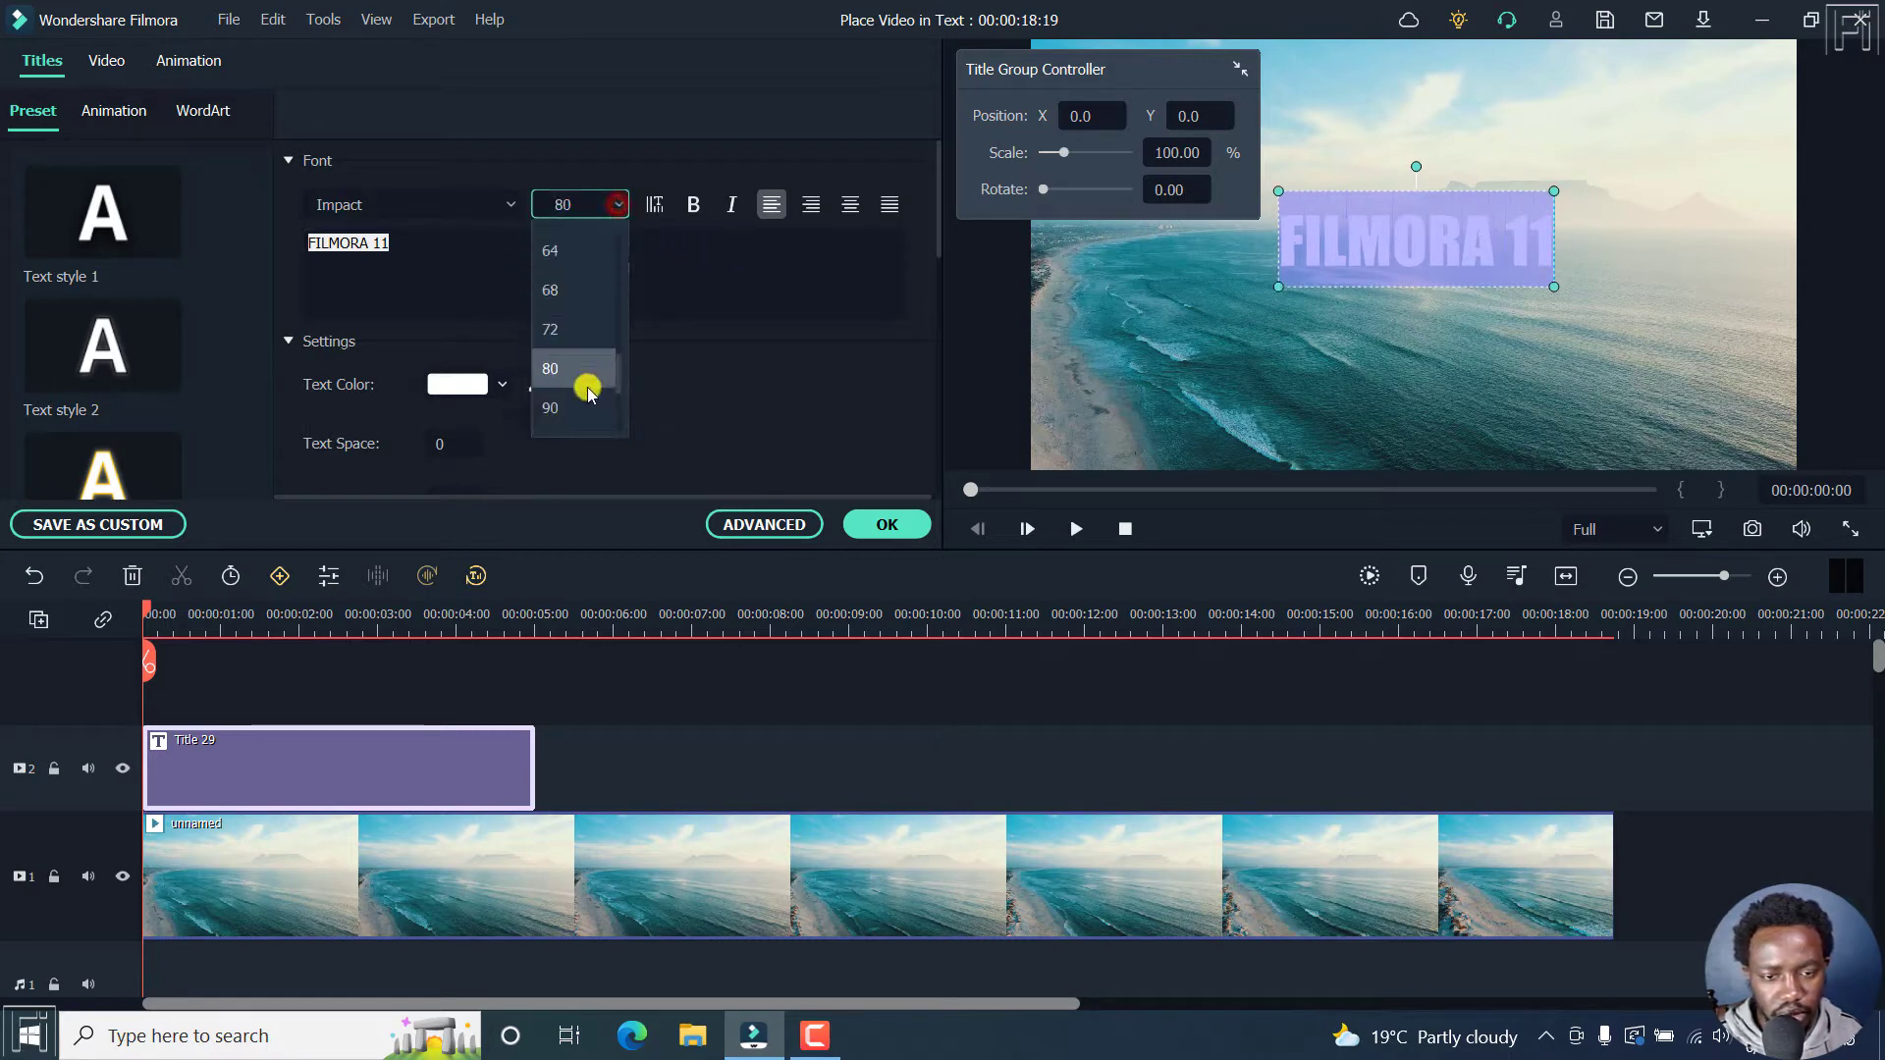
pyautogui.moveTo(618, 370); pyautogui.dragTo(618, 395)
pyautogui.click(569, 405)
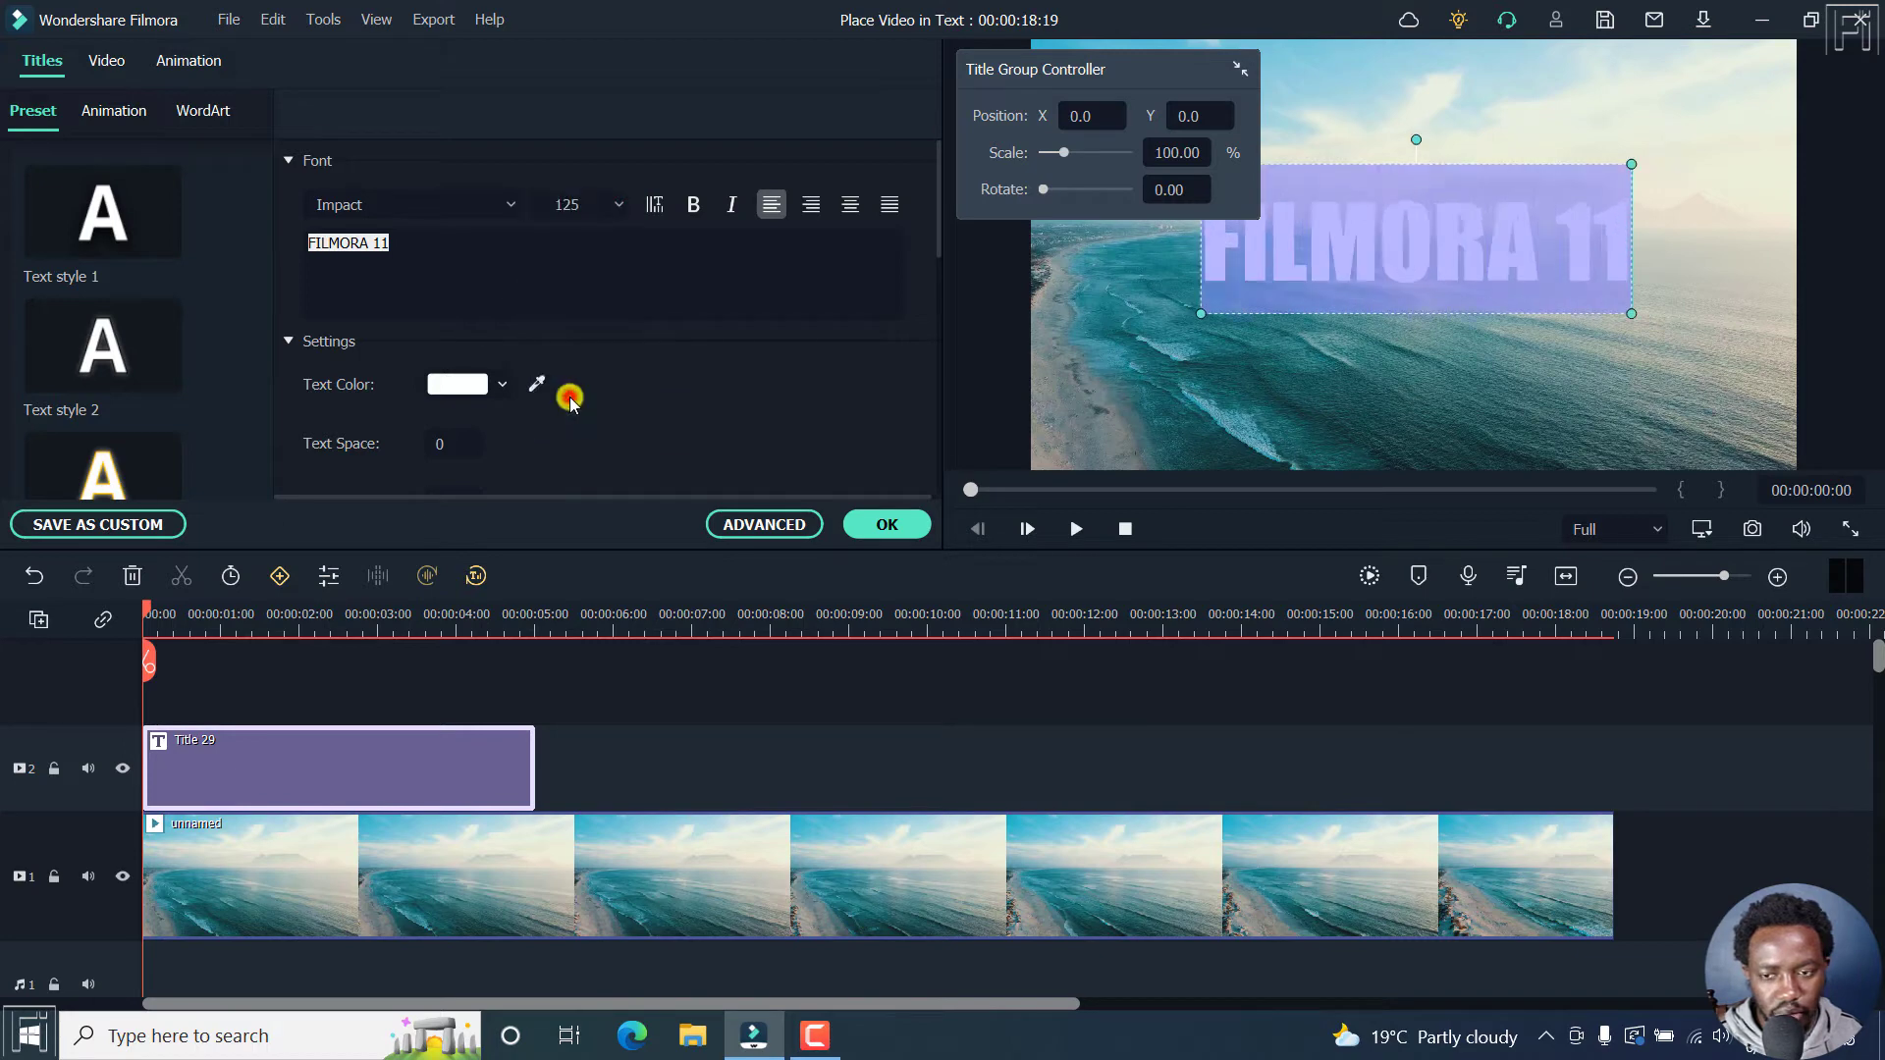
pyautogui.click(814, 398)
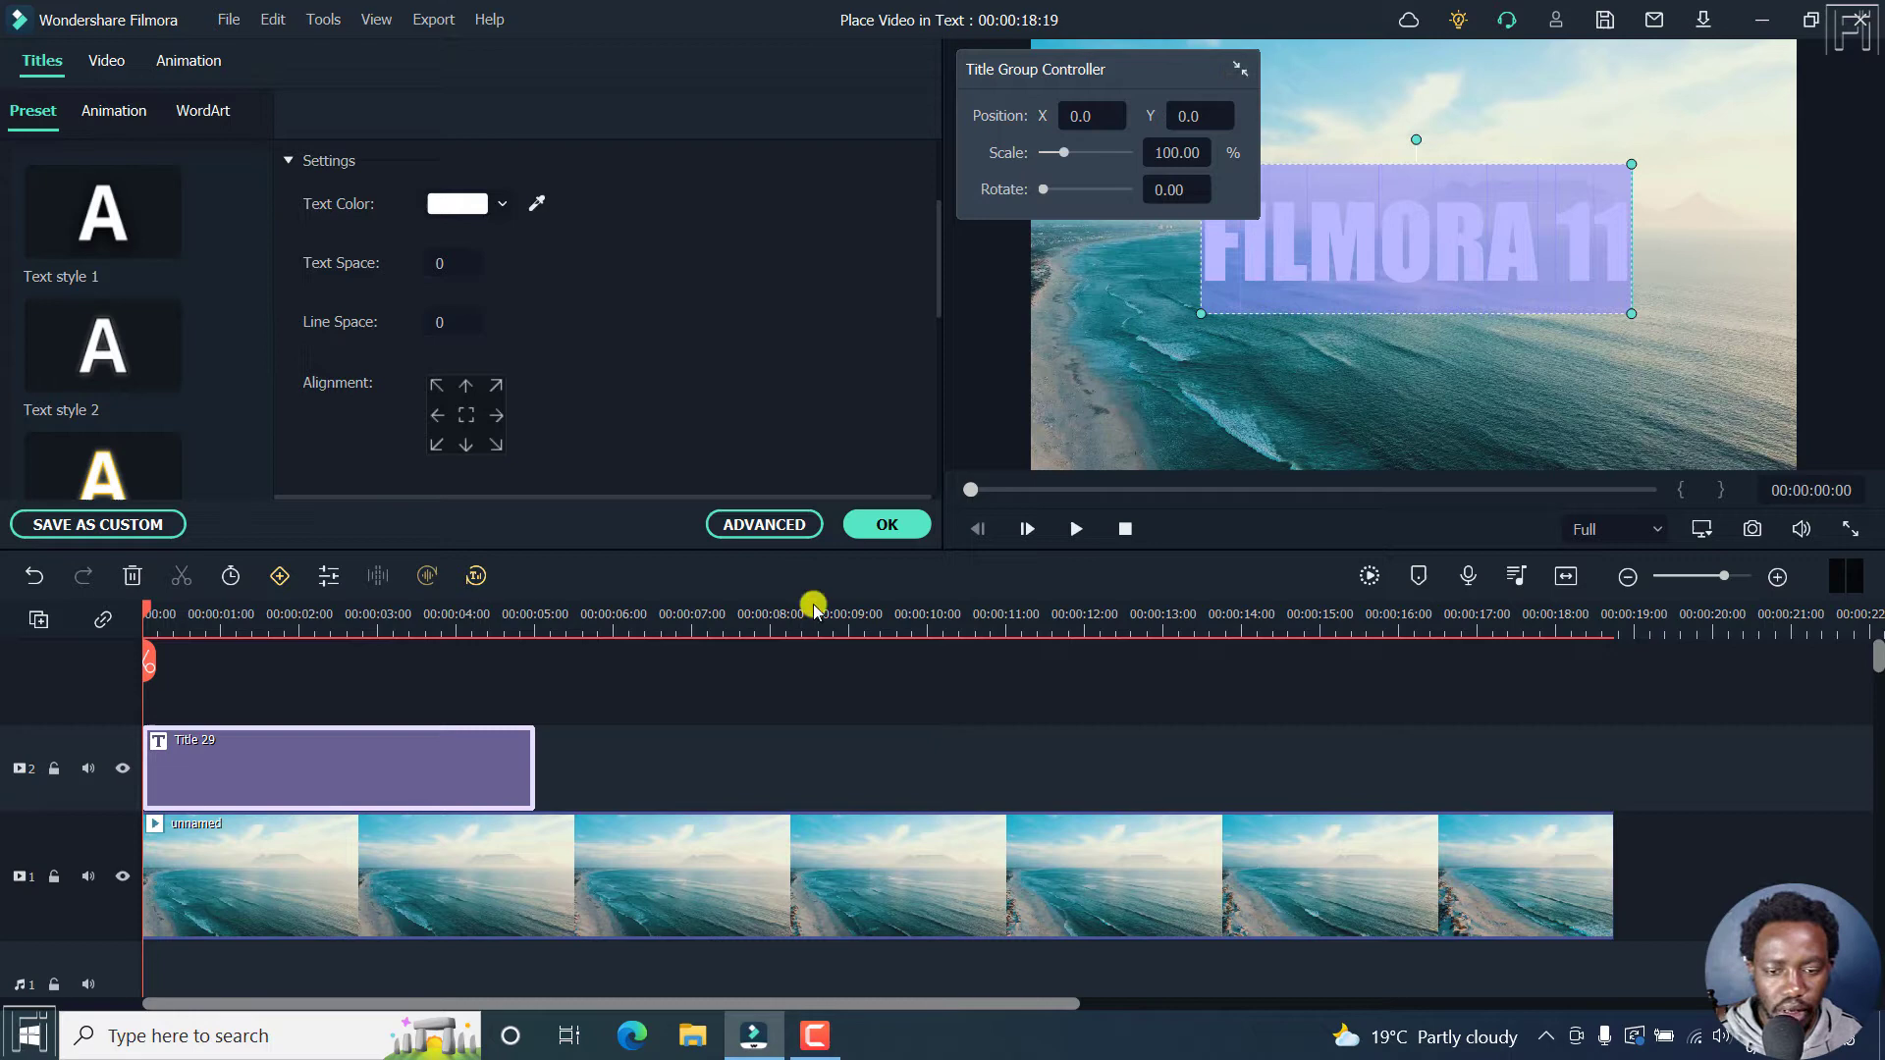
pyautogui.click(399, 785)
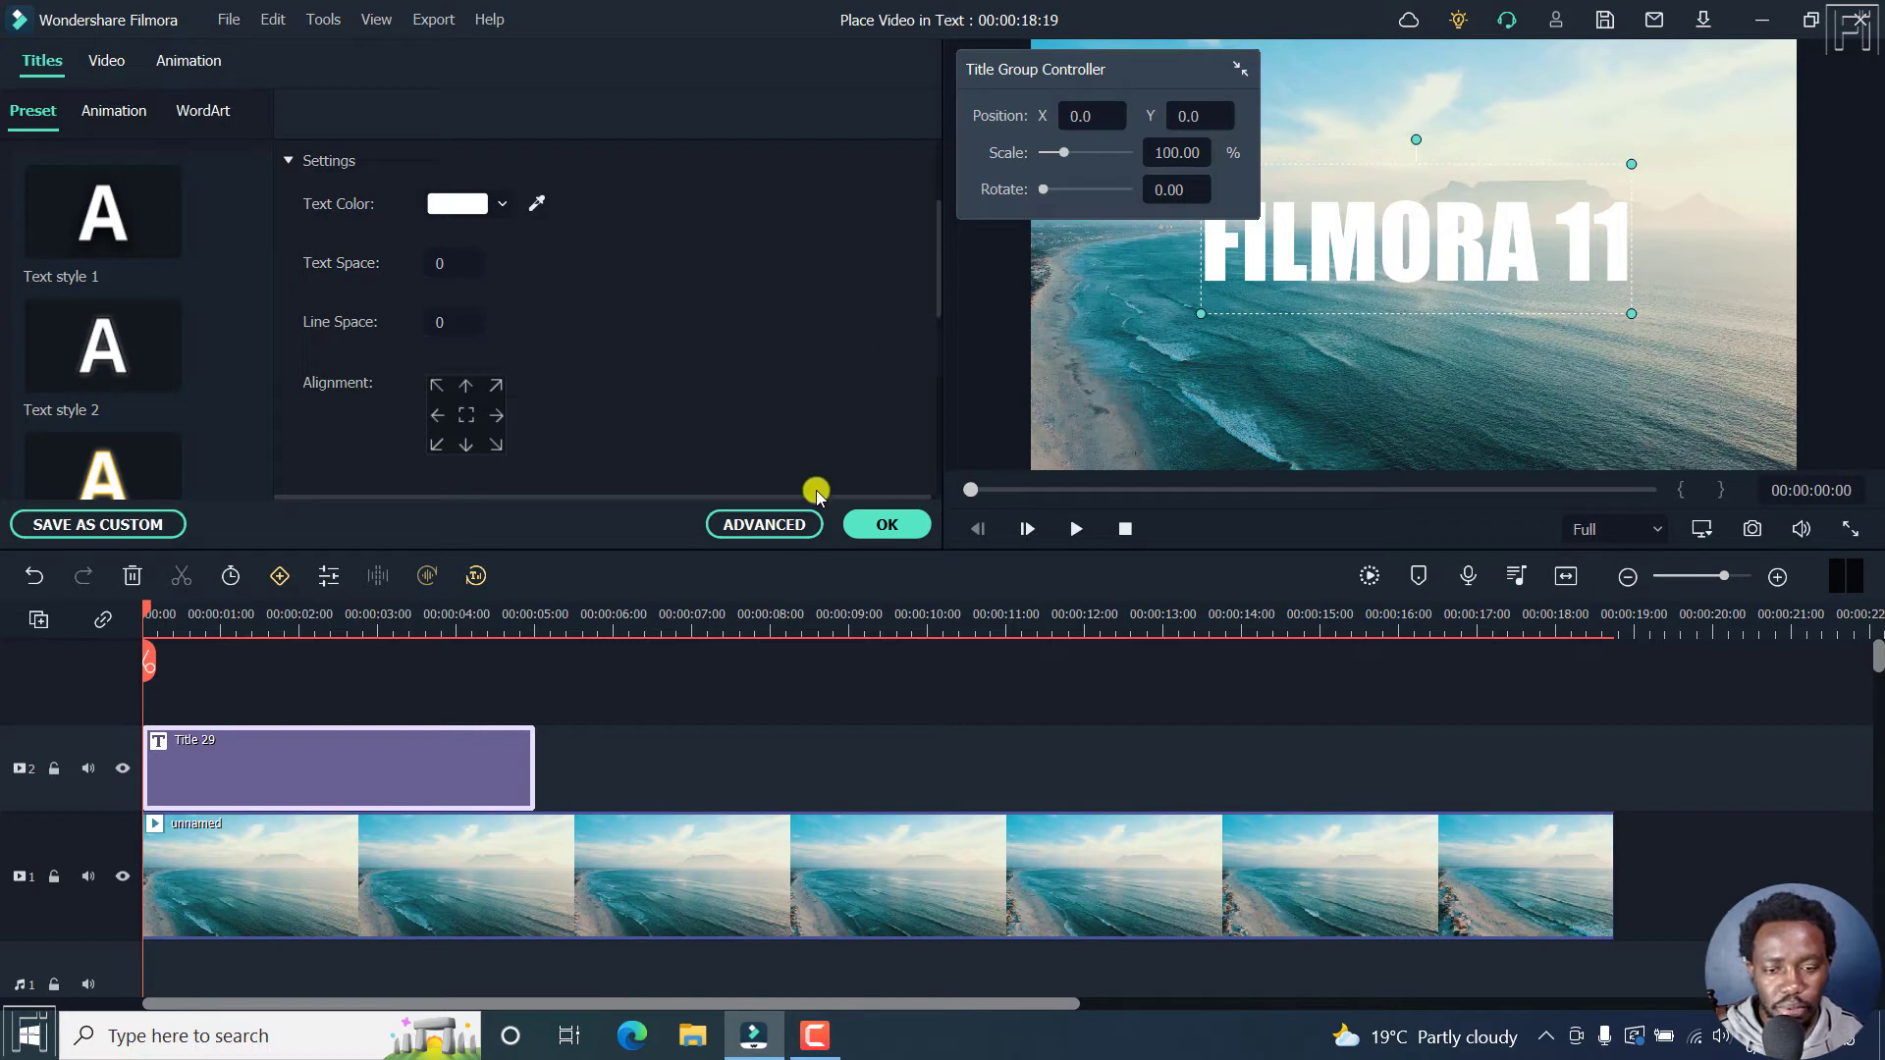
# Step: Open the advanced title editor and scroll down to its Fill settings
pyautogui.click(757, 527)
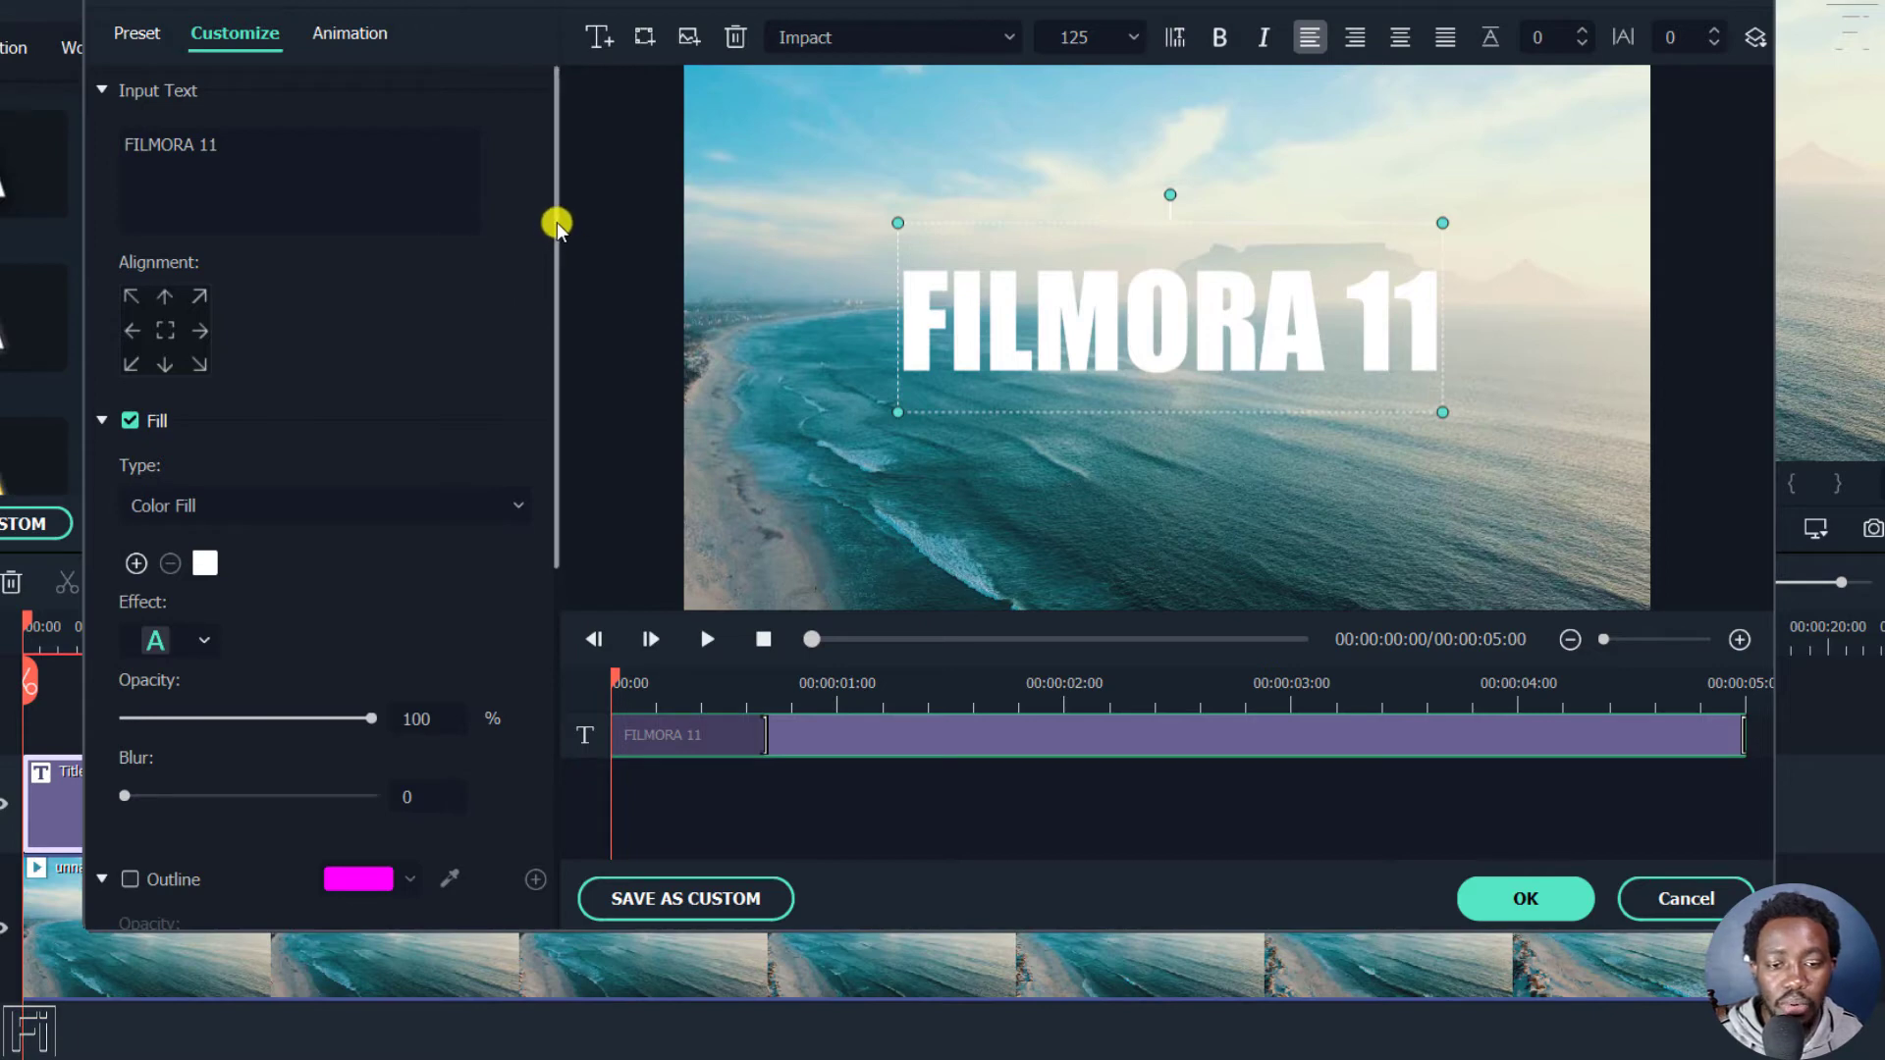
pyautogui.moveTo(552, 219); pyautogui.dragTo(550, 318)
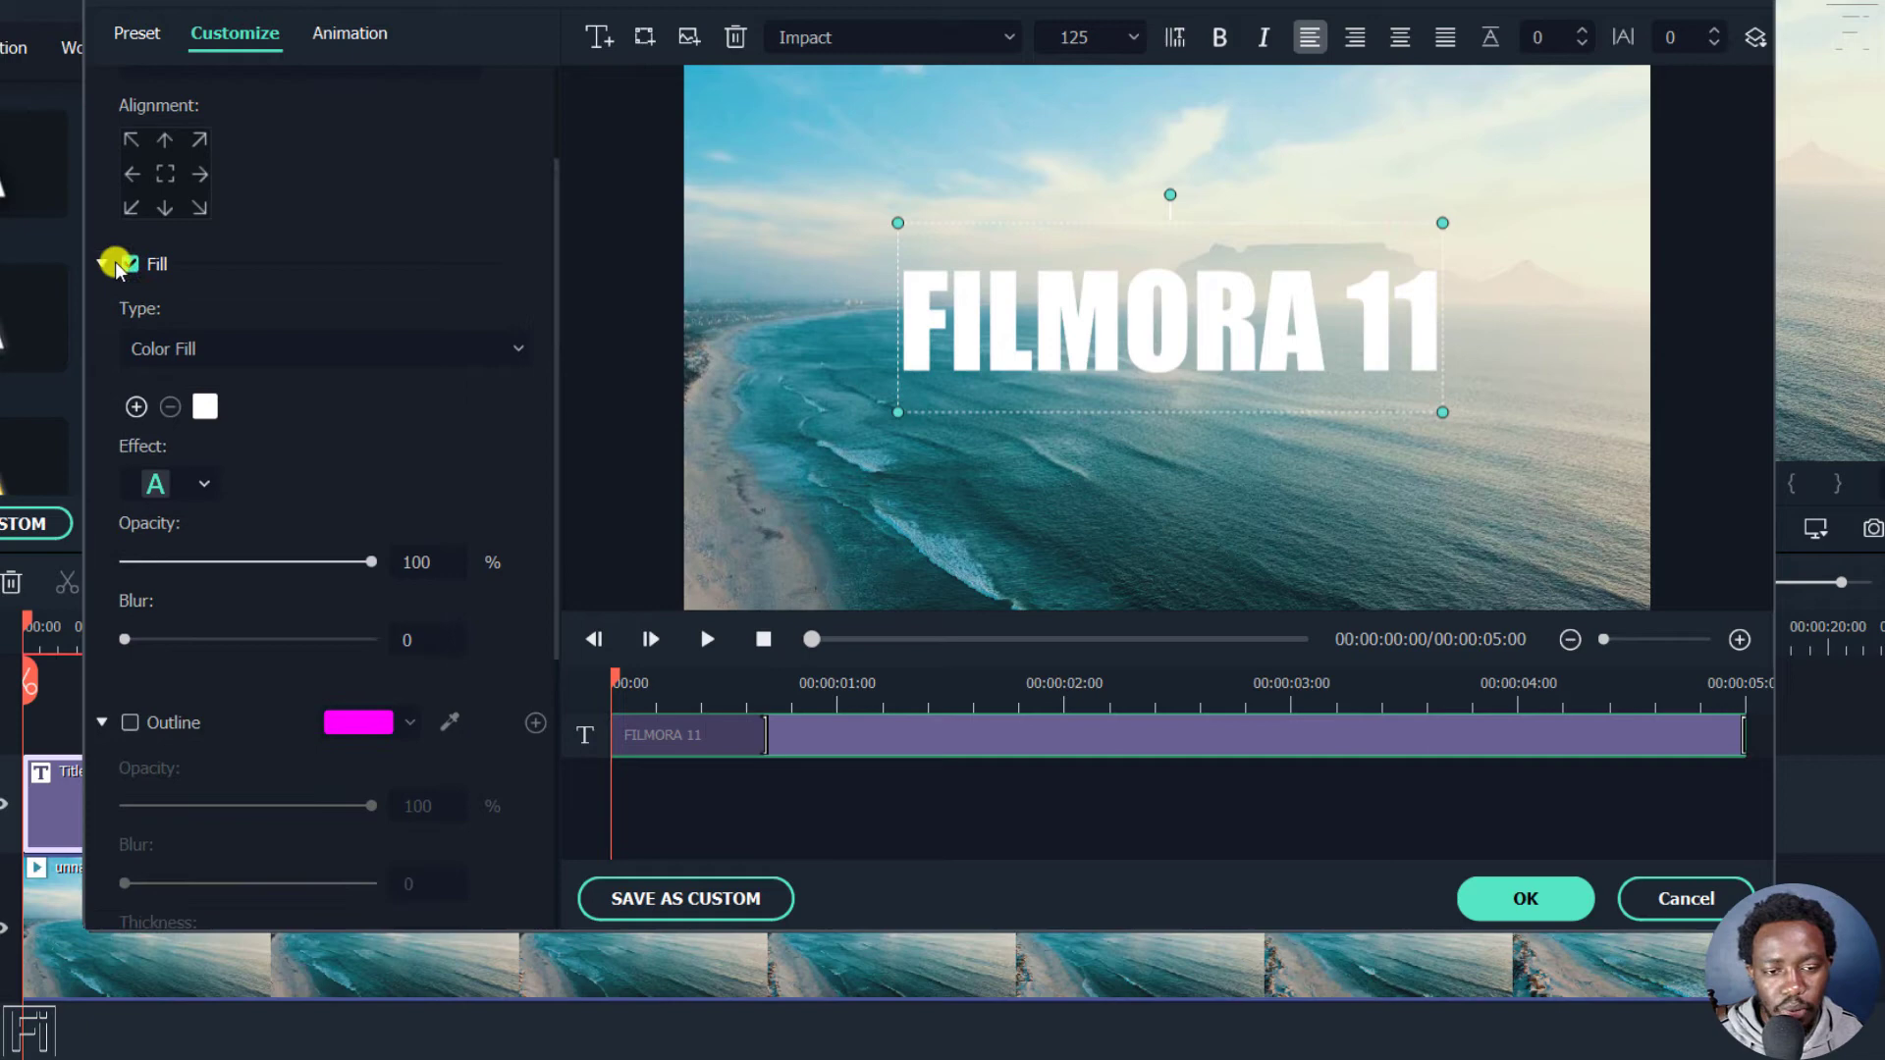
# Step: Try gradient and image texture fills, then return the title to a white Color Fill
pyautogui.click(379, 349)
pyautogui.click(338, 355)
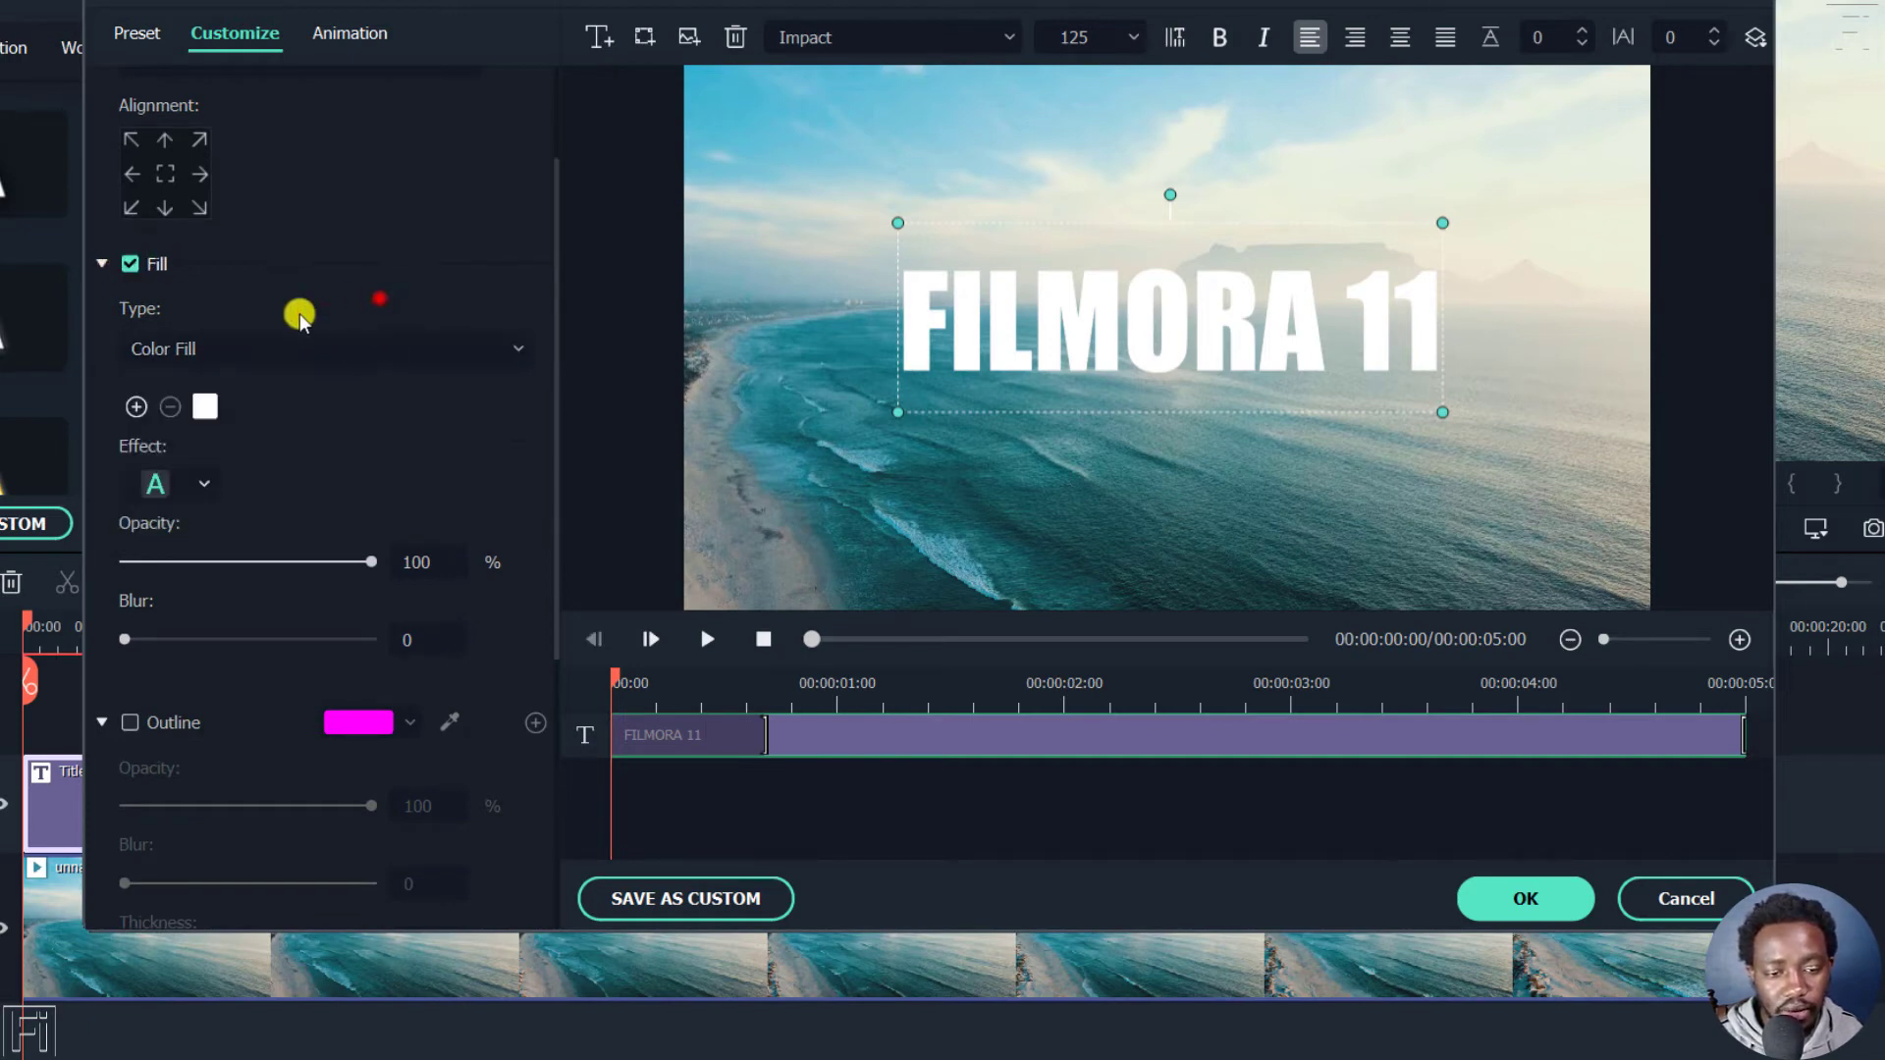
pyautogui.click(267, 344)
pyautogui.click(223, 449)
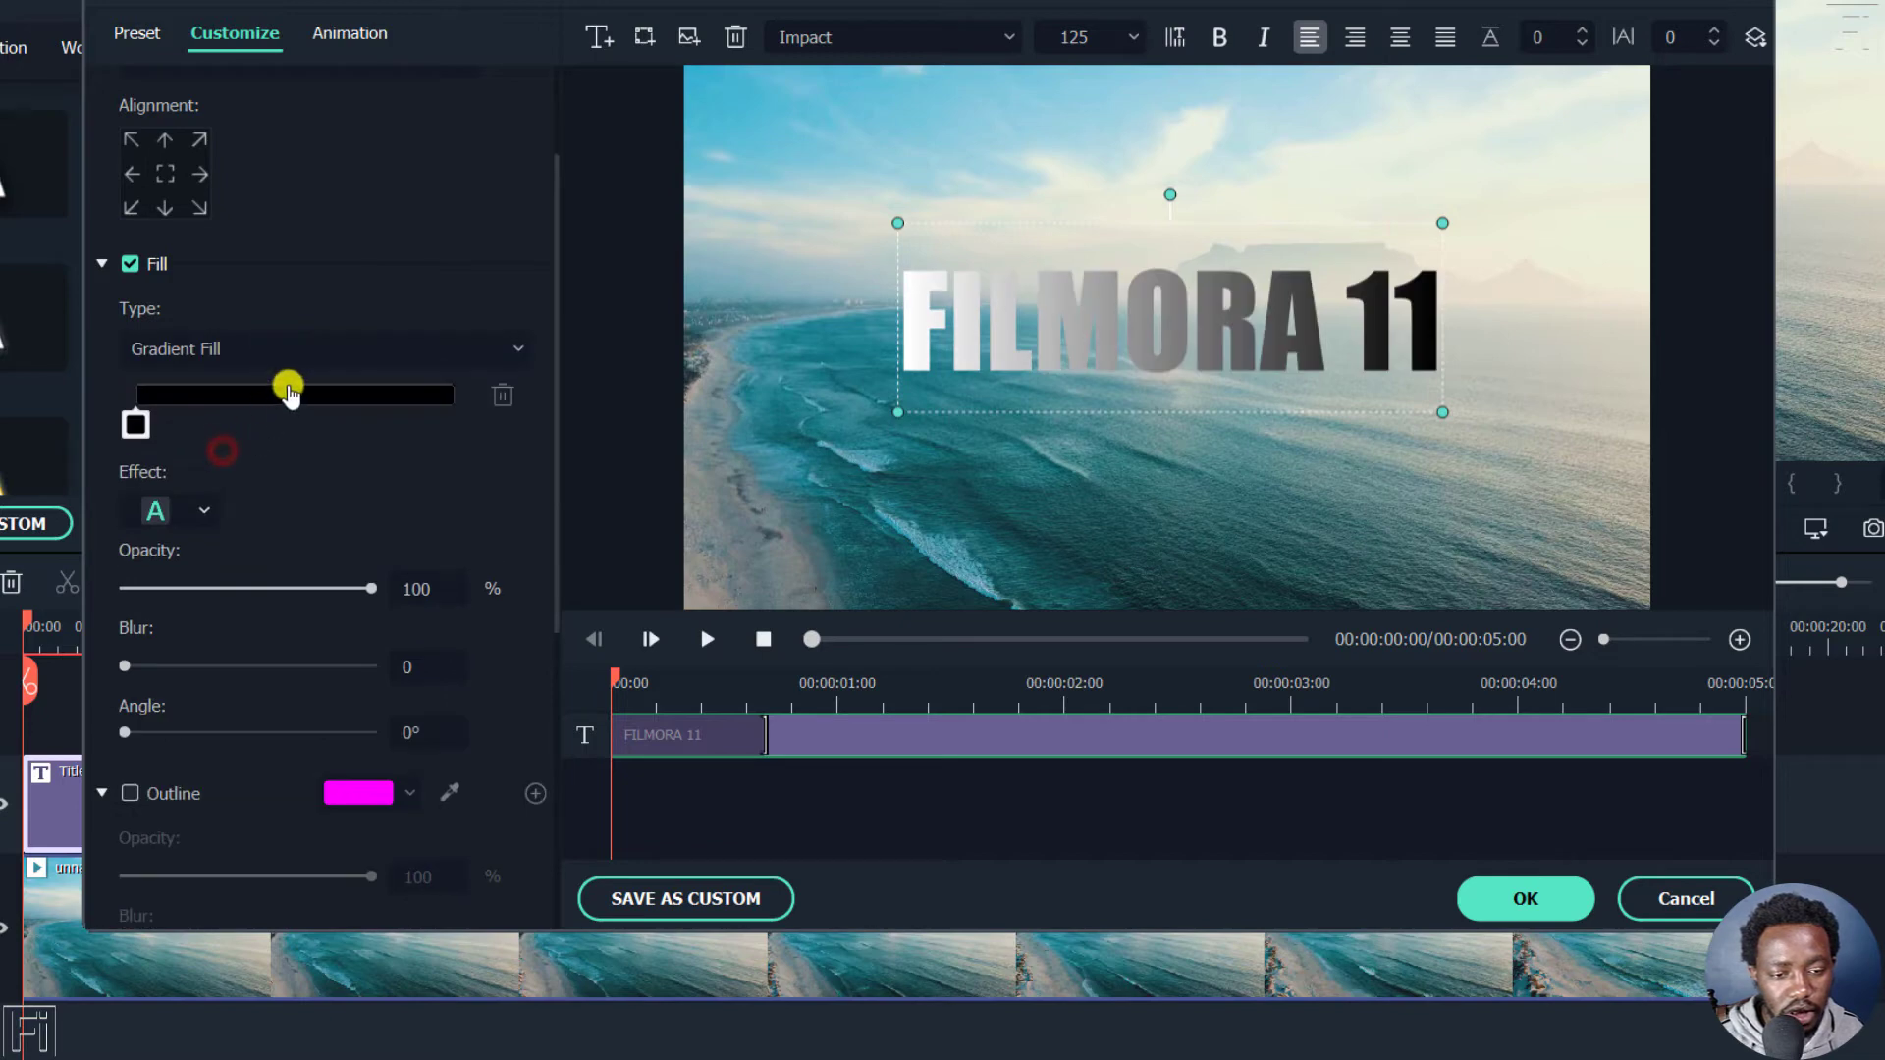
pyautogui.click(365, 354)
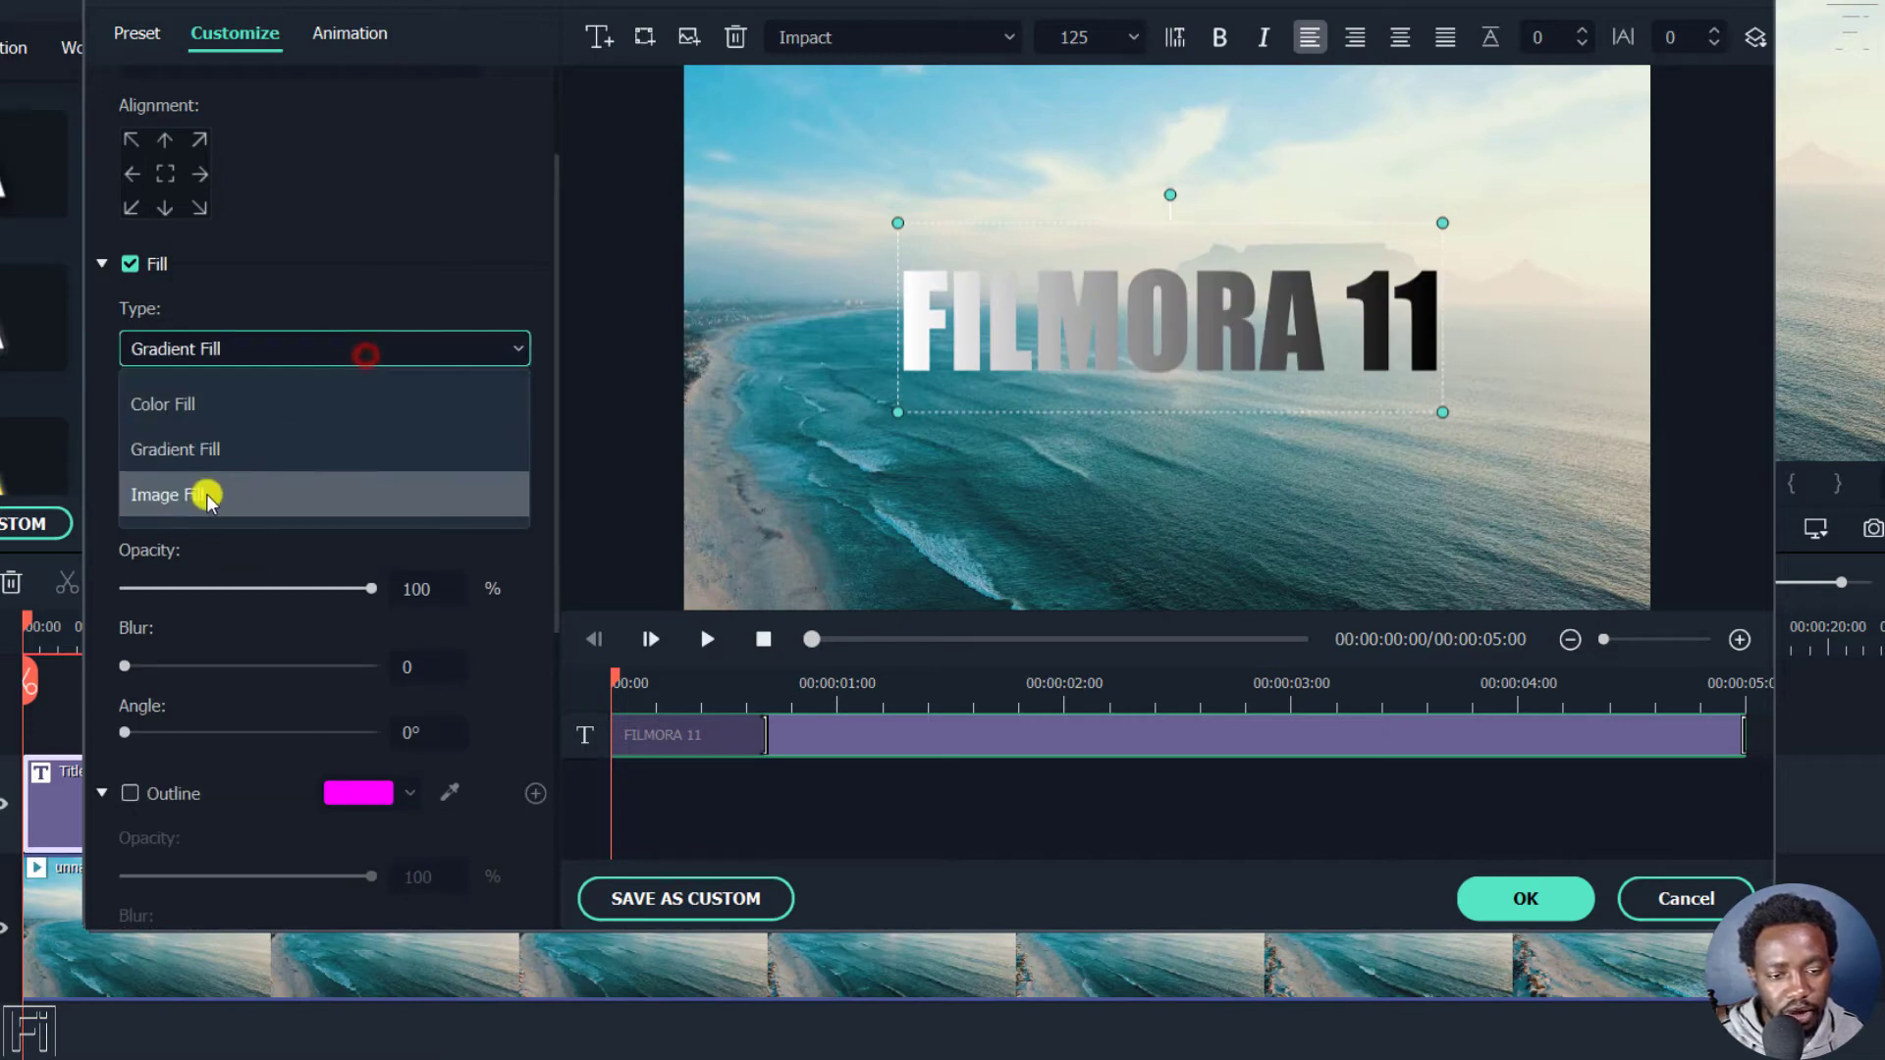
pyautogui.click(202, 492)
pyautogui.click(335, 348)
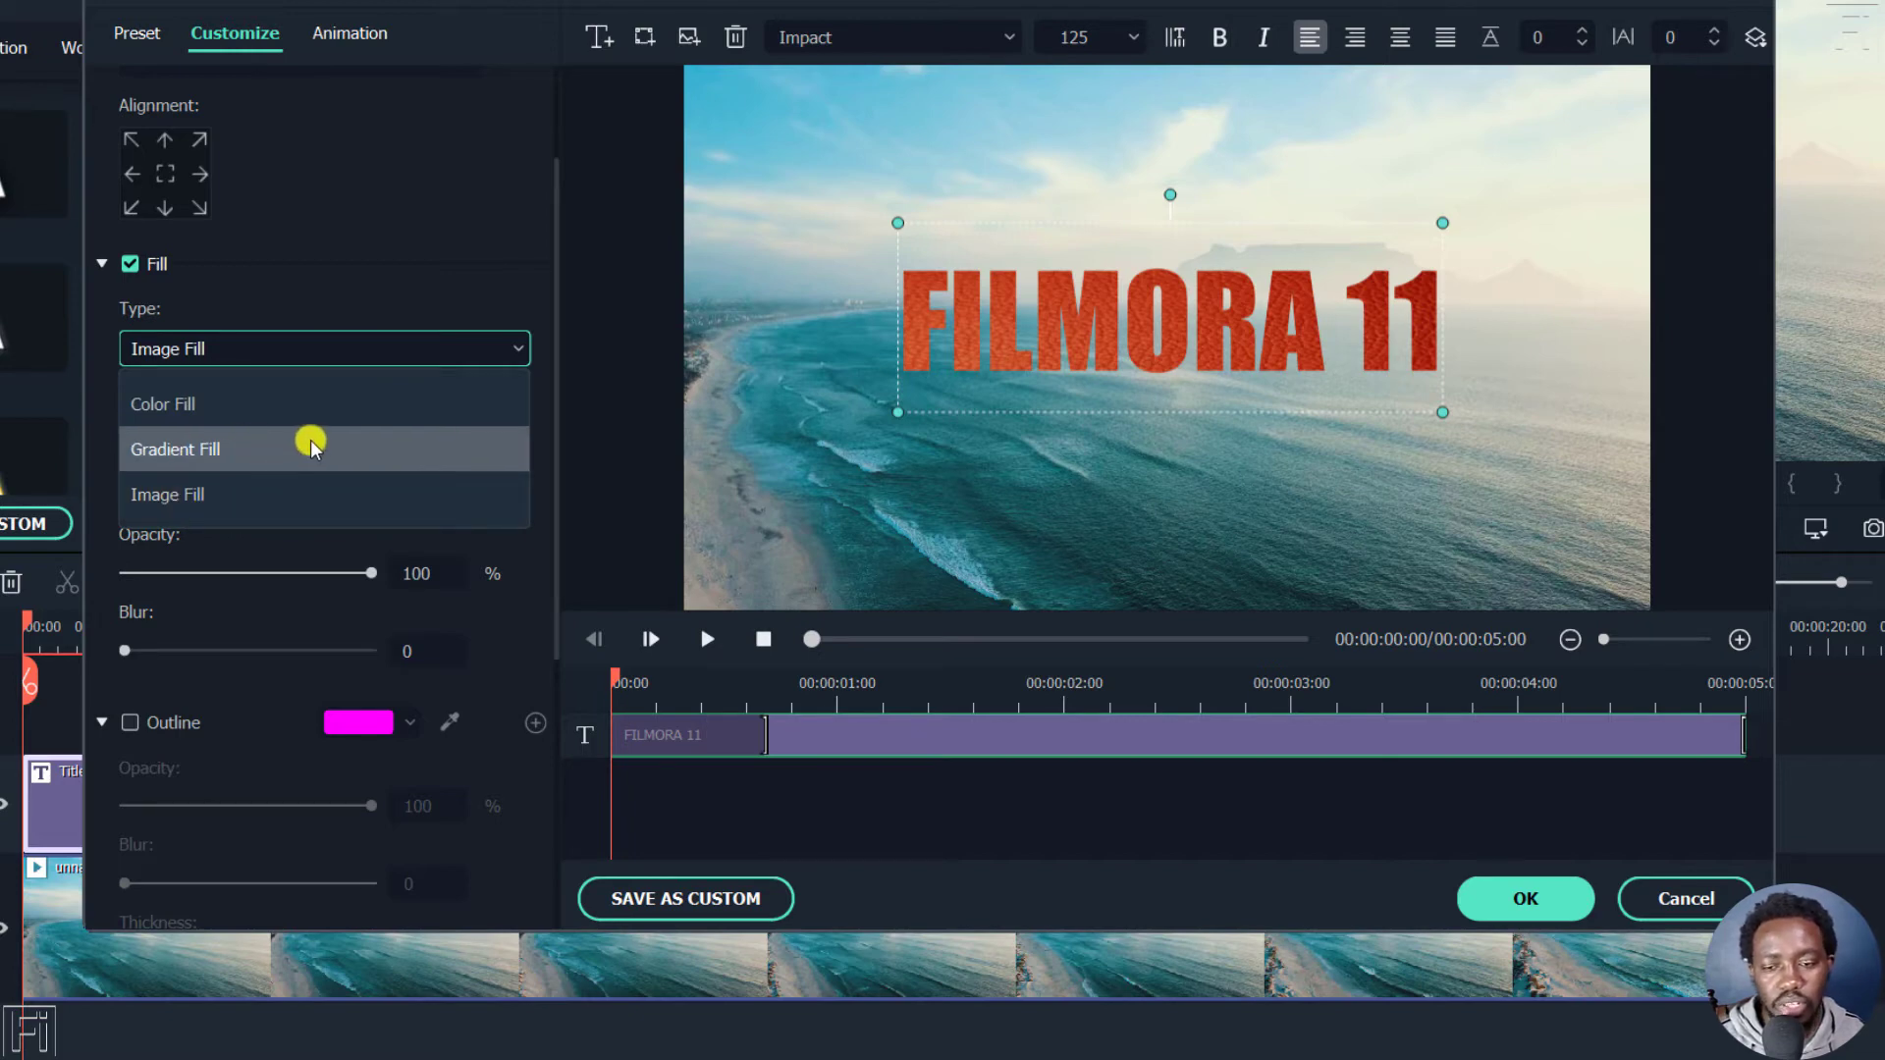
pyautogui.click(247, 403)
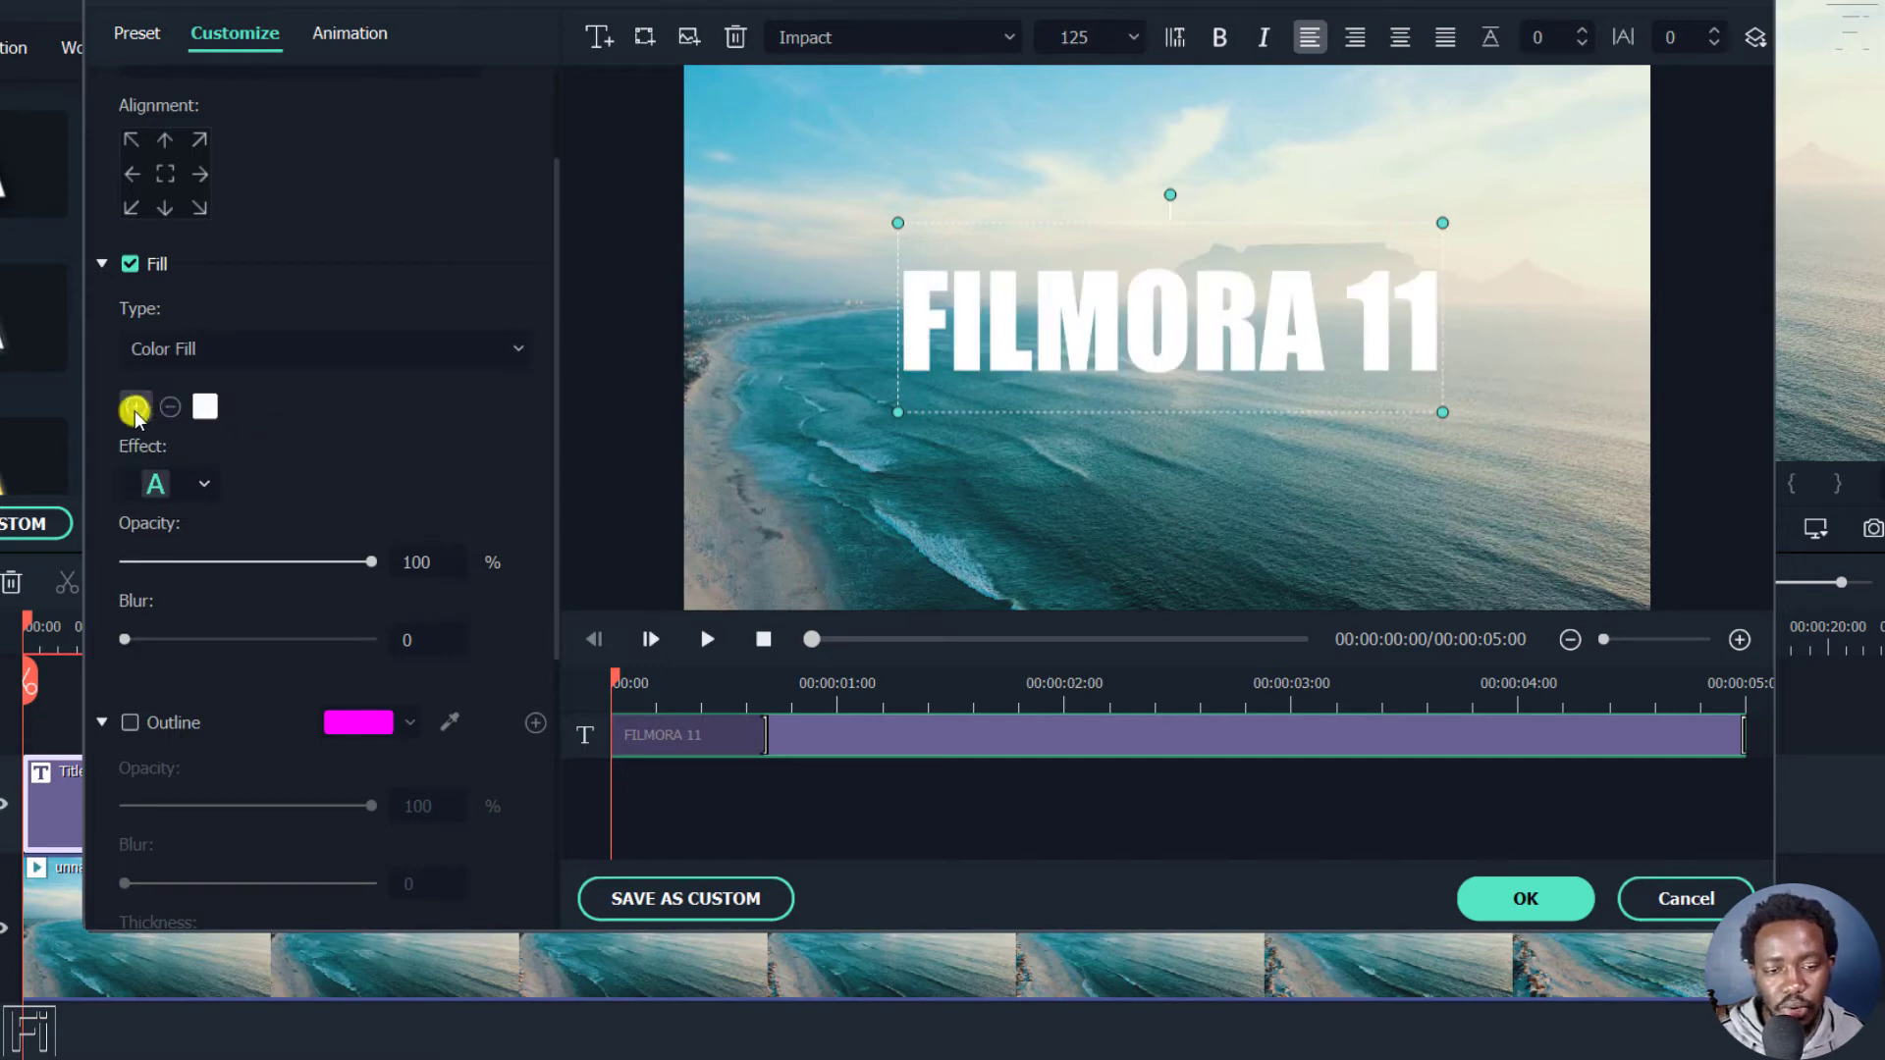
# Step: Add two more fill colours, setting the first to pink and the second to green
pyautogui.click(135, 410)
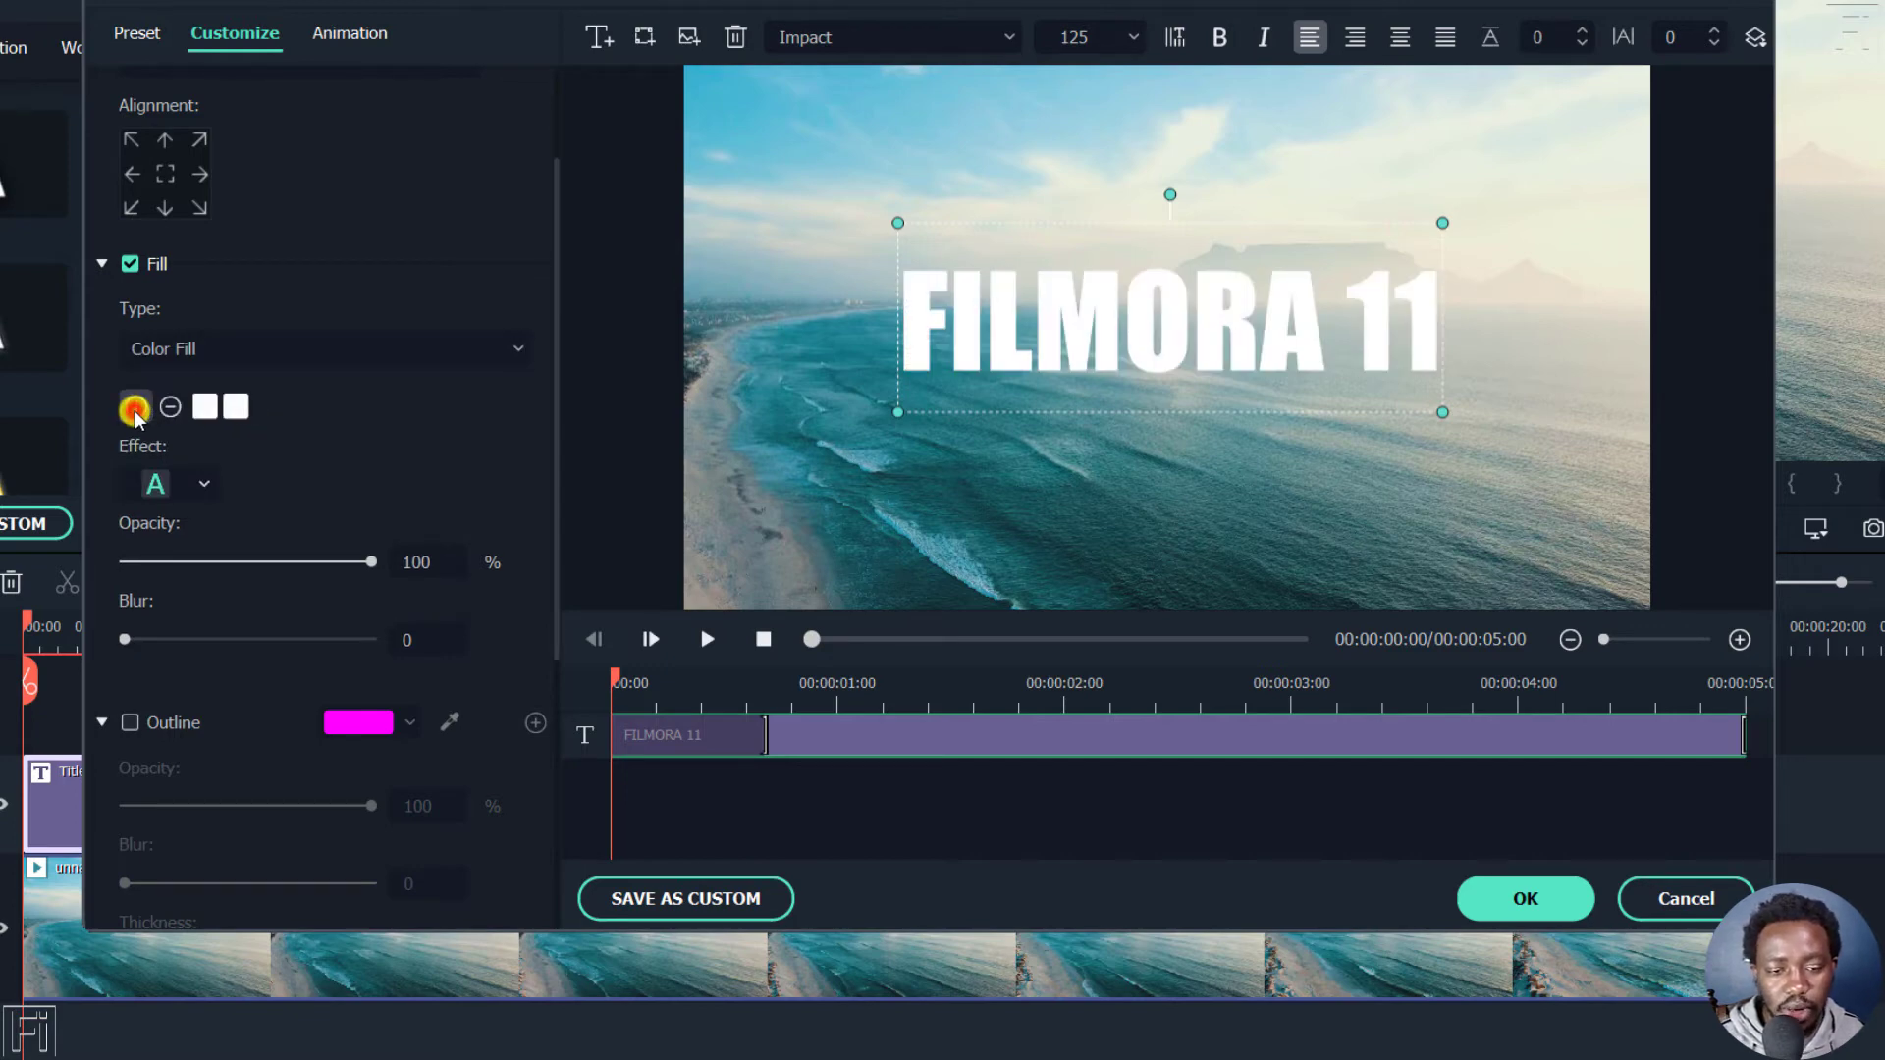
pyautogui.click(206, 407)
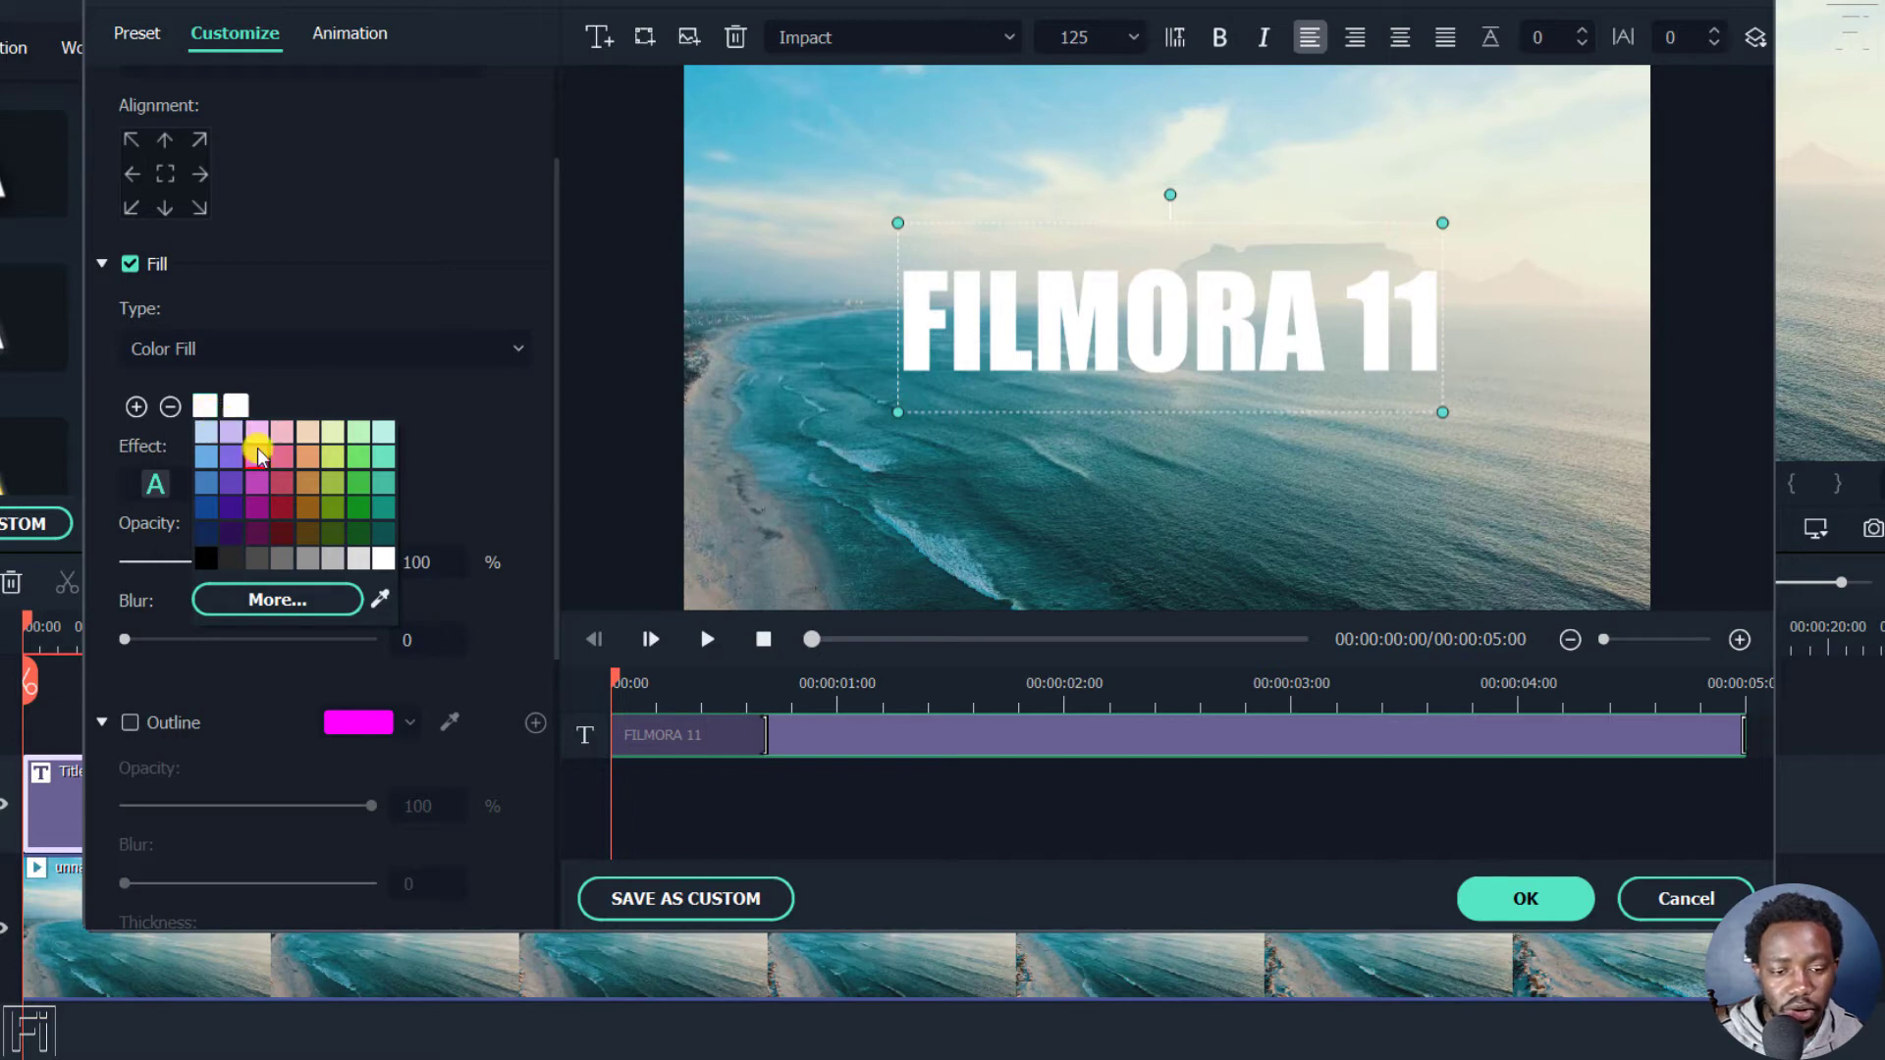
pyautogui.click(281, 463)
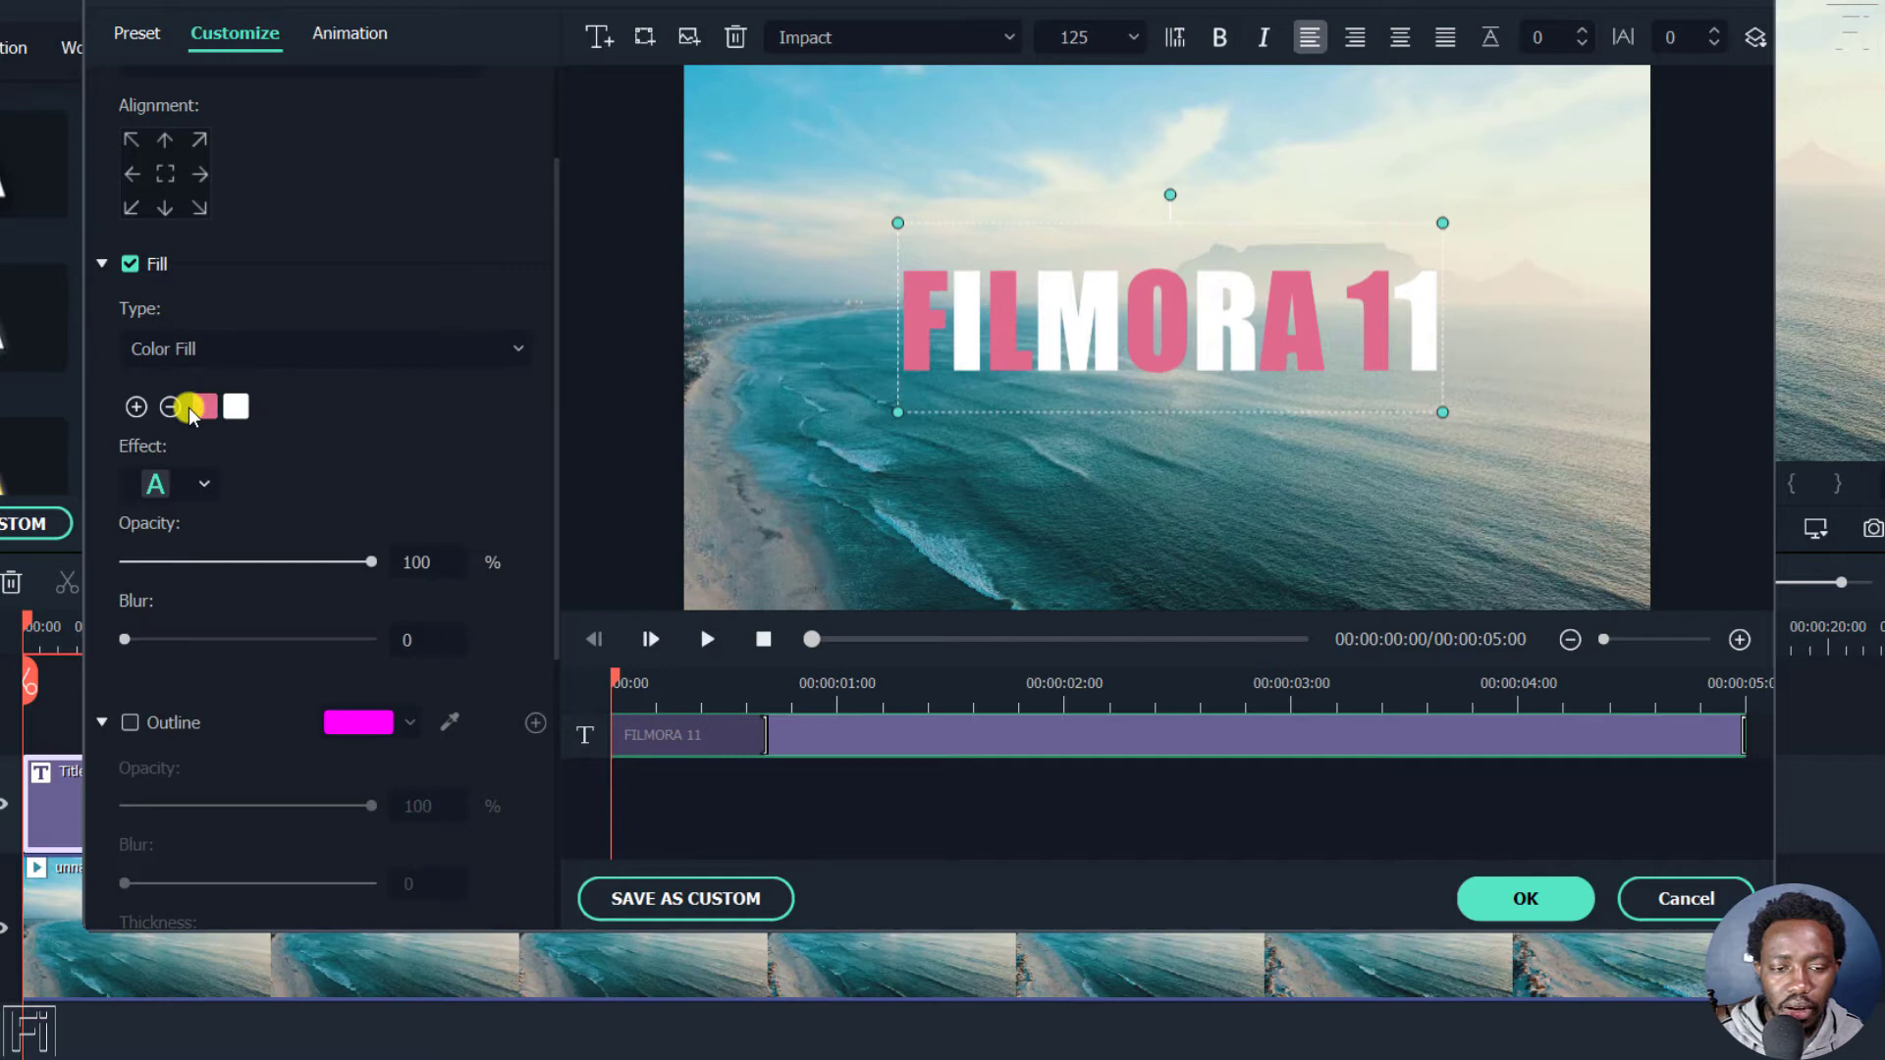
pyautogui.click(136, 407)
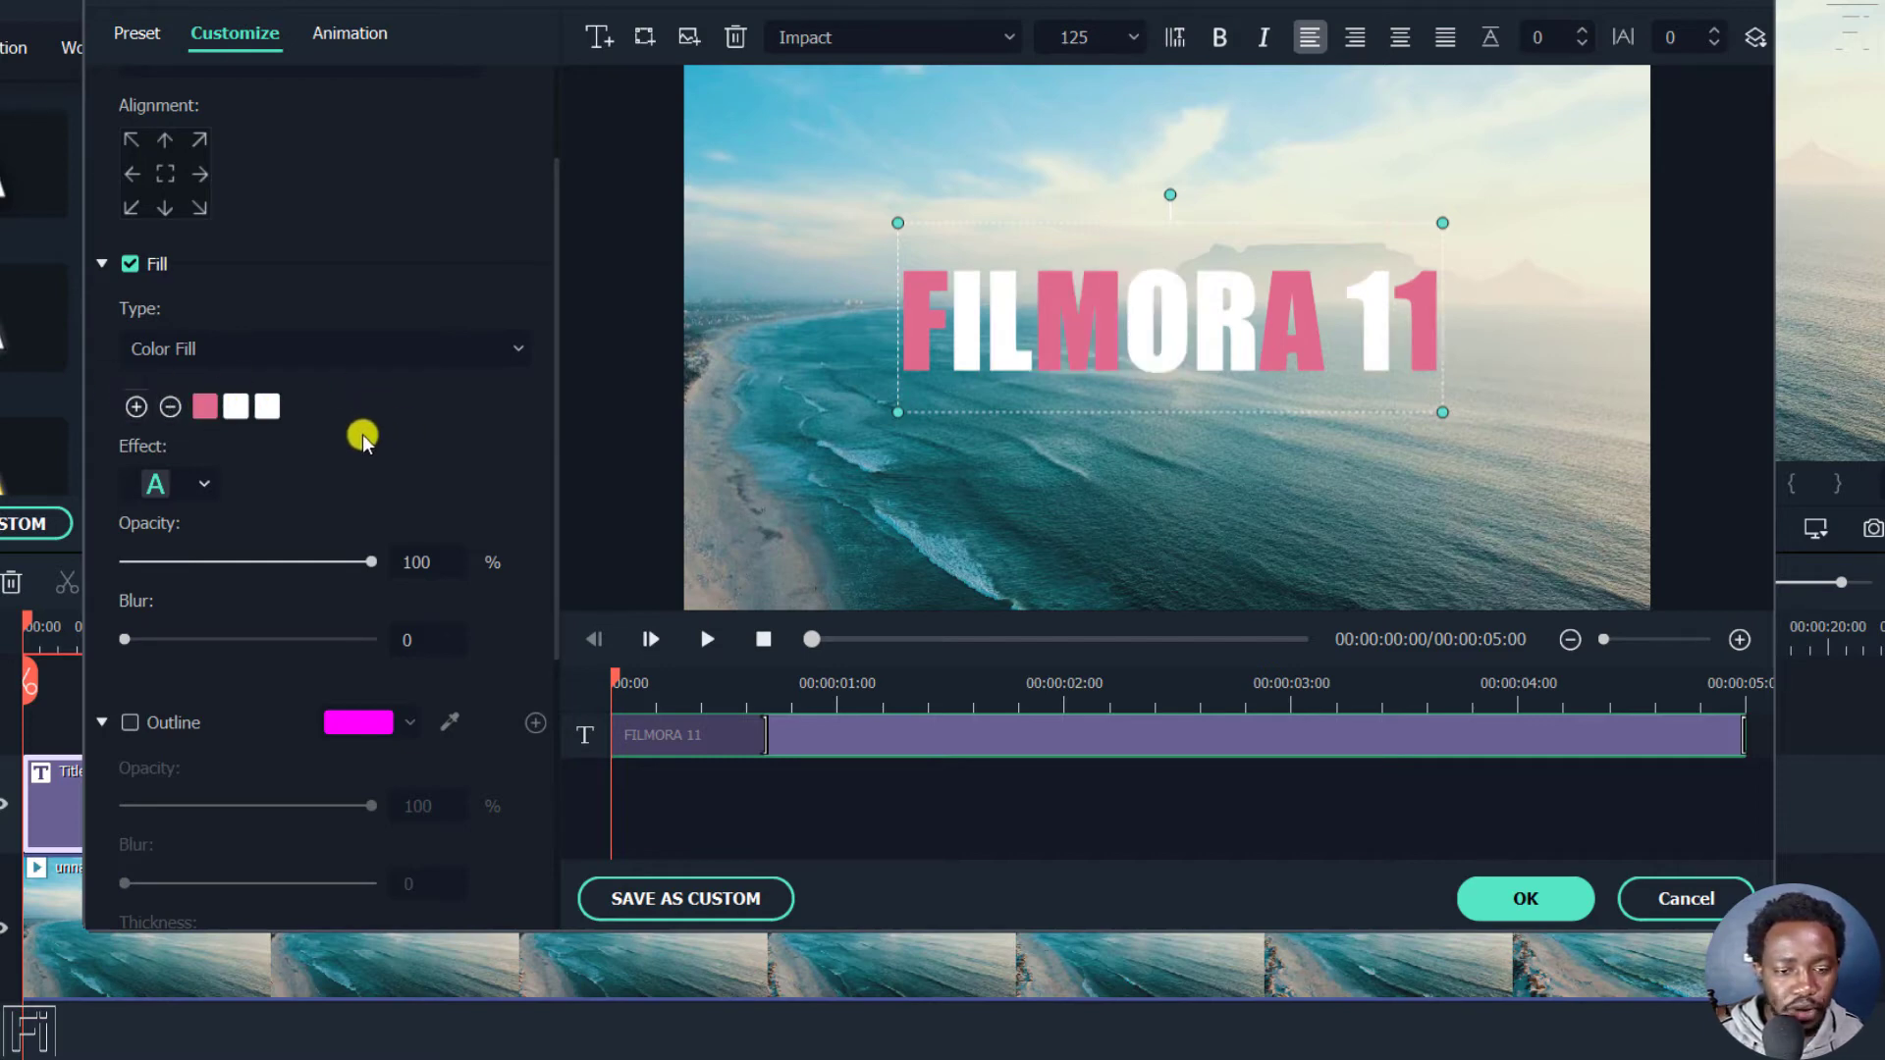
pyautogui.click(239, 408)
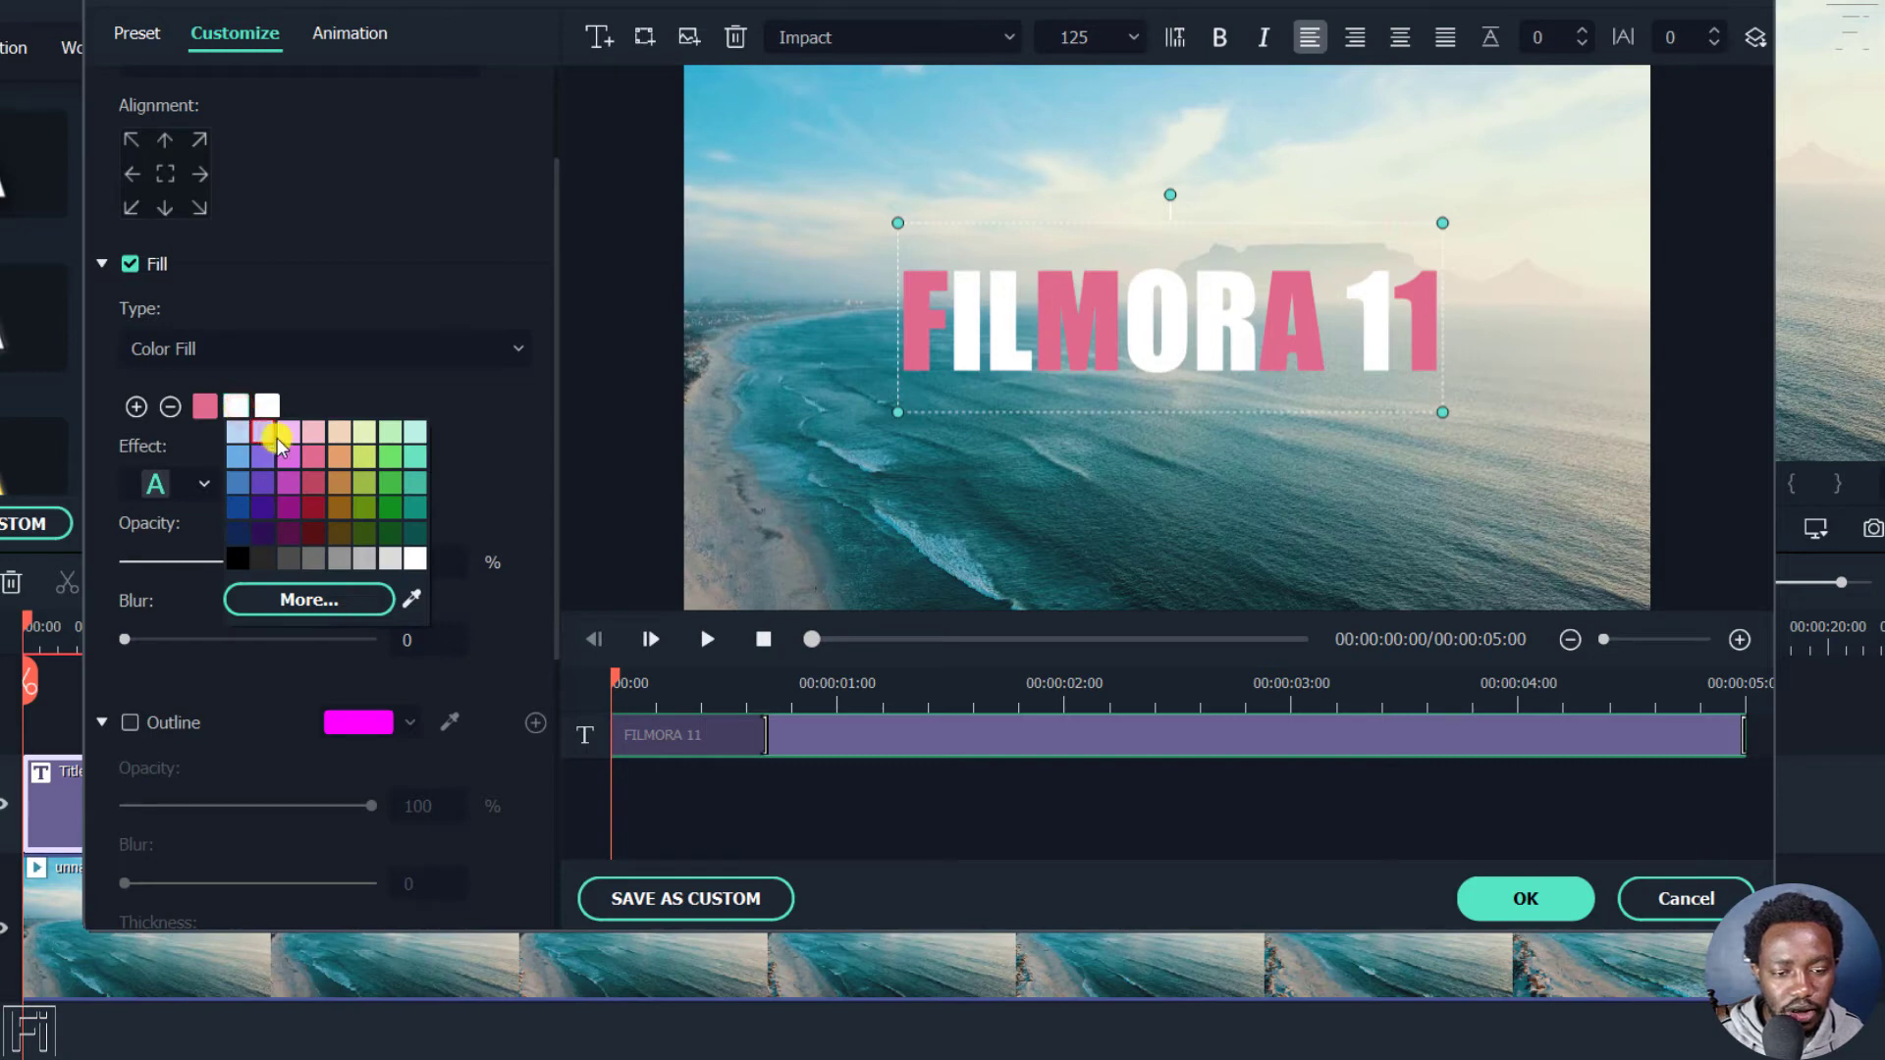
pyautogui.click(390, 484)
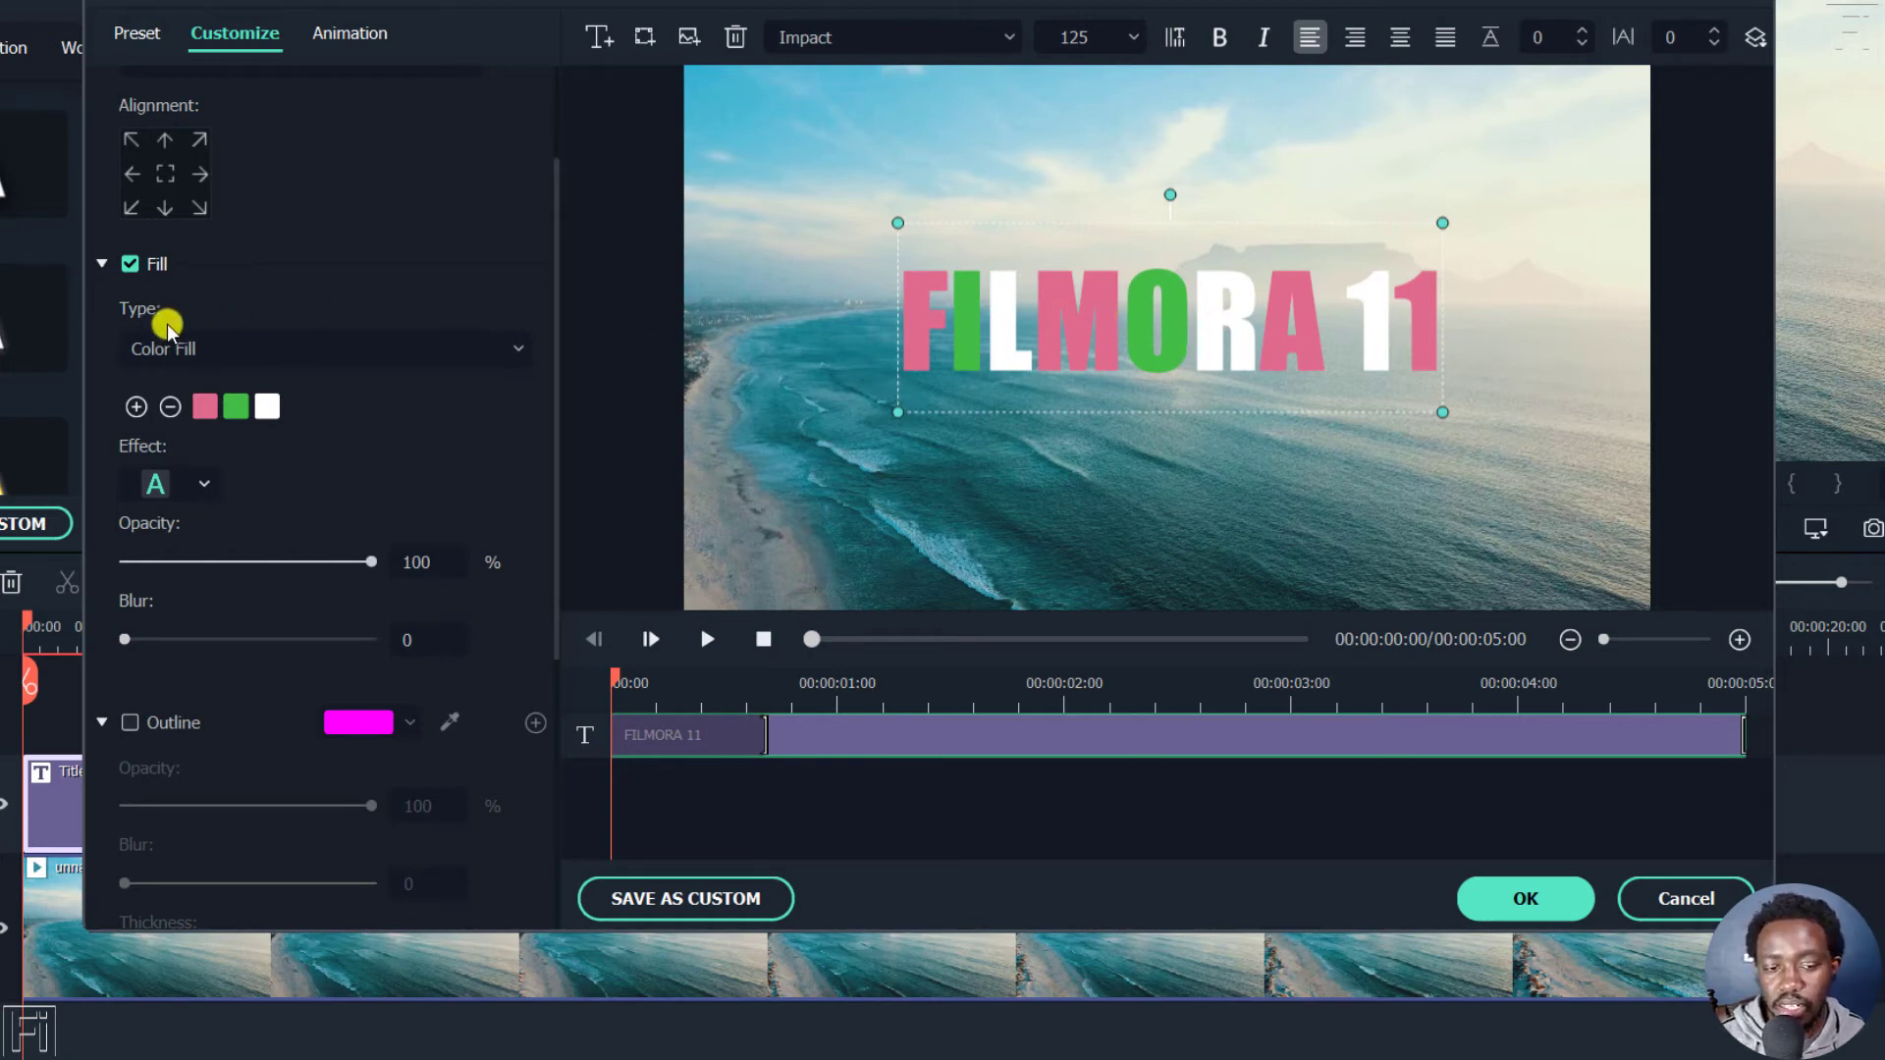
# Step: Turn on the title outline and make it black at thickness 8
pyautogui.moveTo(551, 219); pyautogui.dragTo(542, 479)
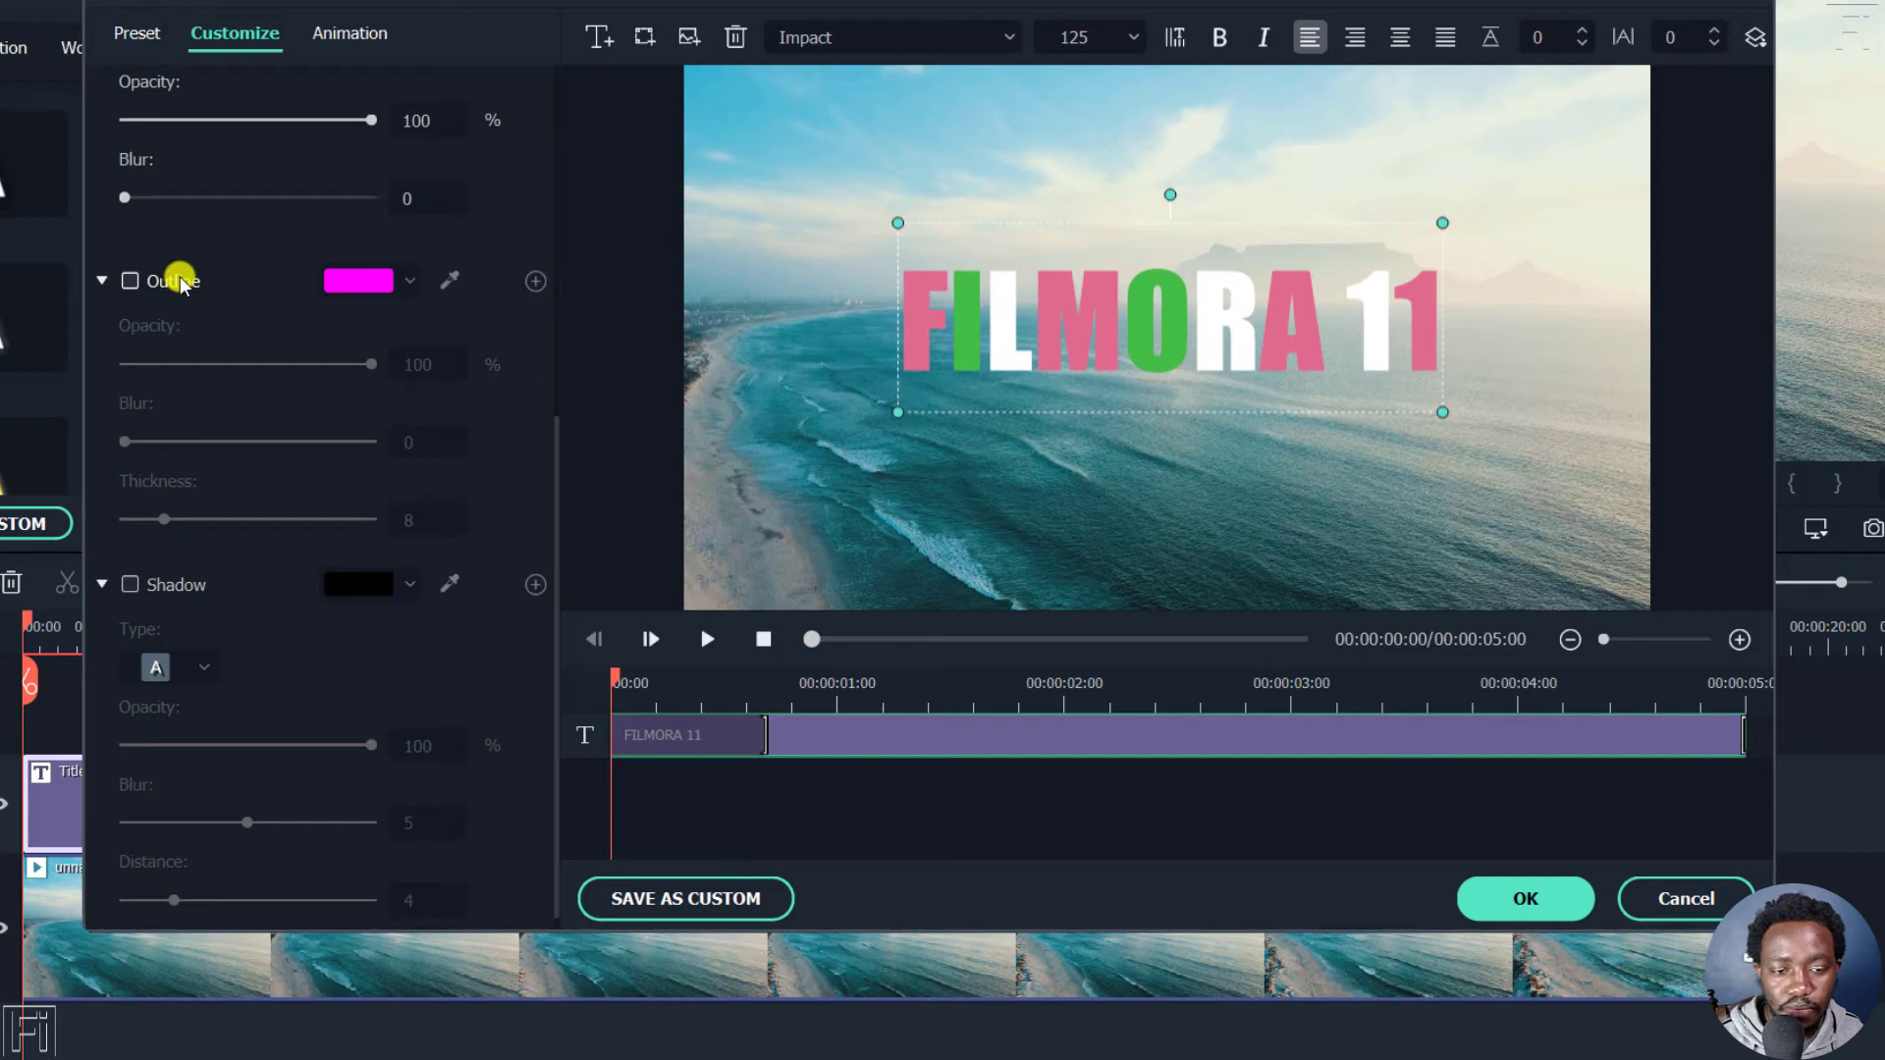
pyautogui.click(130, 281)
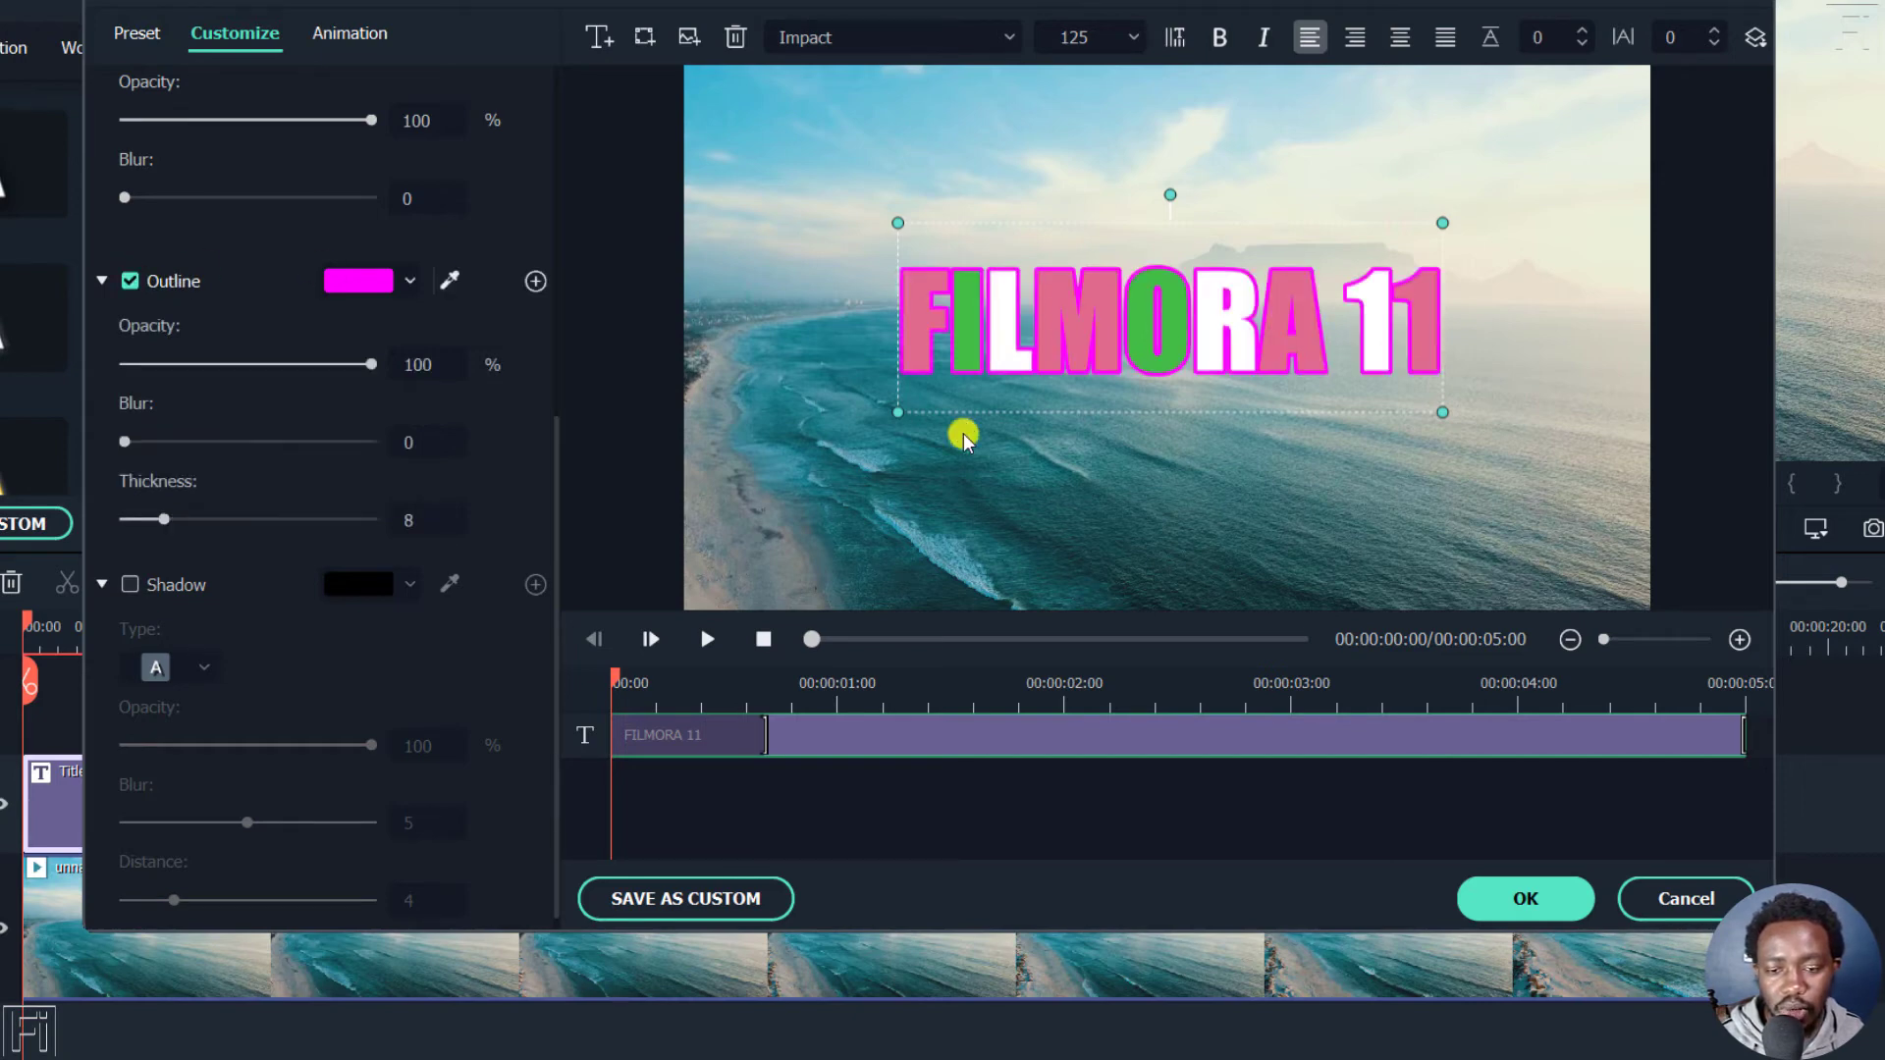
pyautogui.click(406, 282)
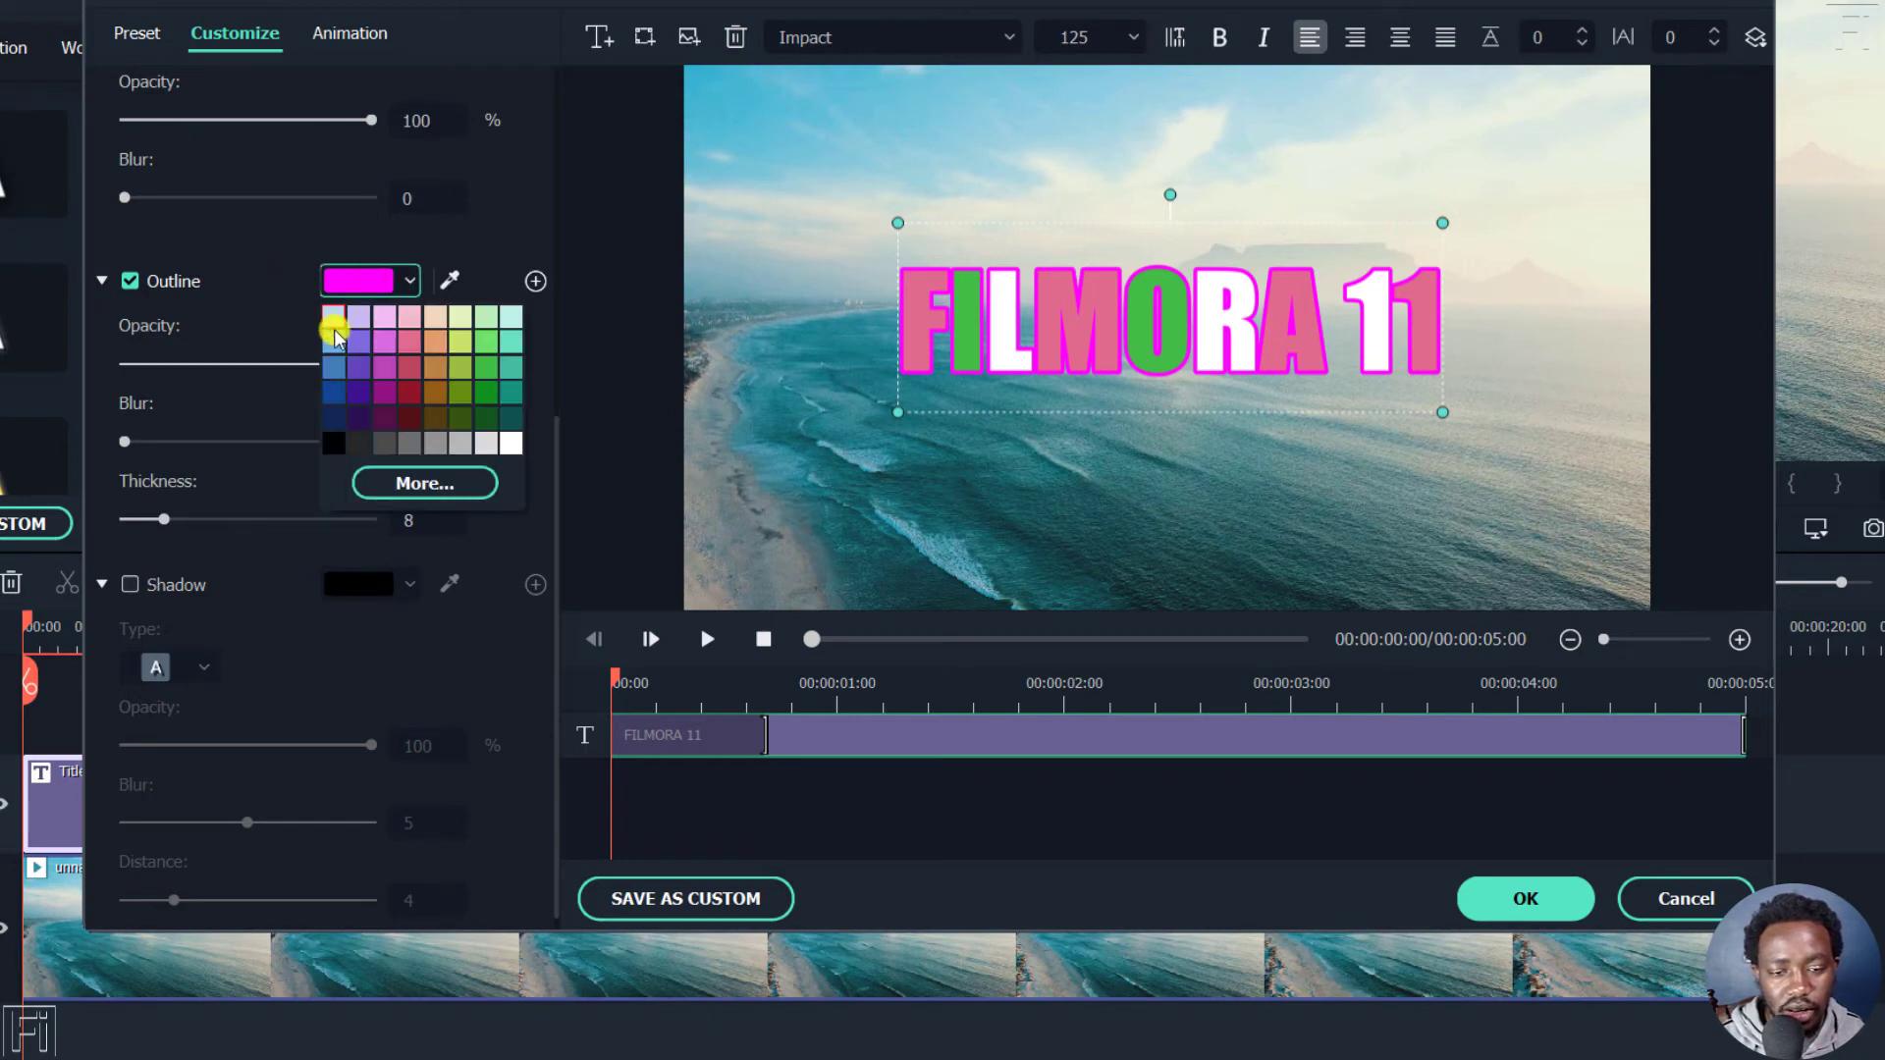
pyautogui.click(334, 440)
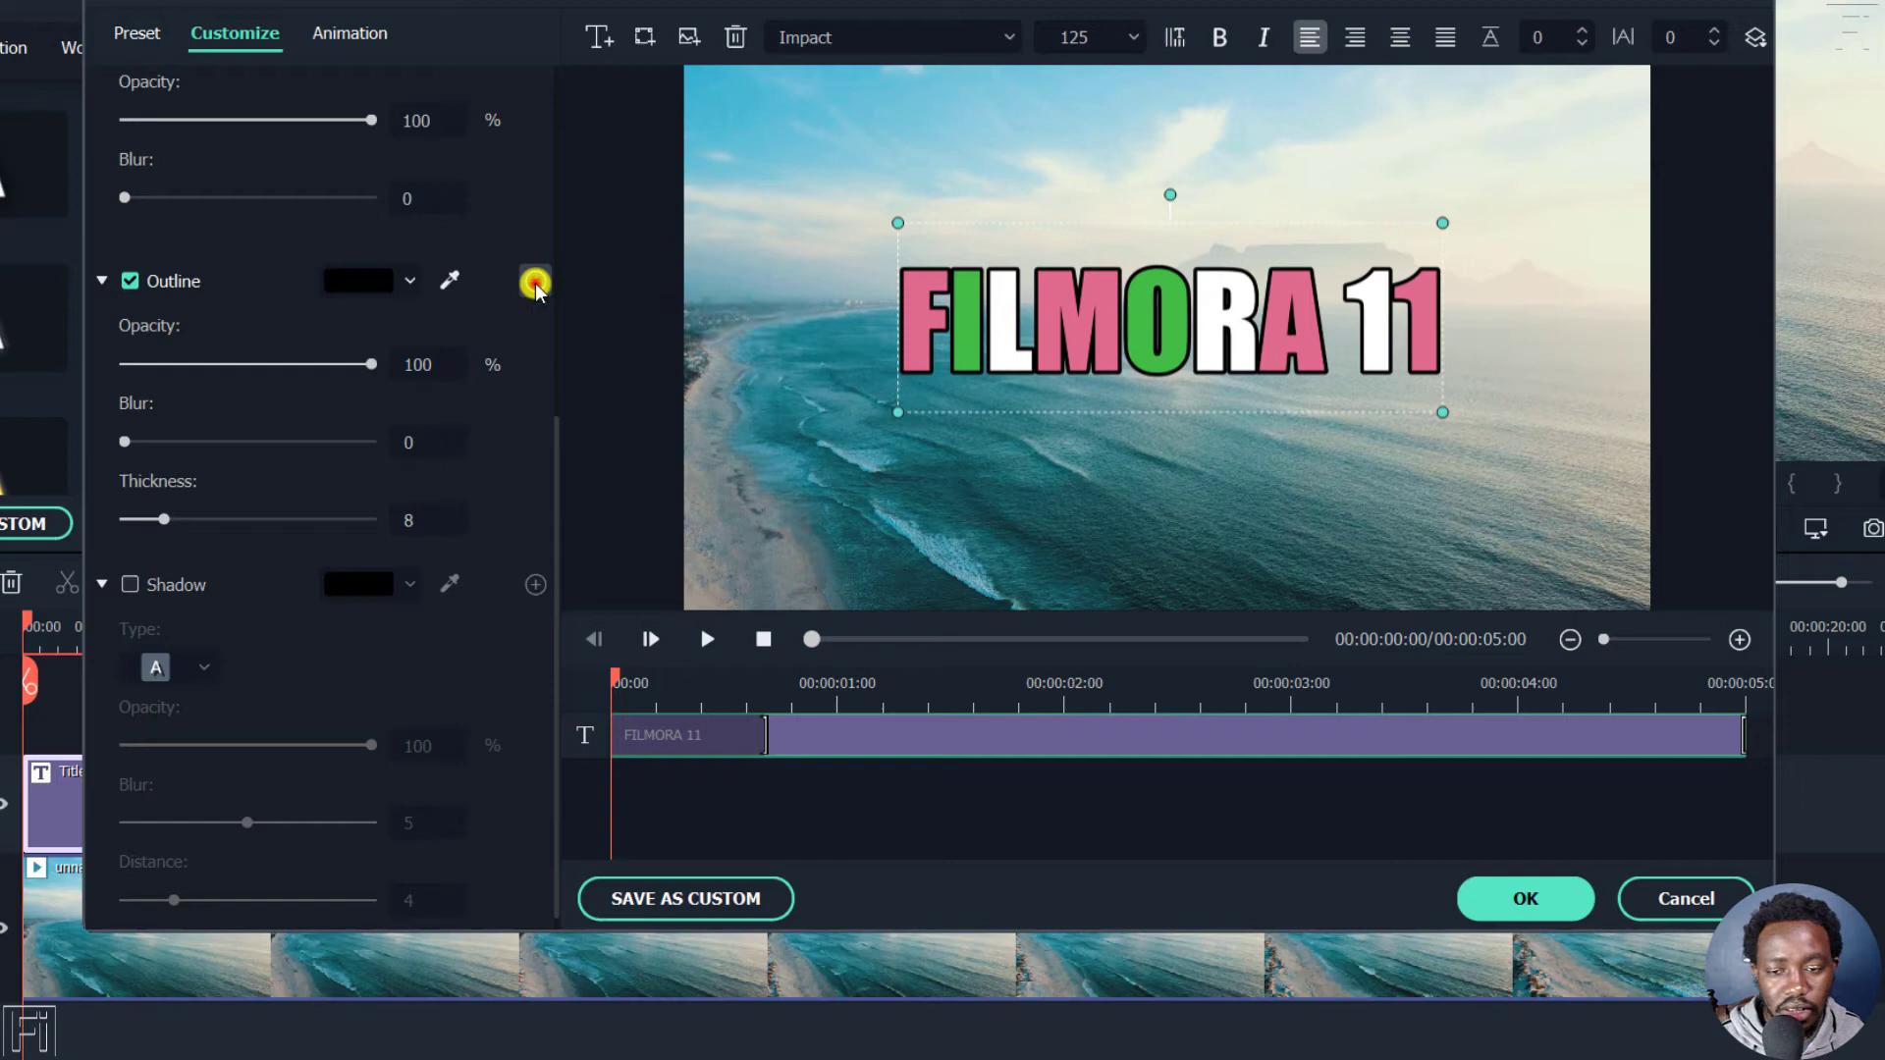
# Step: Add a second outline, discarding a trial dark-red one, and make it white at thickness 19
pyautogui.click(535, 282)
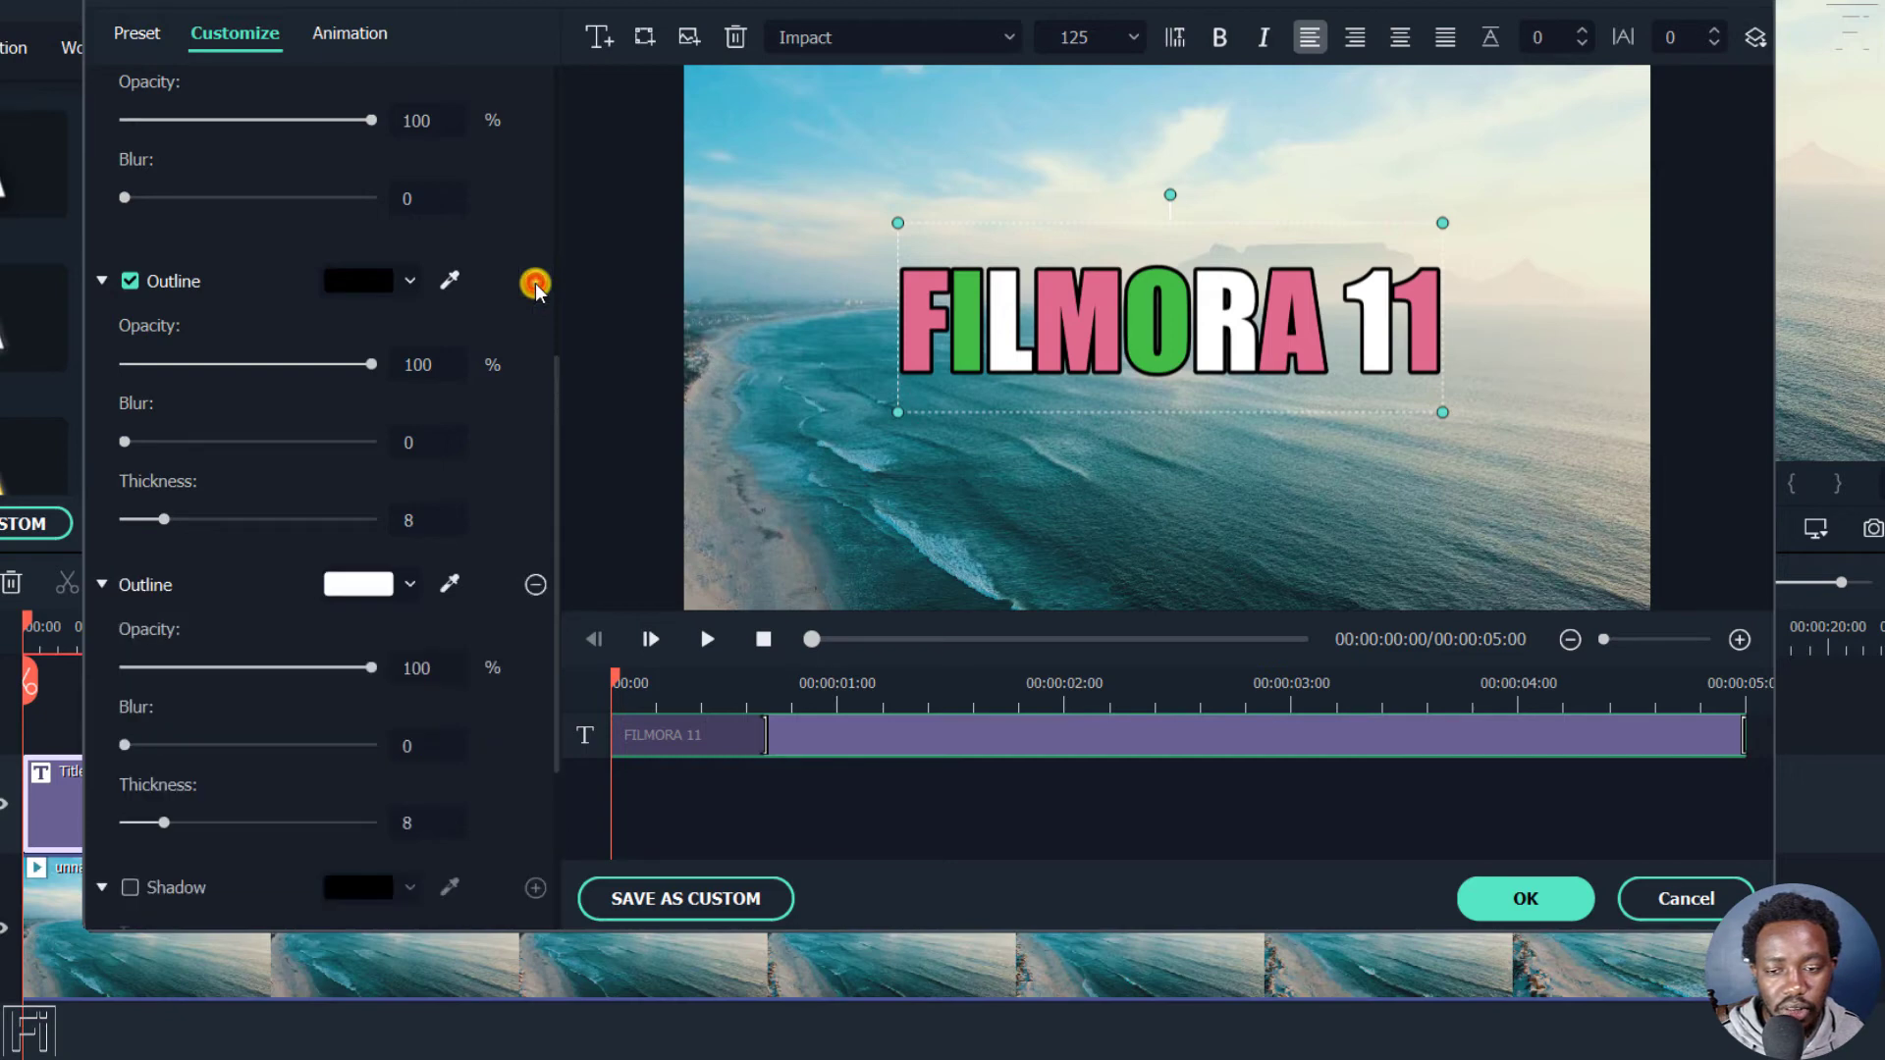
pyautogui.click(353, 585)
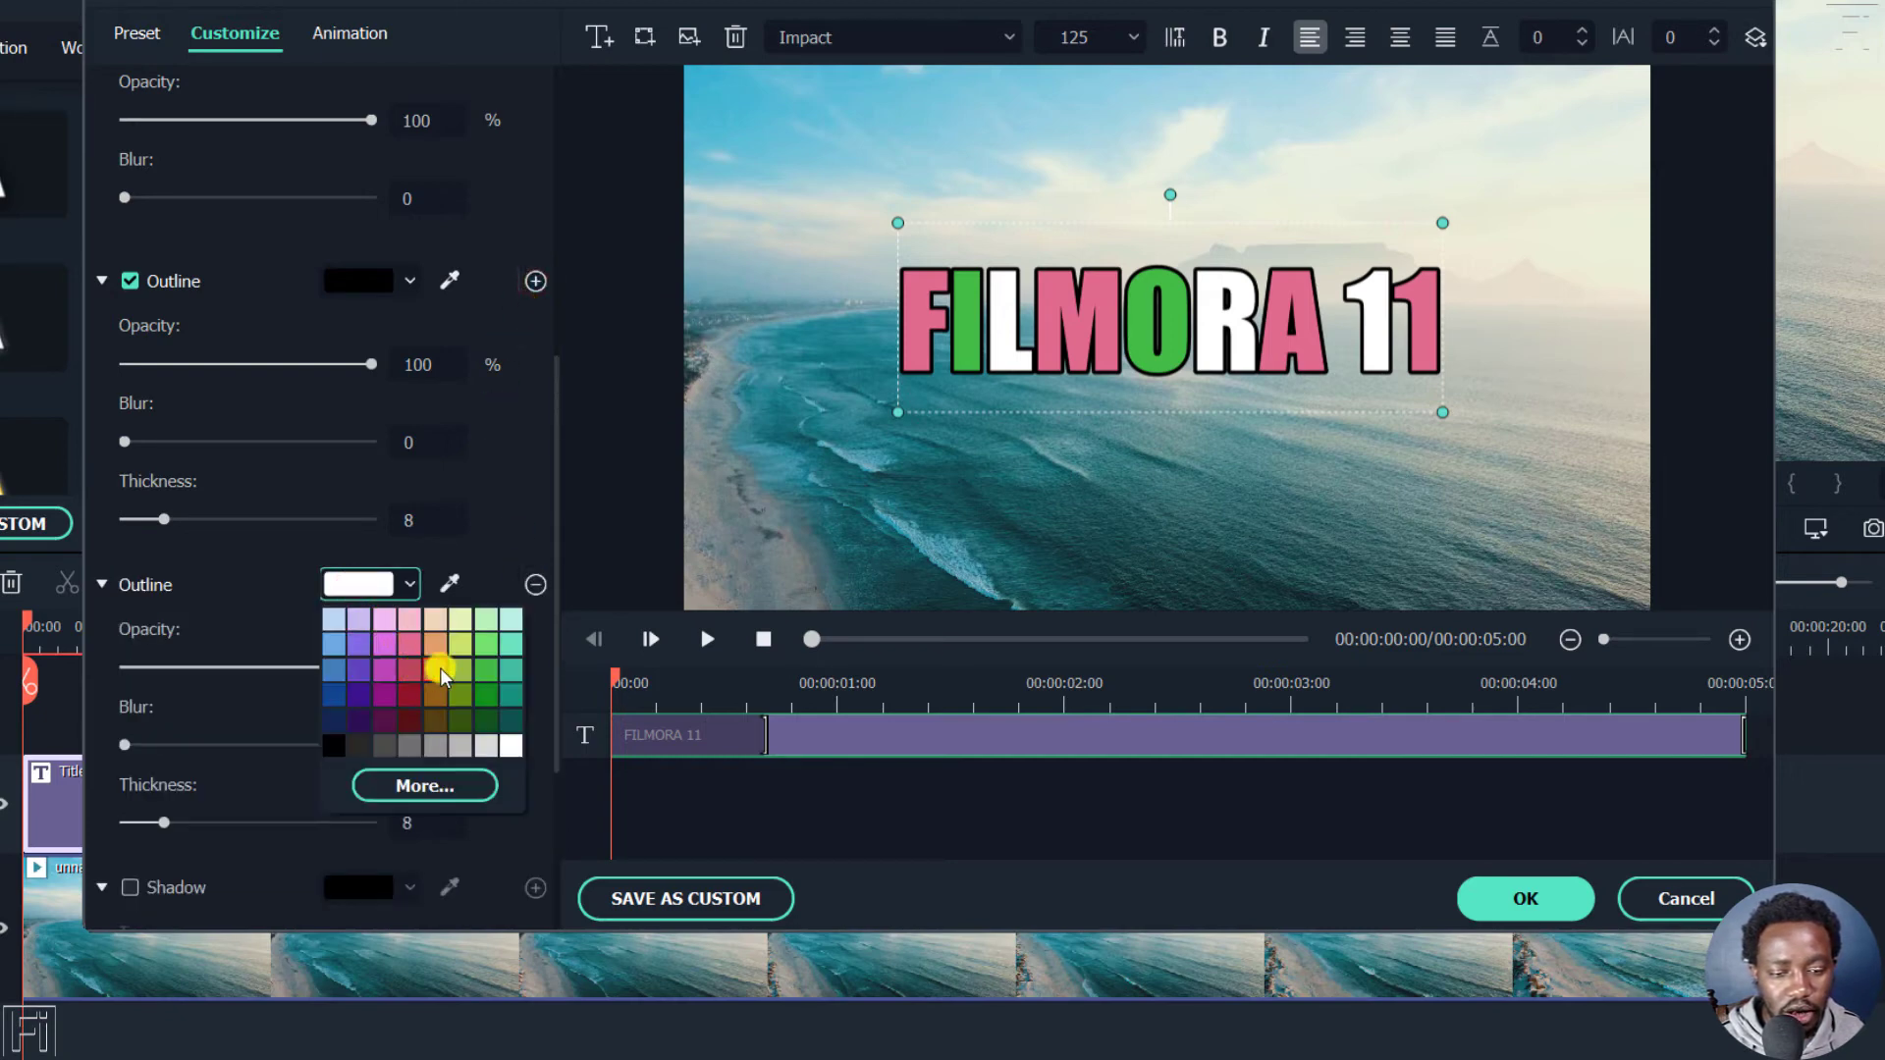
pyautogui.click(406, 694)
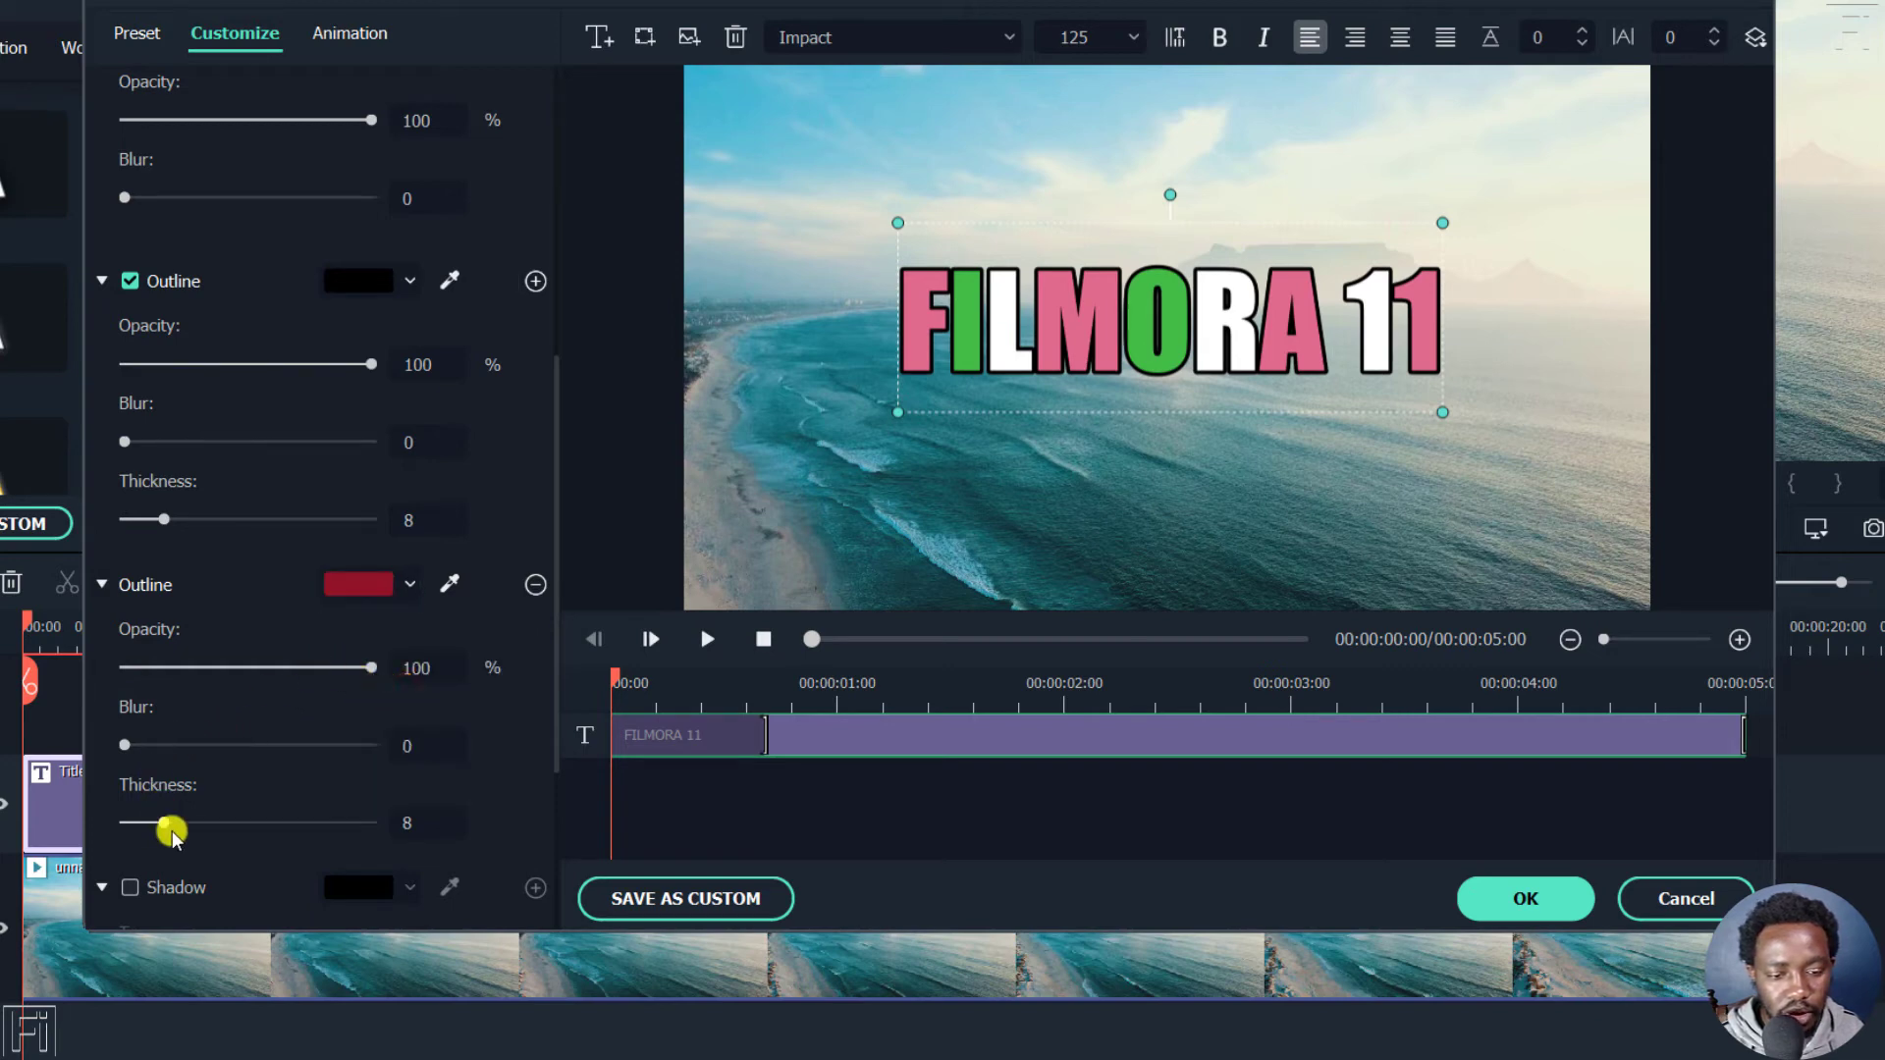
pyautogui.moveTo(162, 825); pyautogui.dragTo(204, 822)
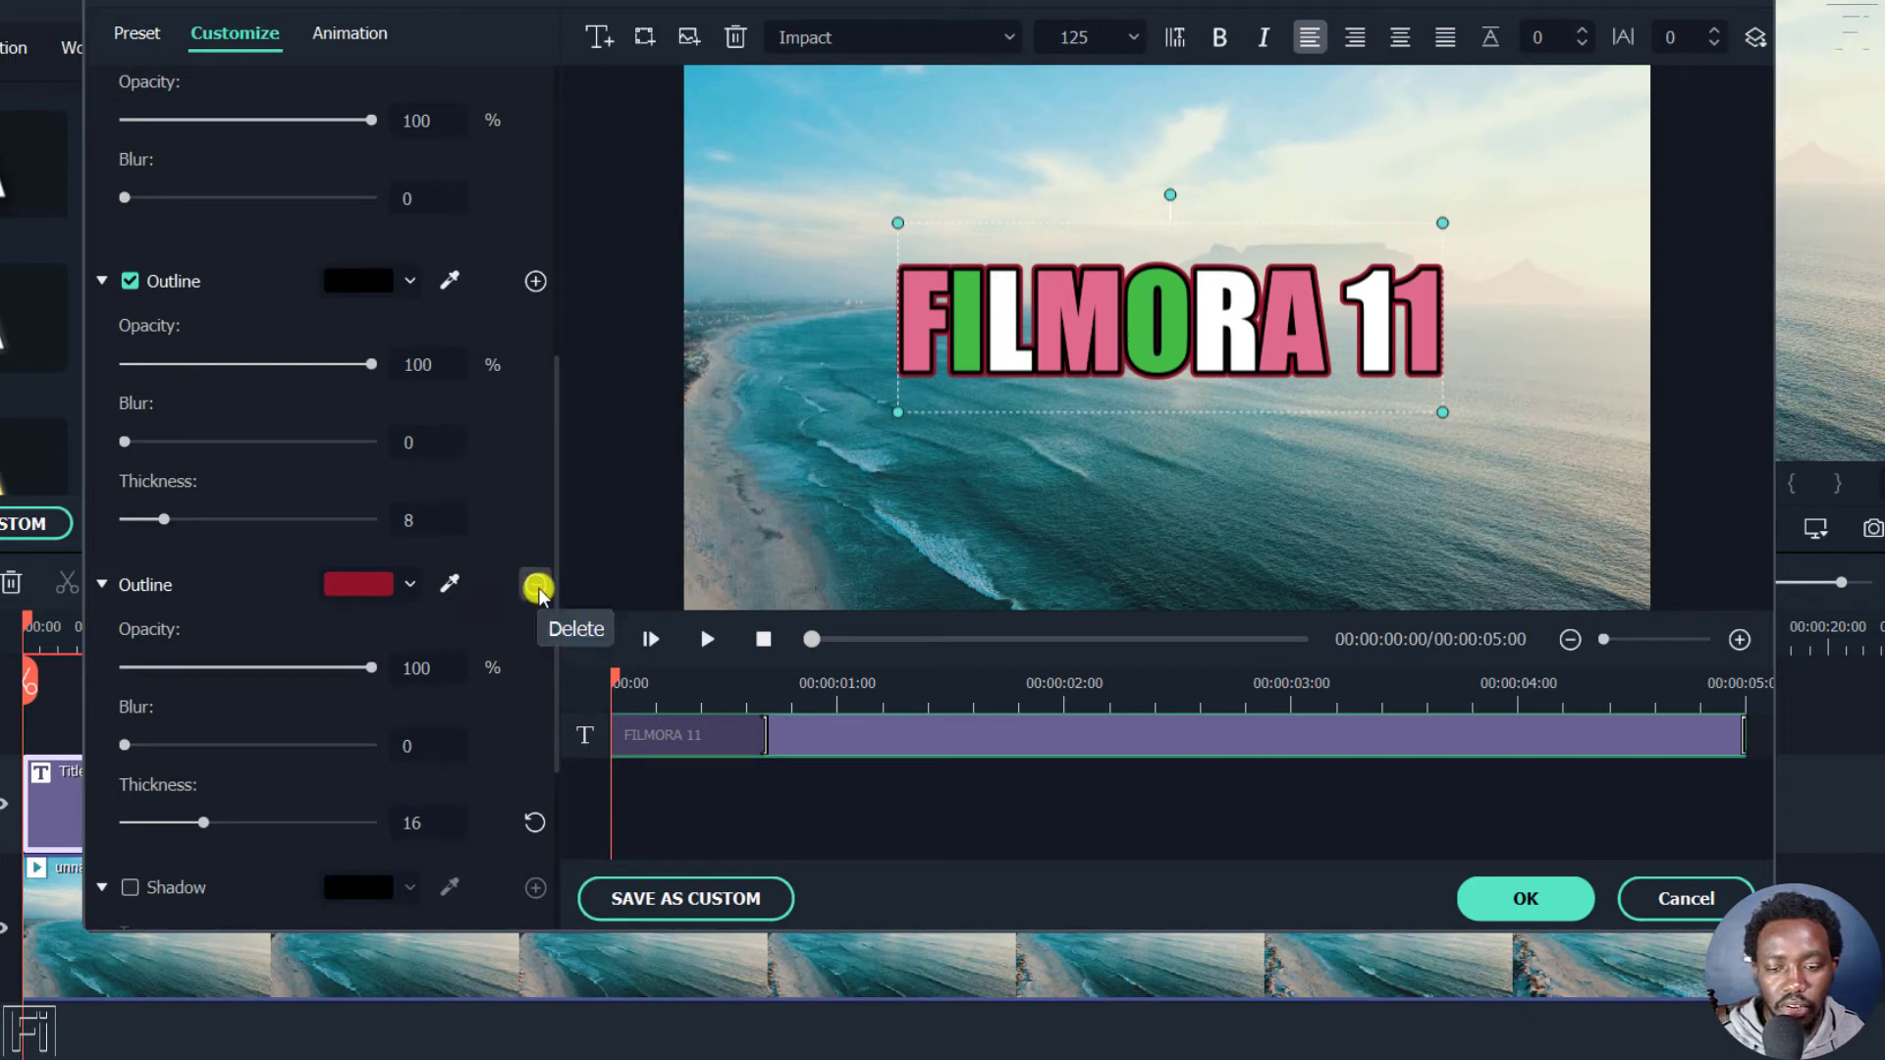
pyautogui.click(536, 587)
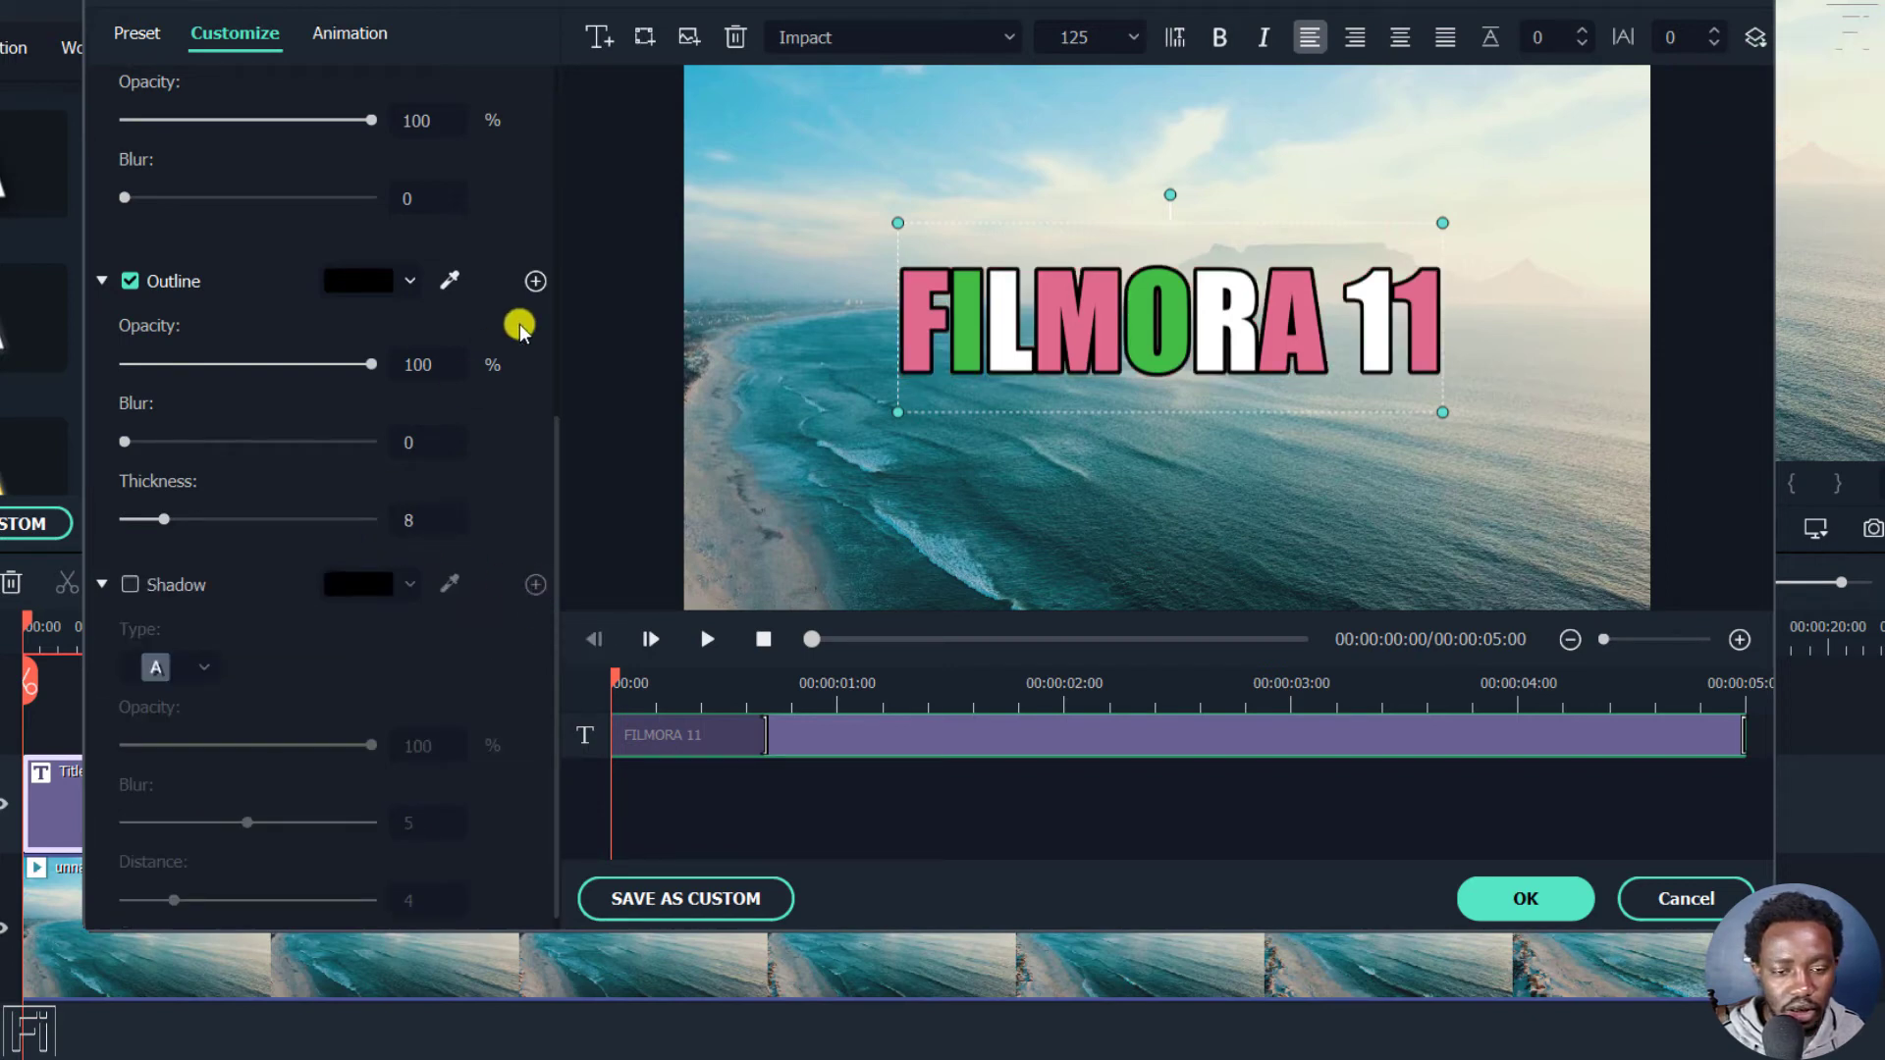
pyautogui.click(535, 282)
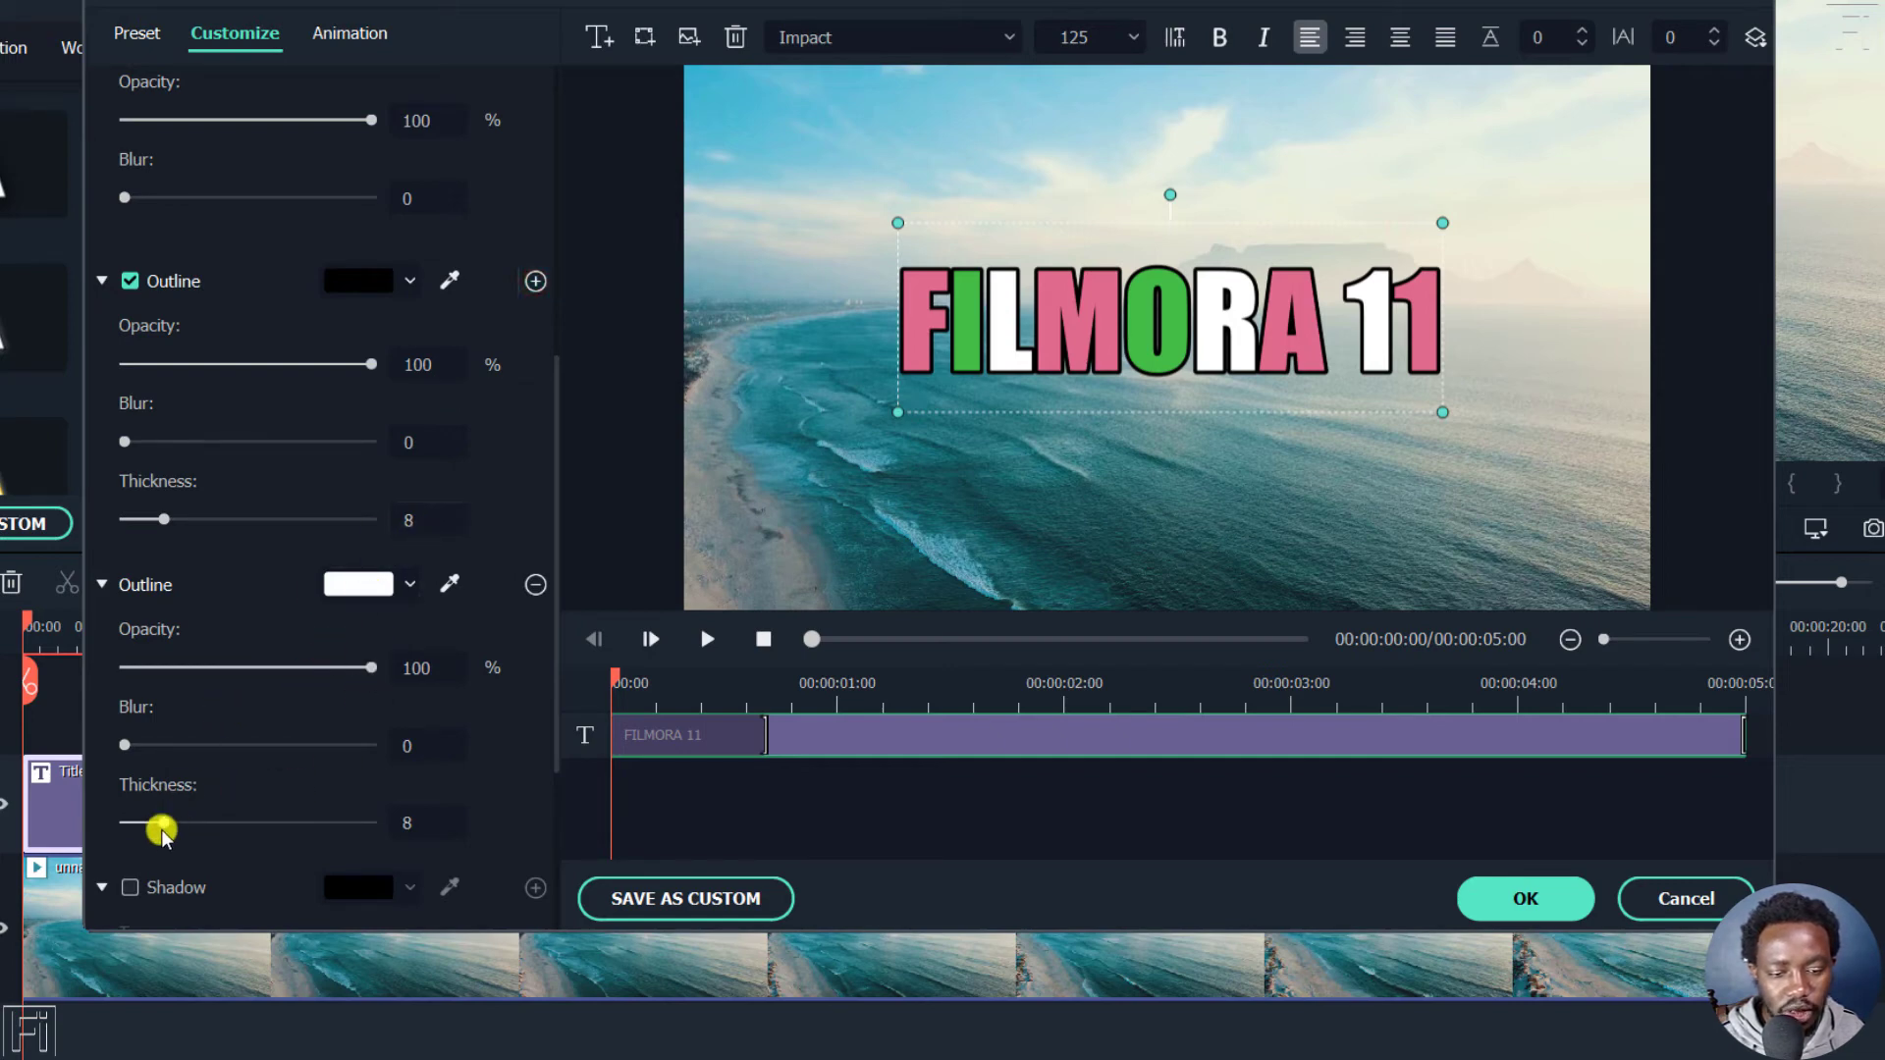
pyautogui.moveTo(165, 825); pyautogui.dragTo(217, 823)
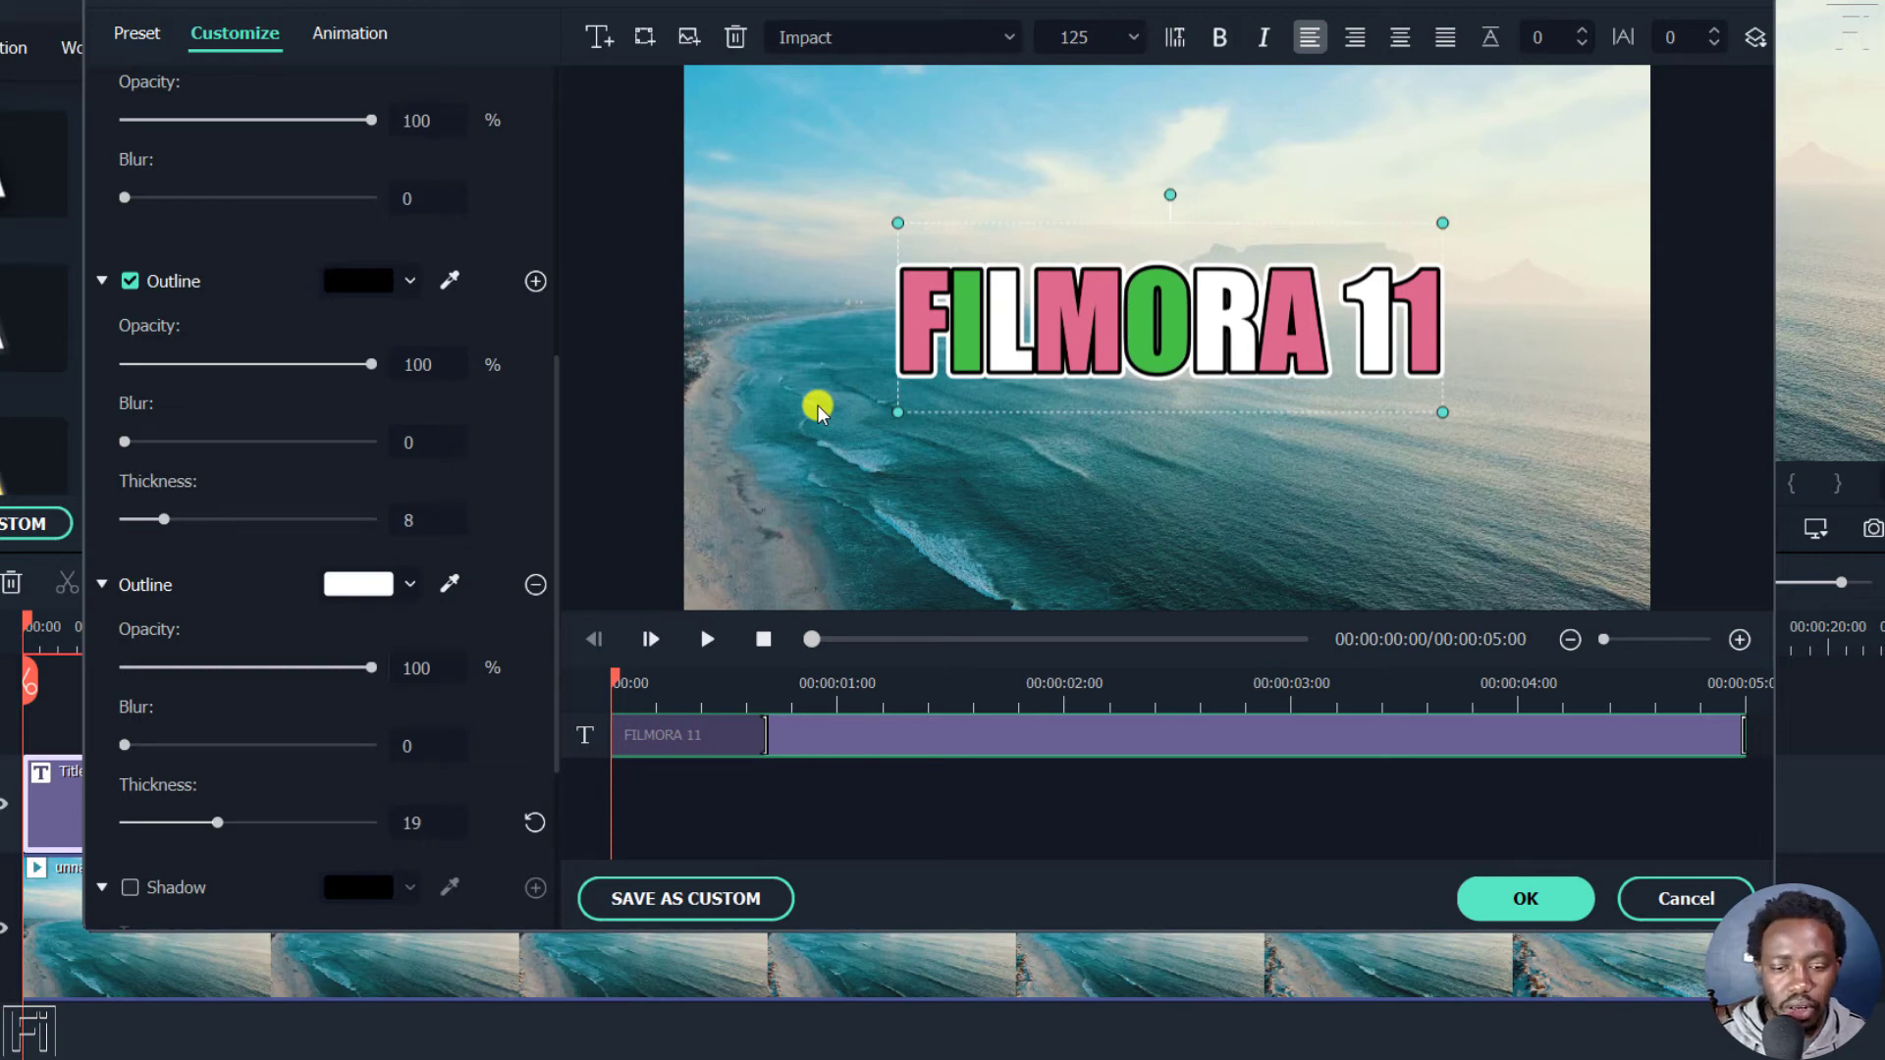
pyautogui.moveTo(557, 386); pyautogui.dragTo(554, 449)
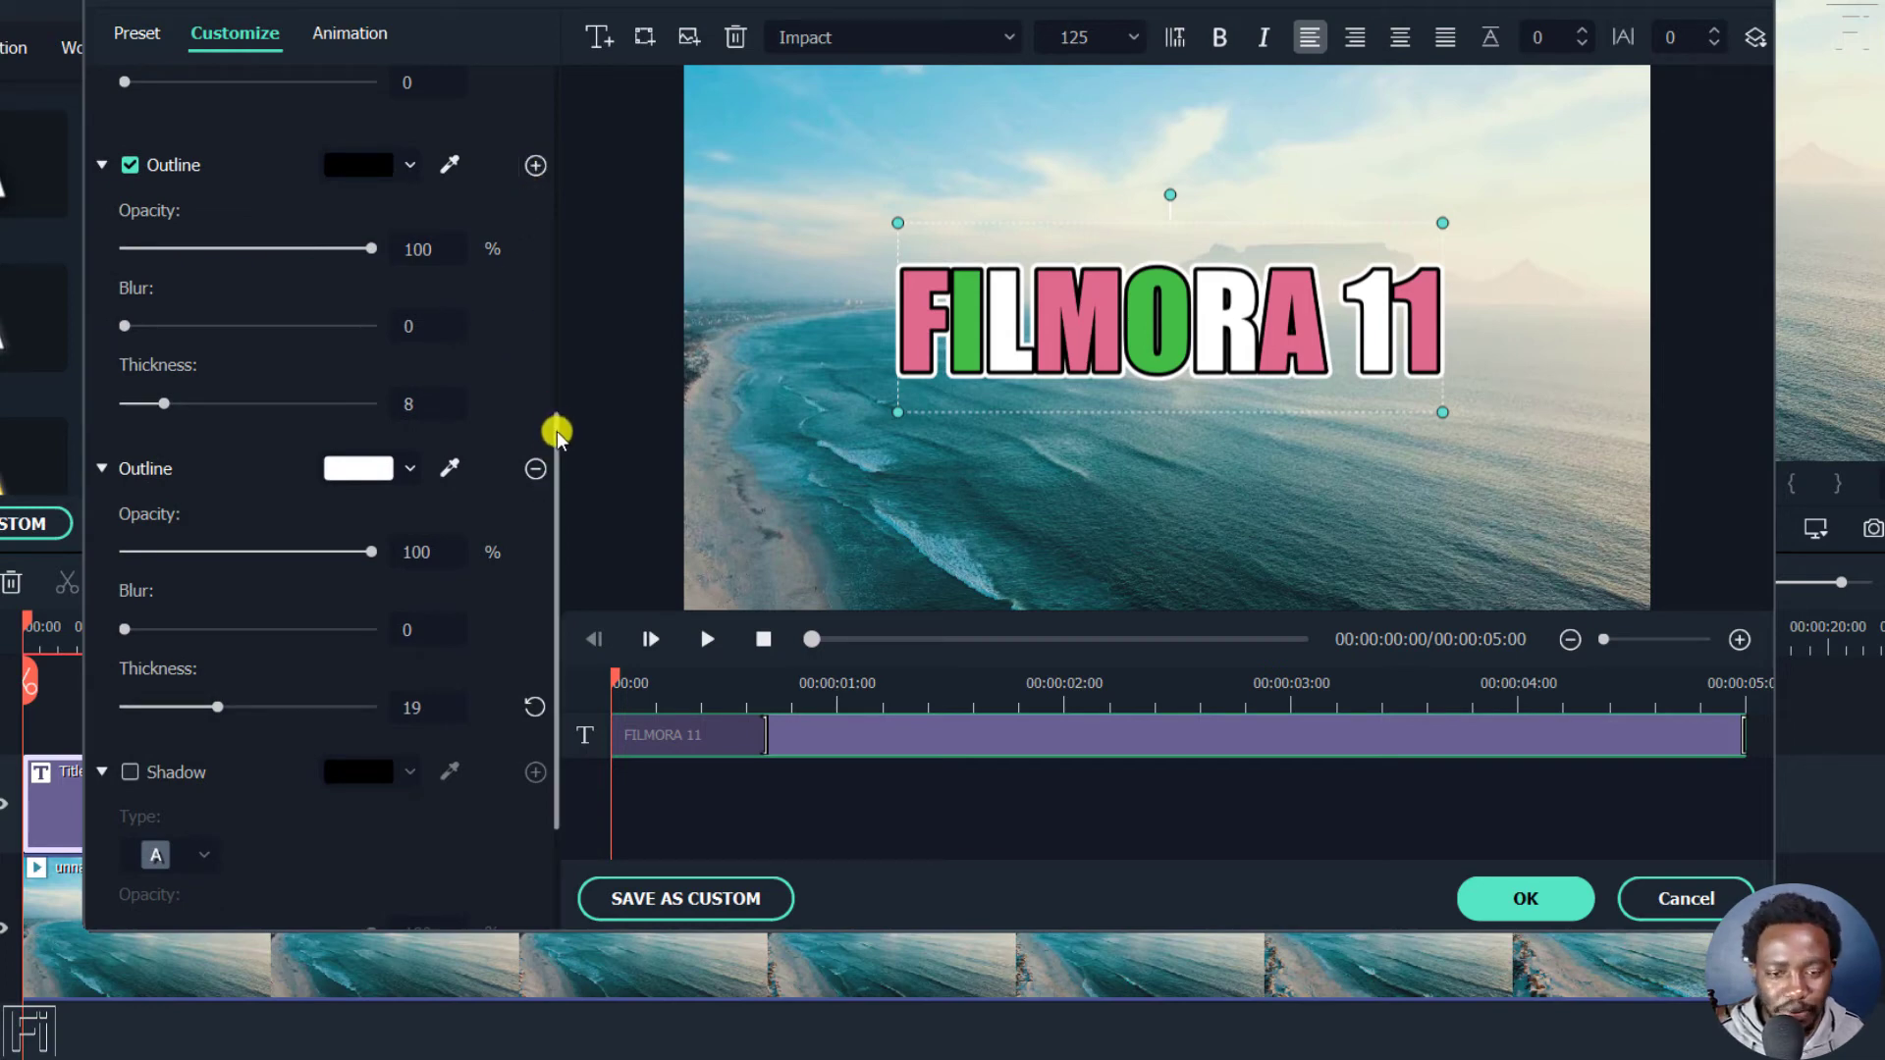
pyautogui.moveTo(556, 433); pyautogui.dragTo(539, 546)
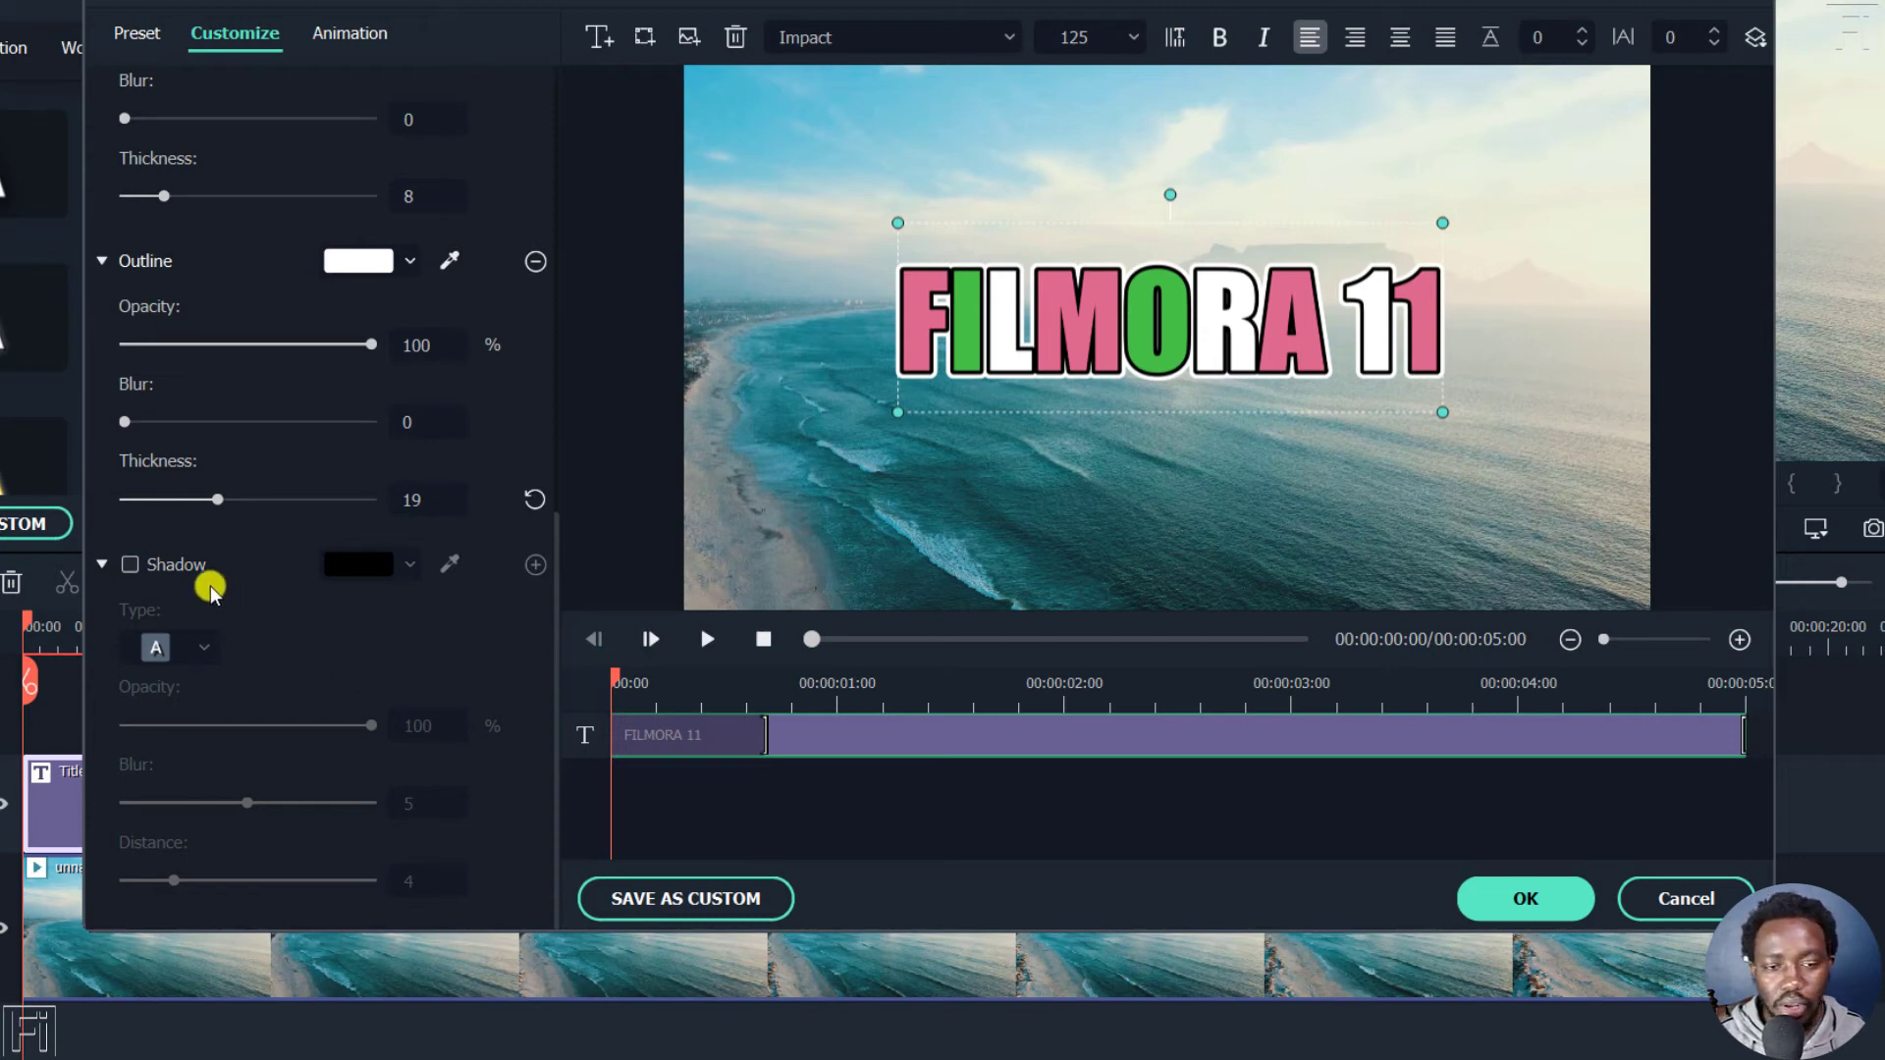
# Step: Enable a black drop shadow on the title with blur 5 and distance 6
pyautogui.click(131, 565)
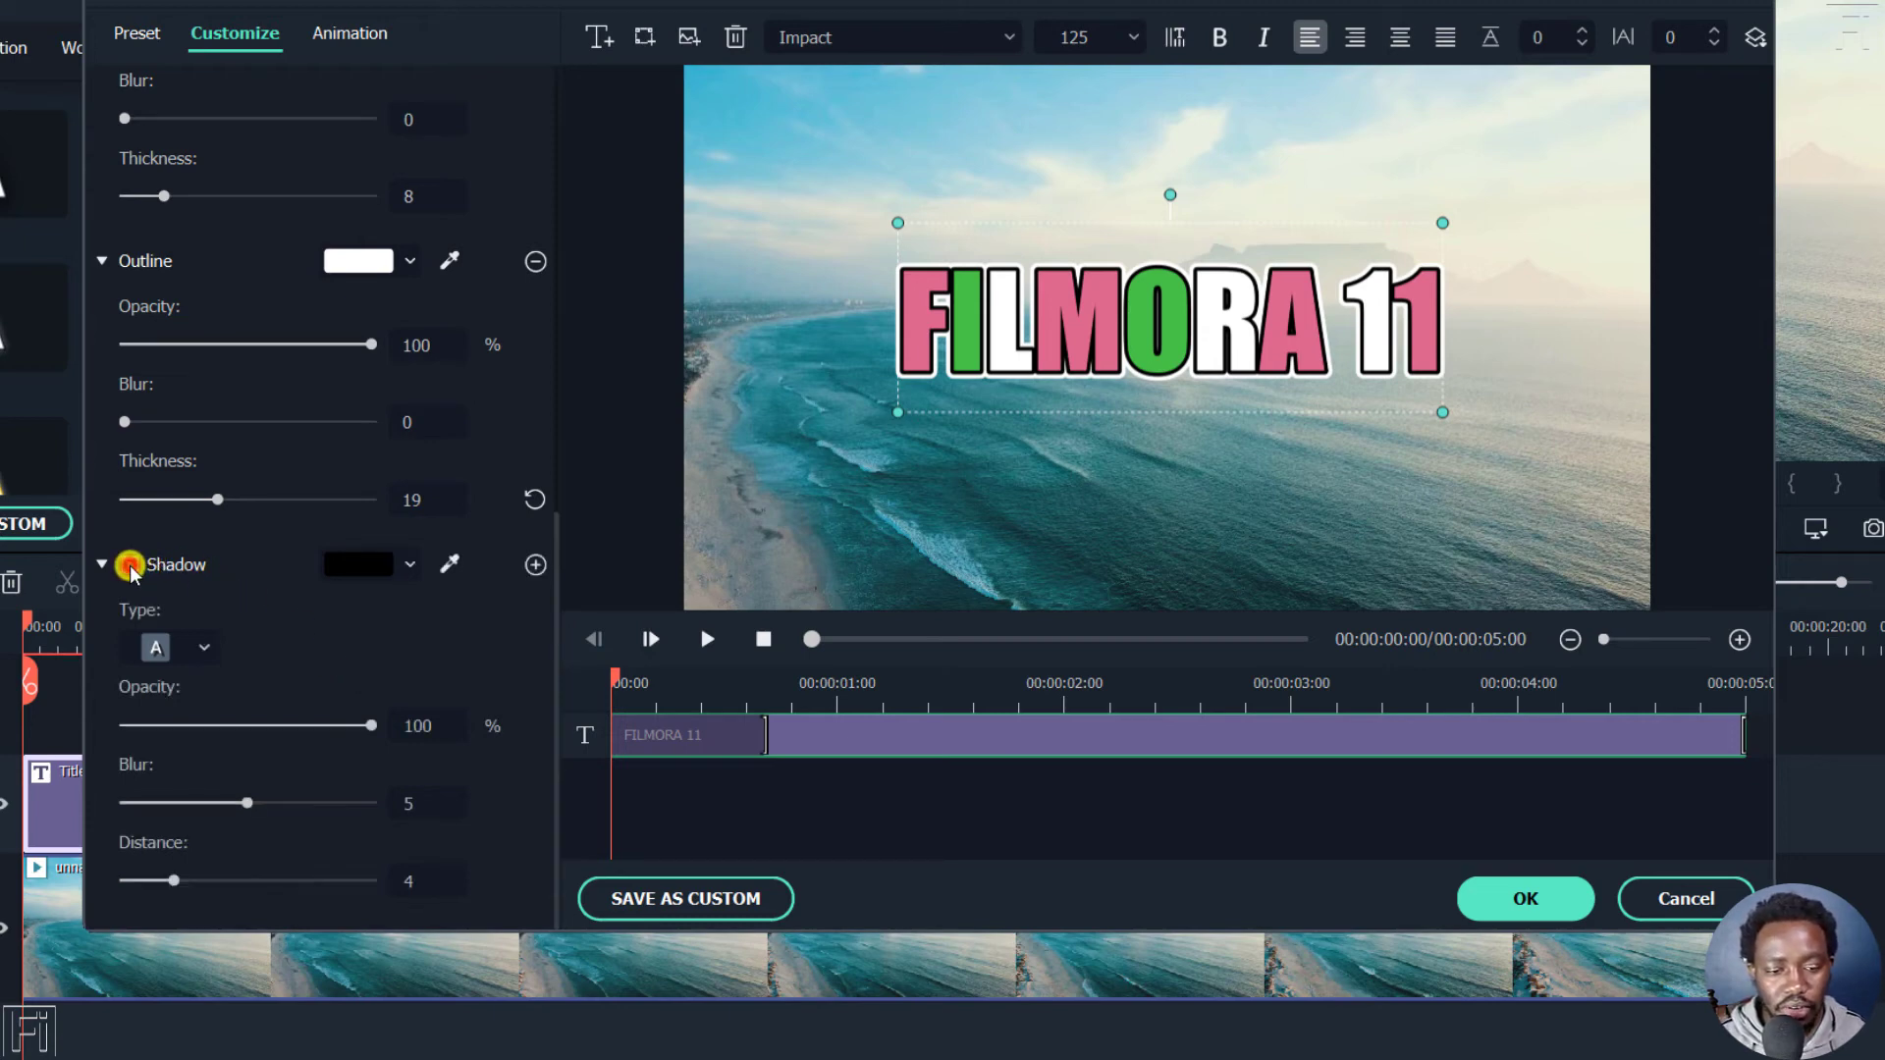
pyautogui.click(556, 574)
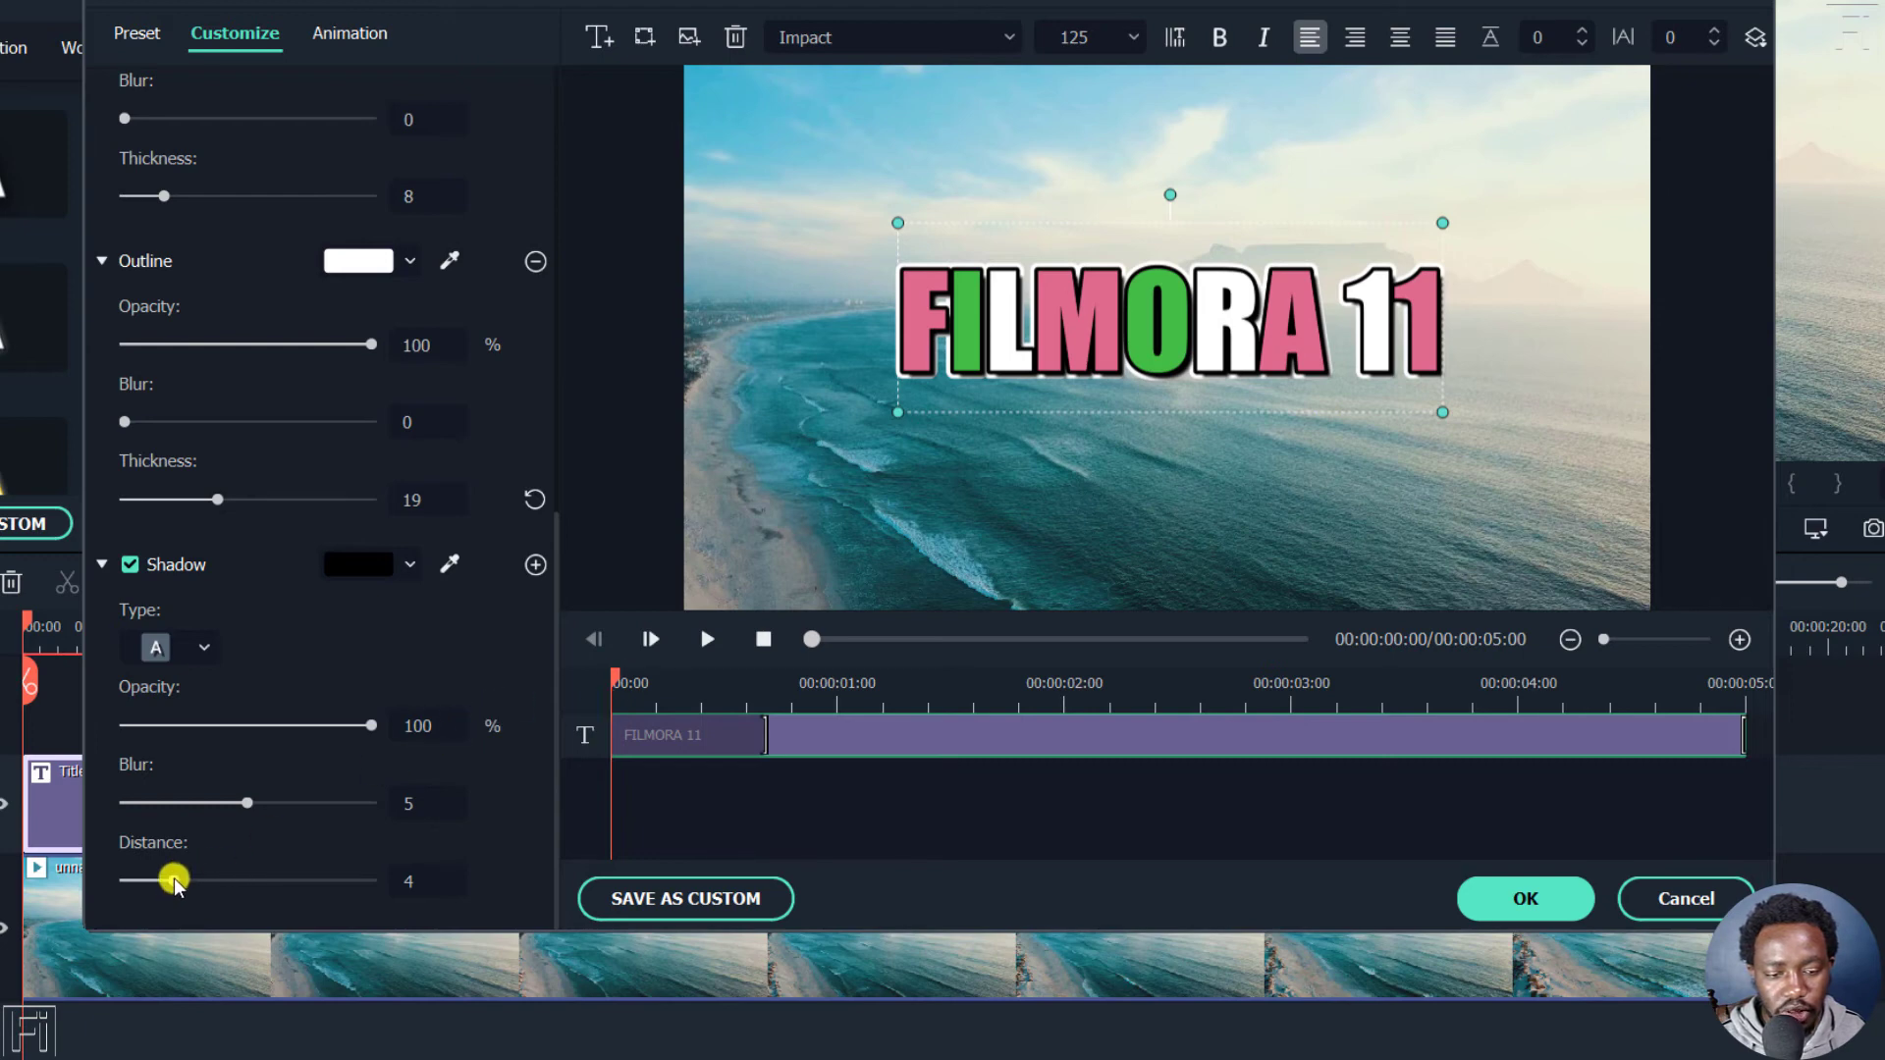
pyautogui.moveTo(171, 884); pyautogui.dragTo(214, 883)
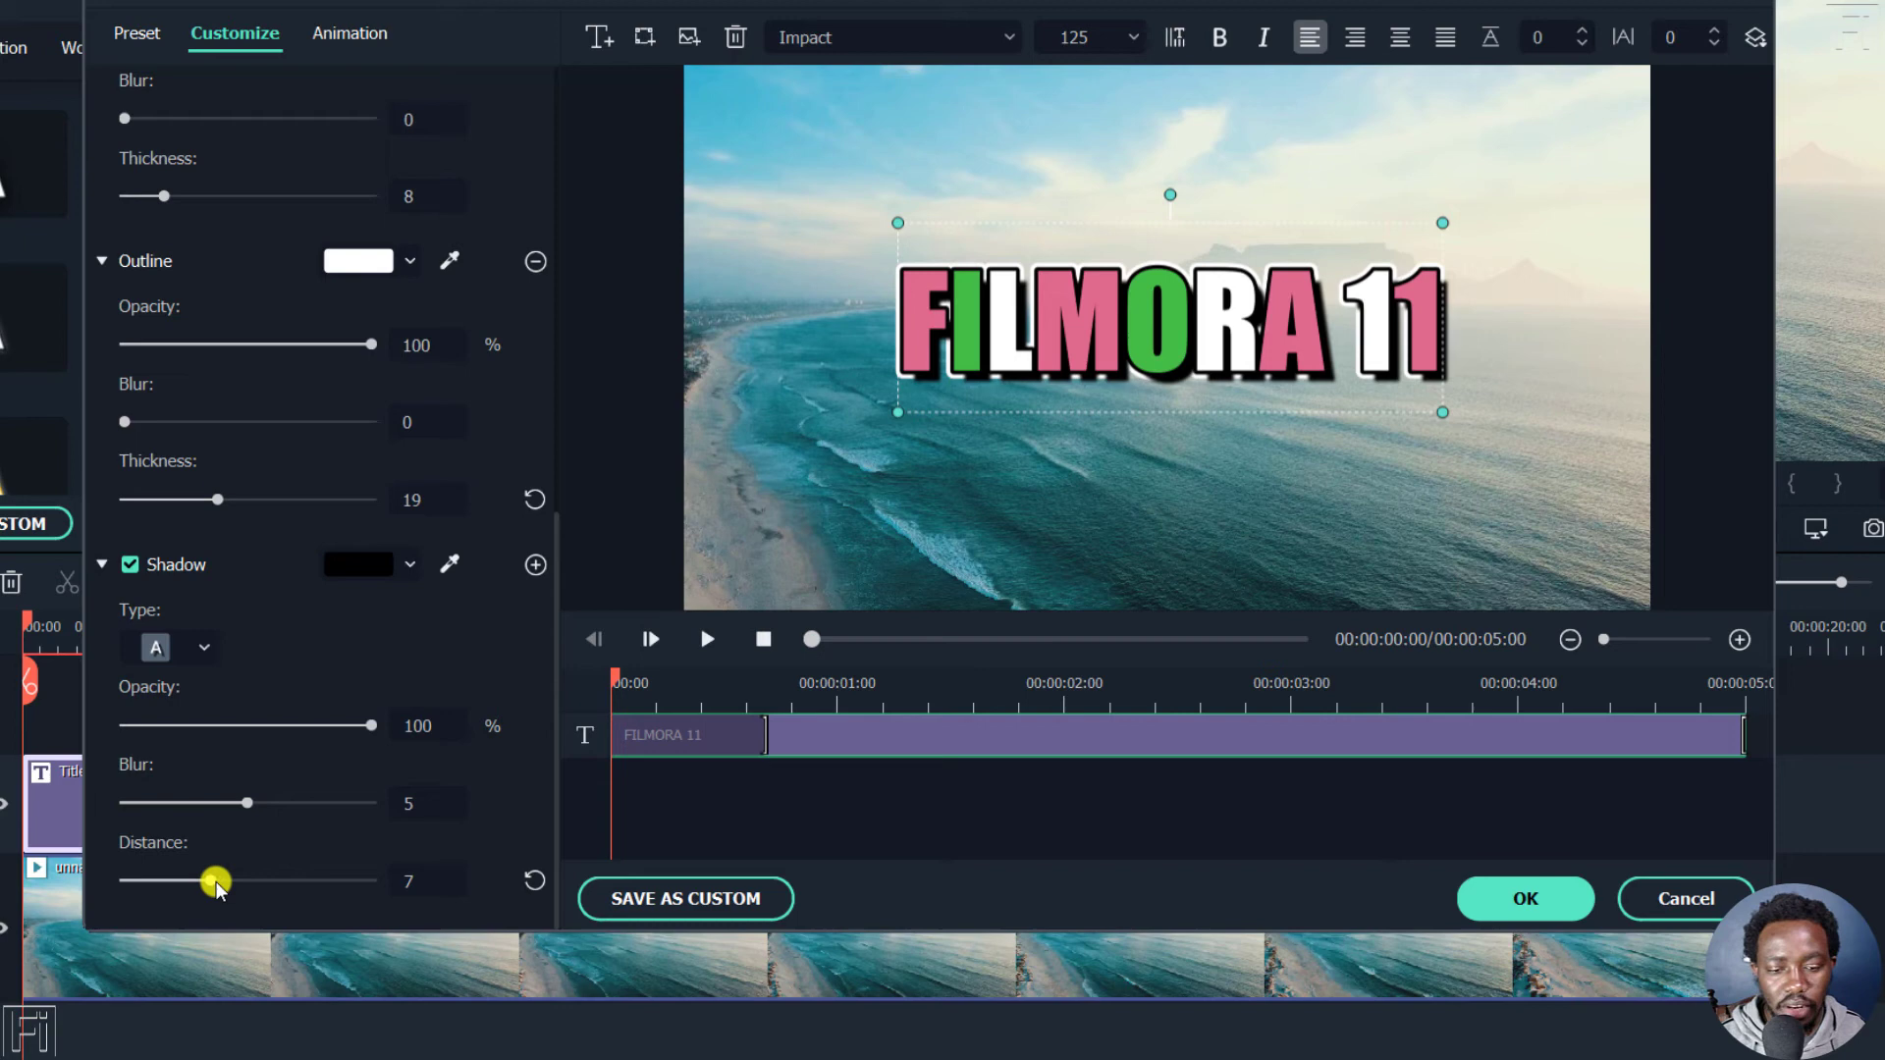
pyautogui.click(536, 881)
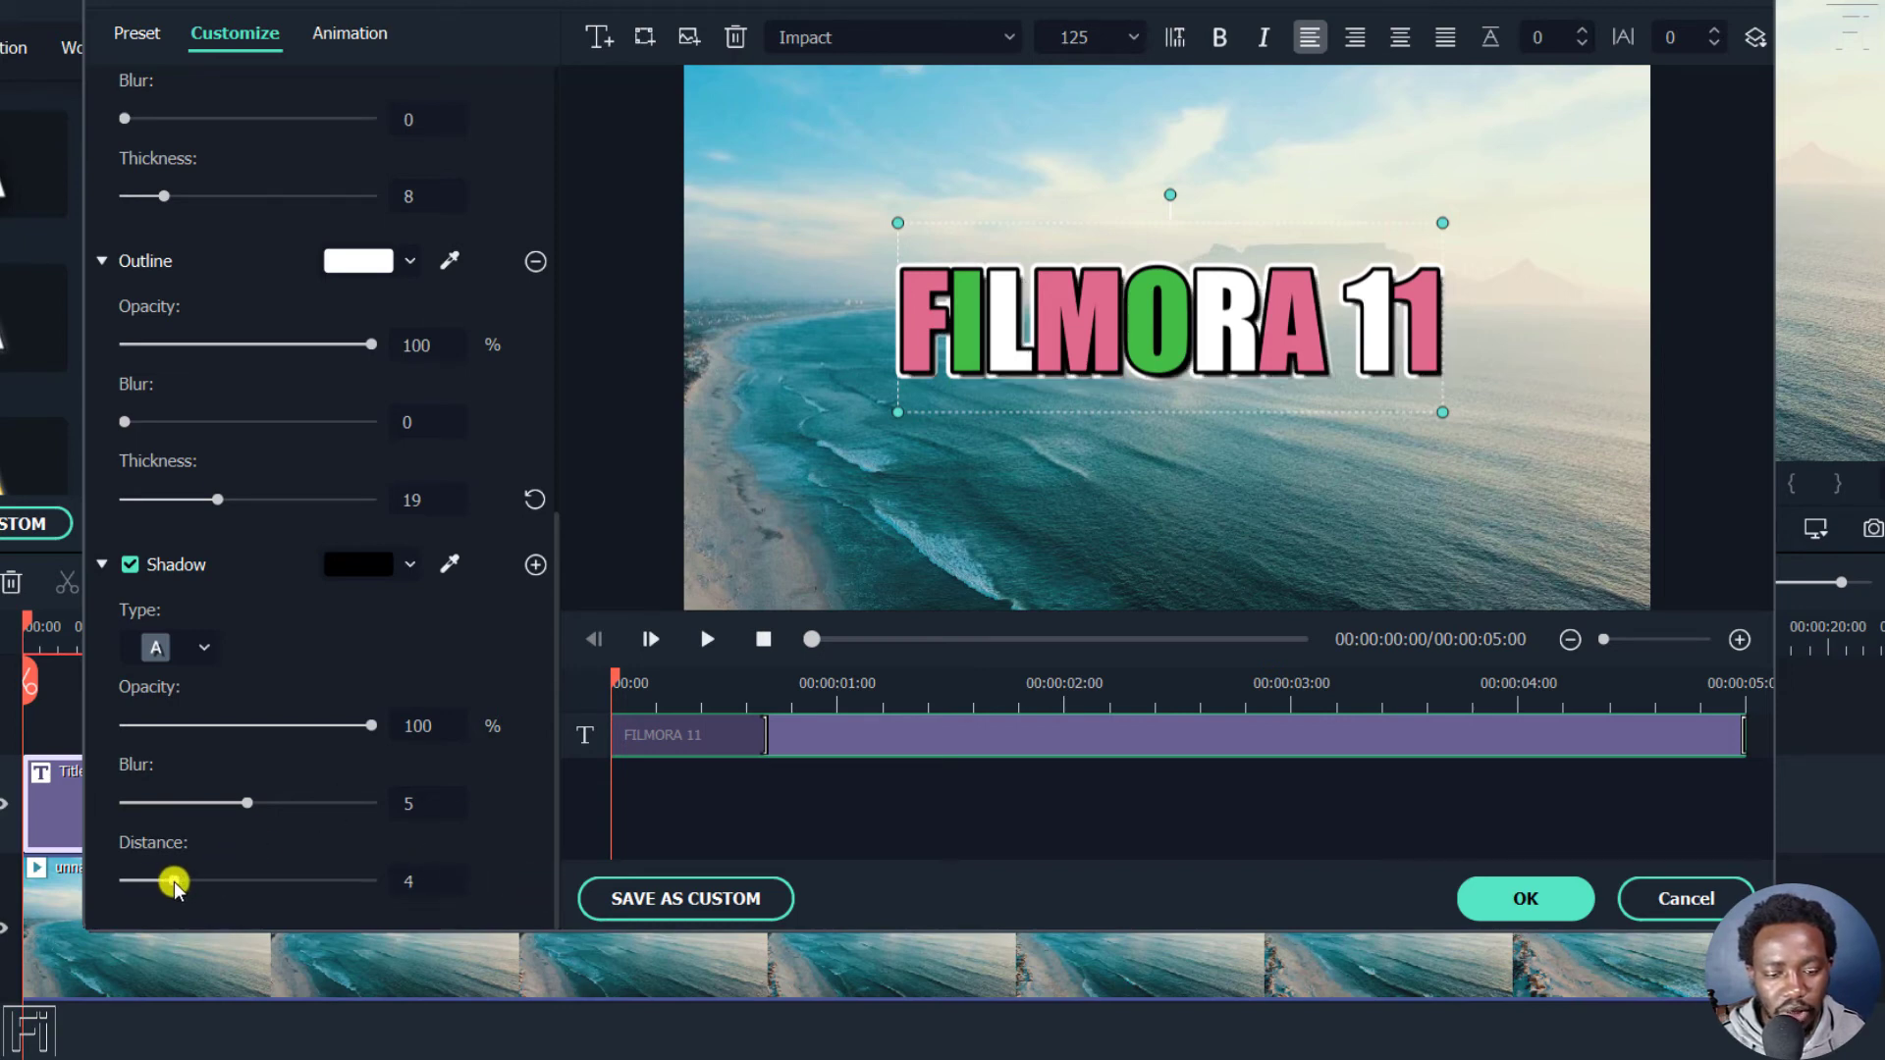
pyautogui.moveTo(173, 885); pyautogui.dragTo(199, 885)
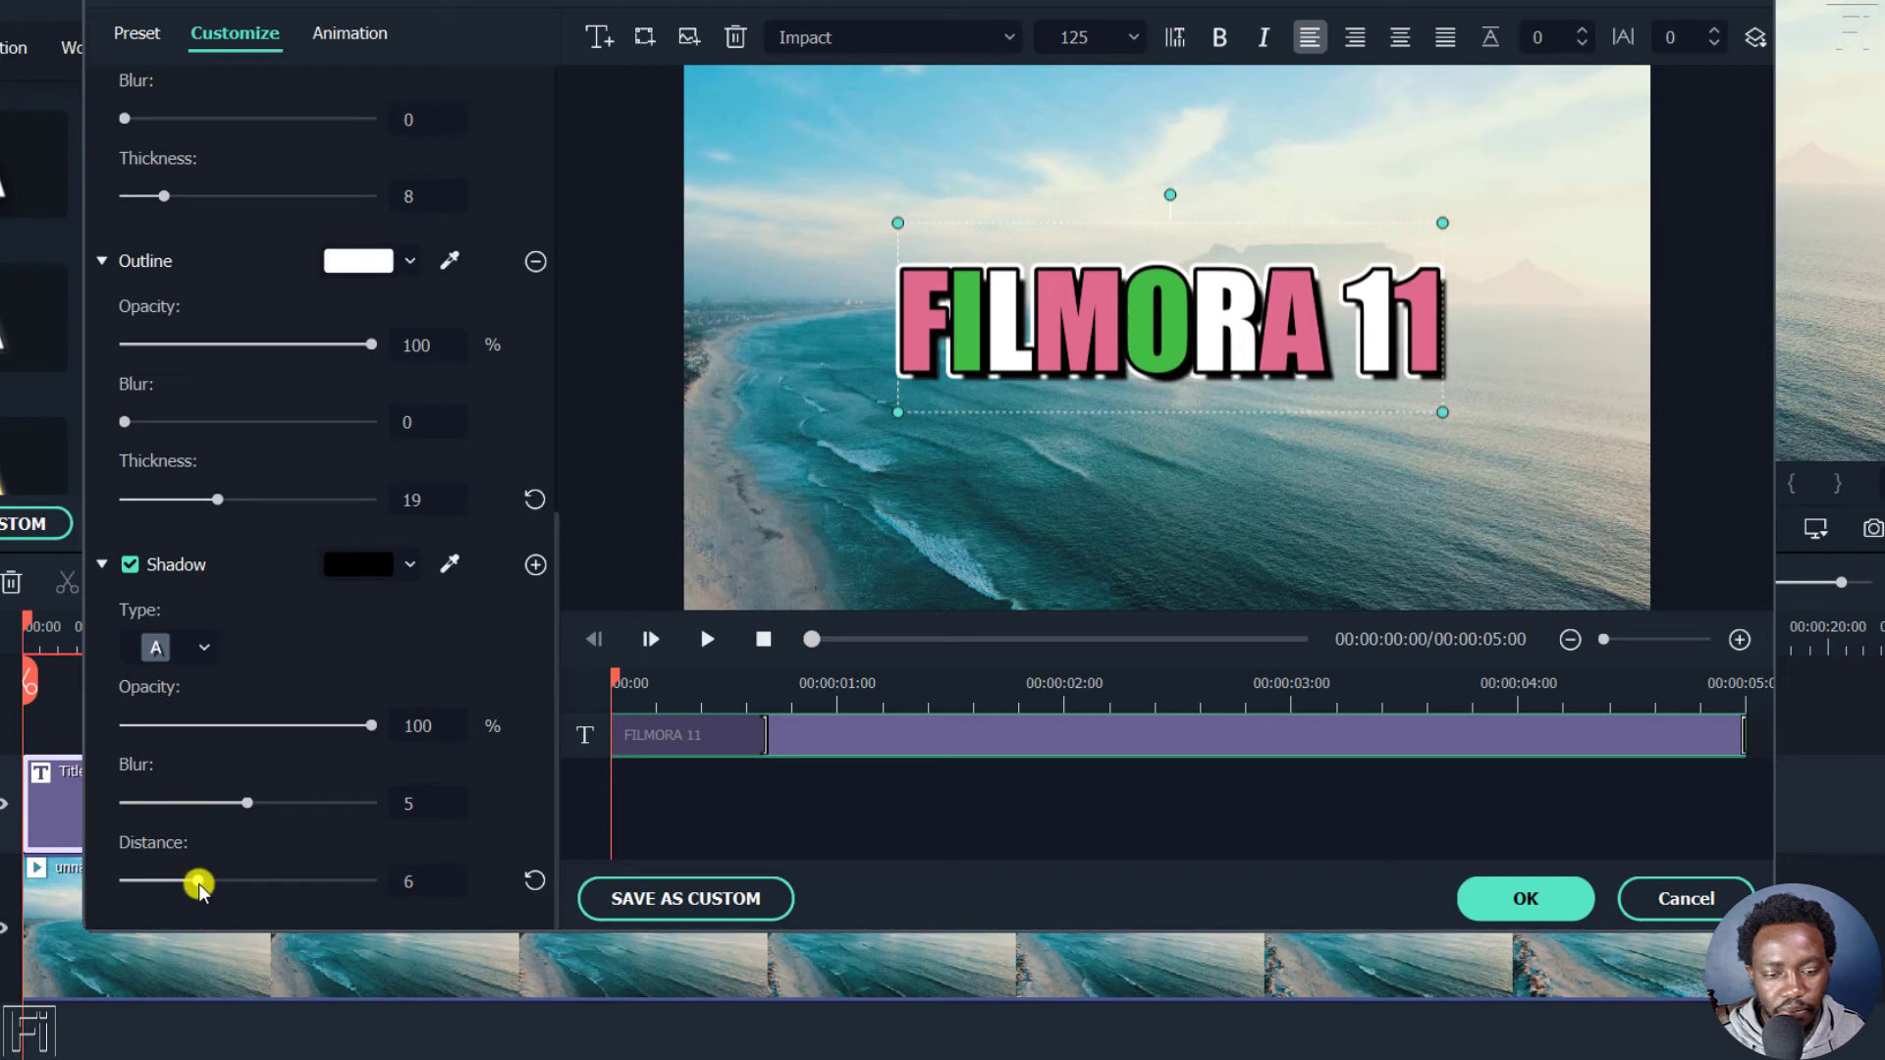
# Step: Add a second shadow, colour it pink, and set its distance to 9
pyautogui.click(536, 566)
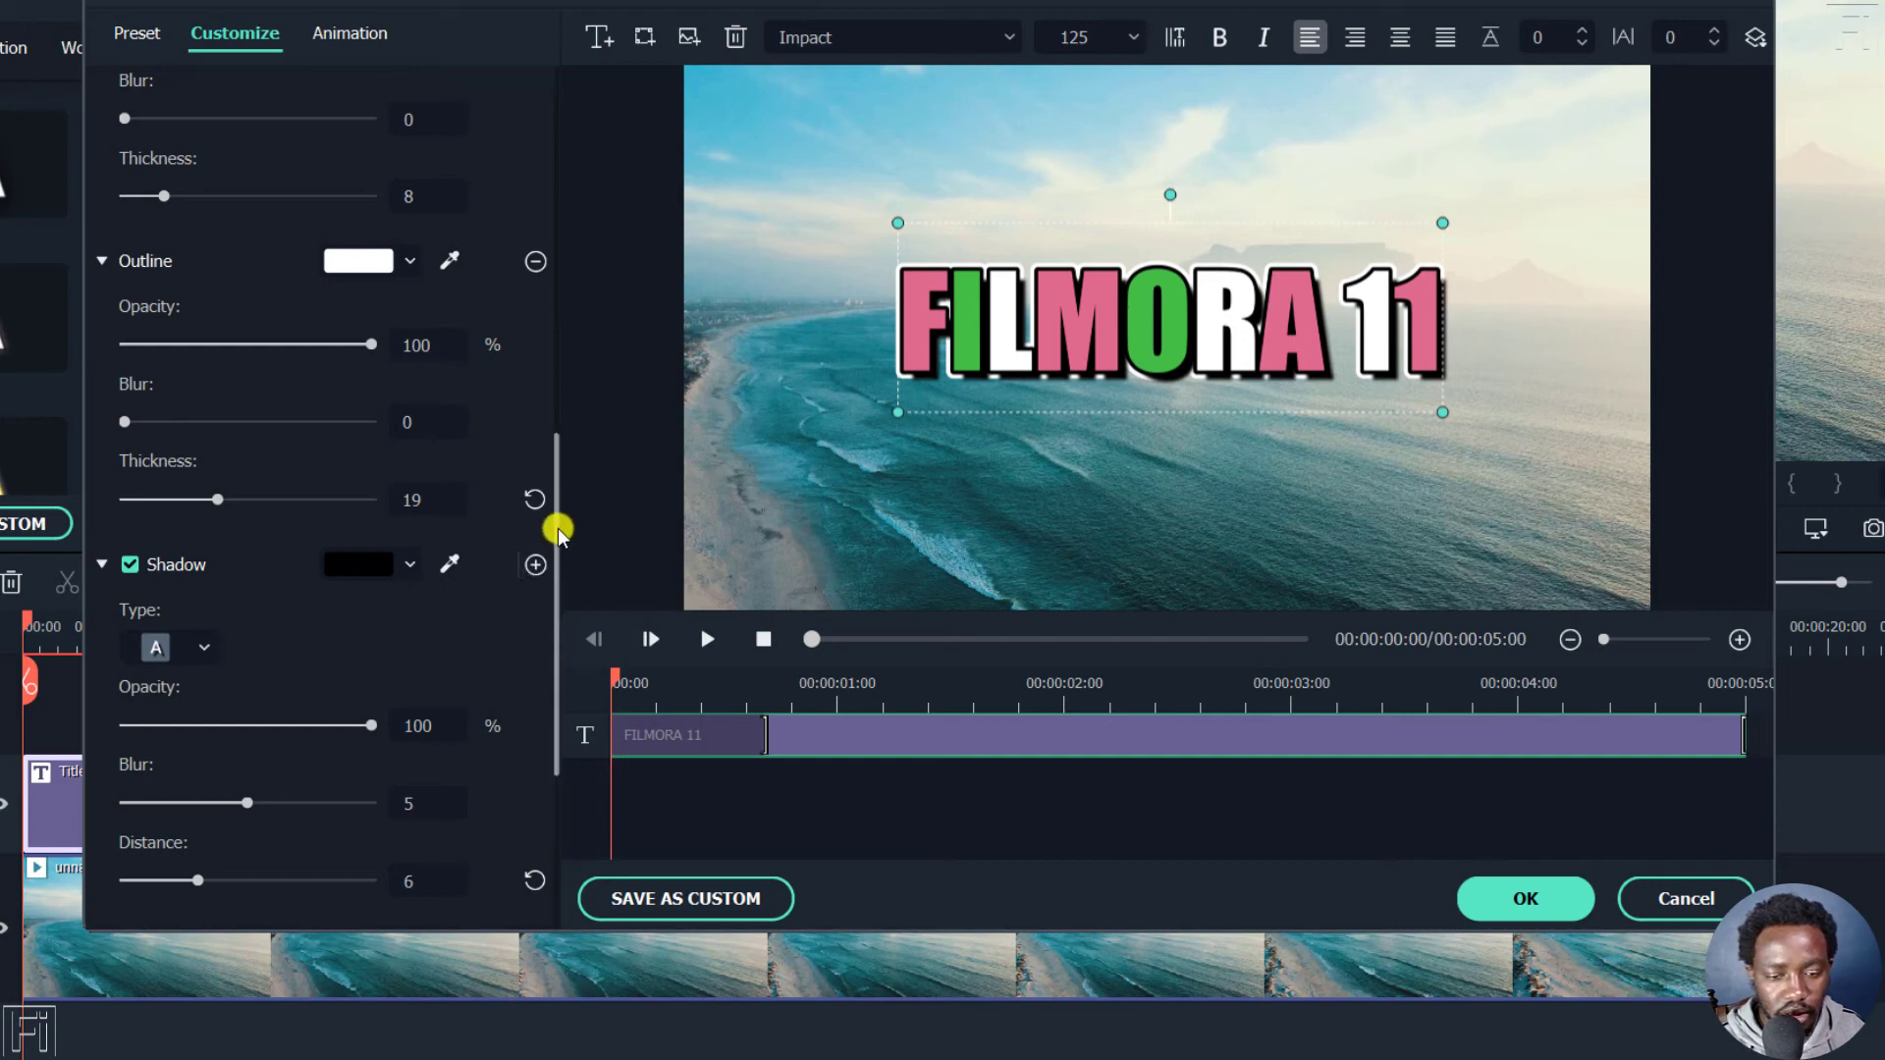
pyautogui.moveTo(556, 528); pyautogui.dragTo(555, 691)
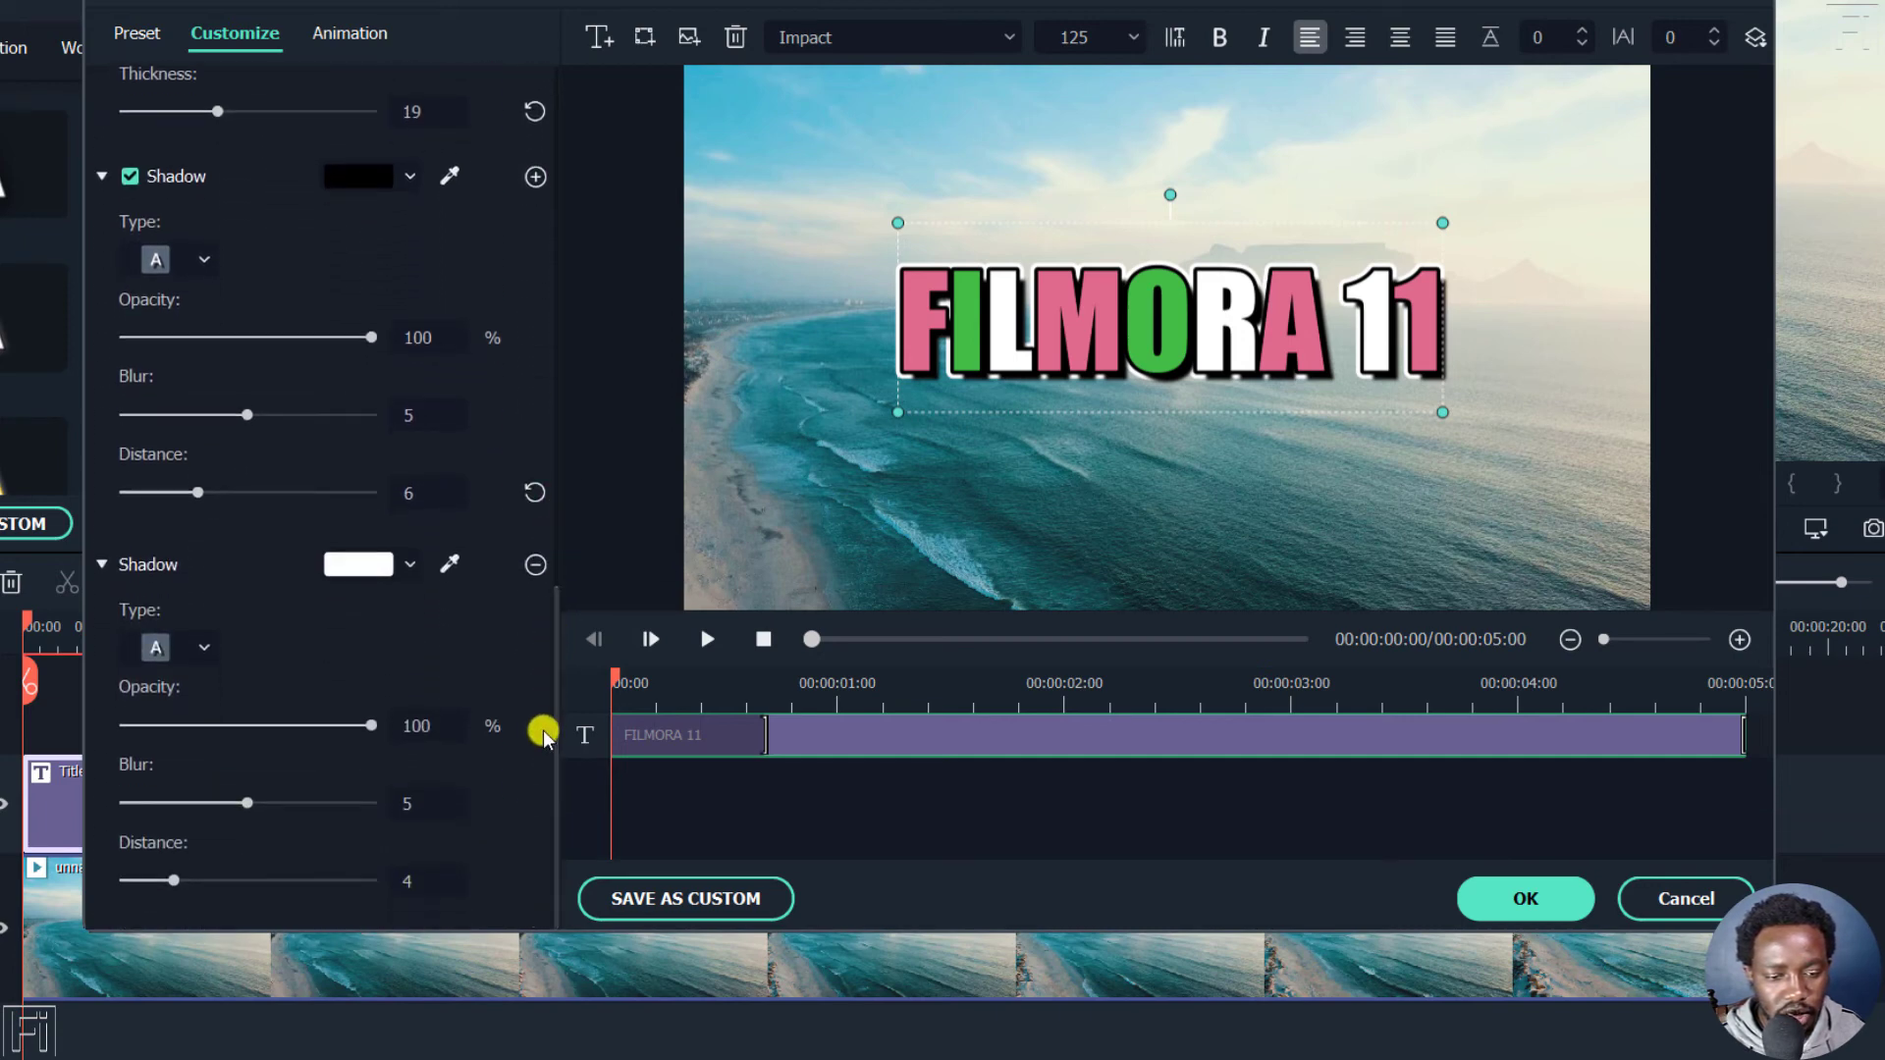
pyautogui.click(360, 562)
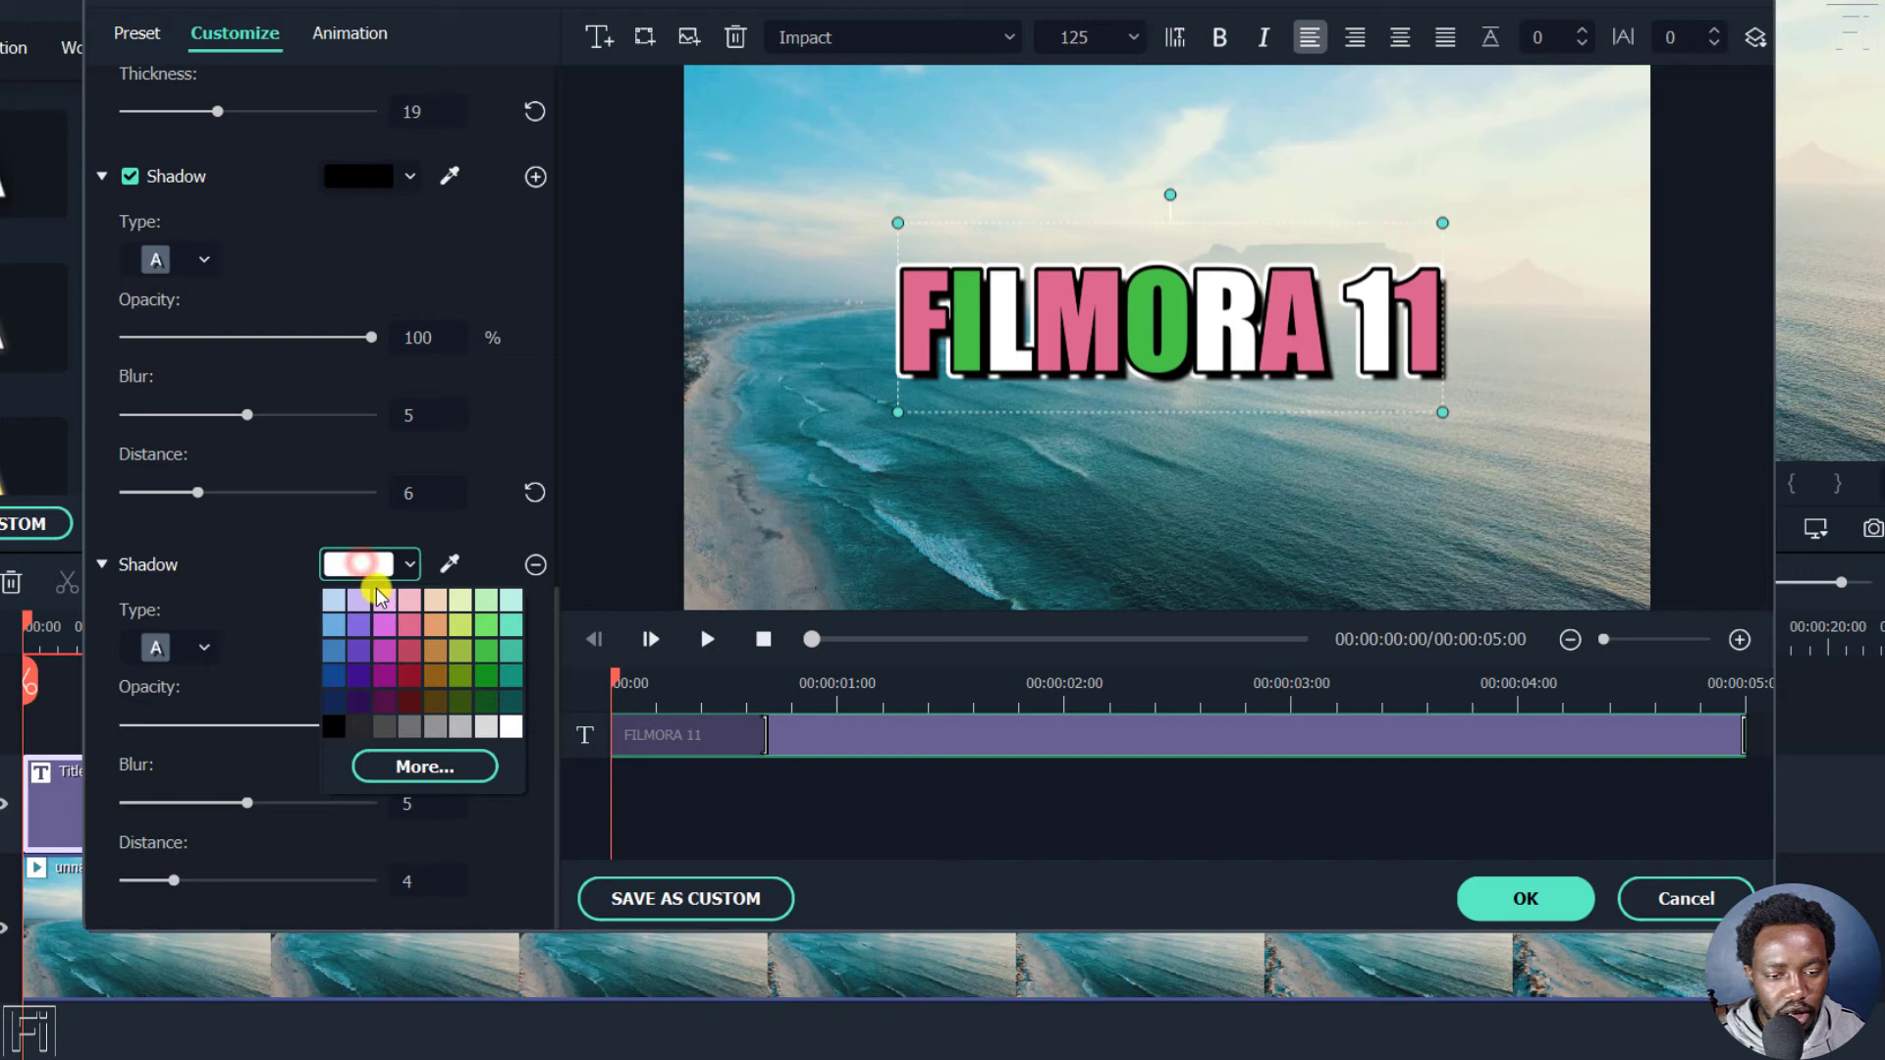
pyautogui.click(405, 625)
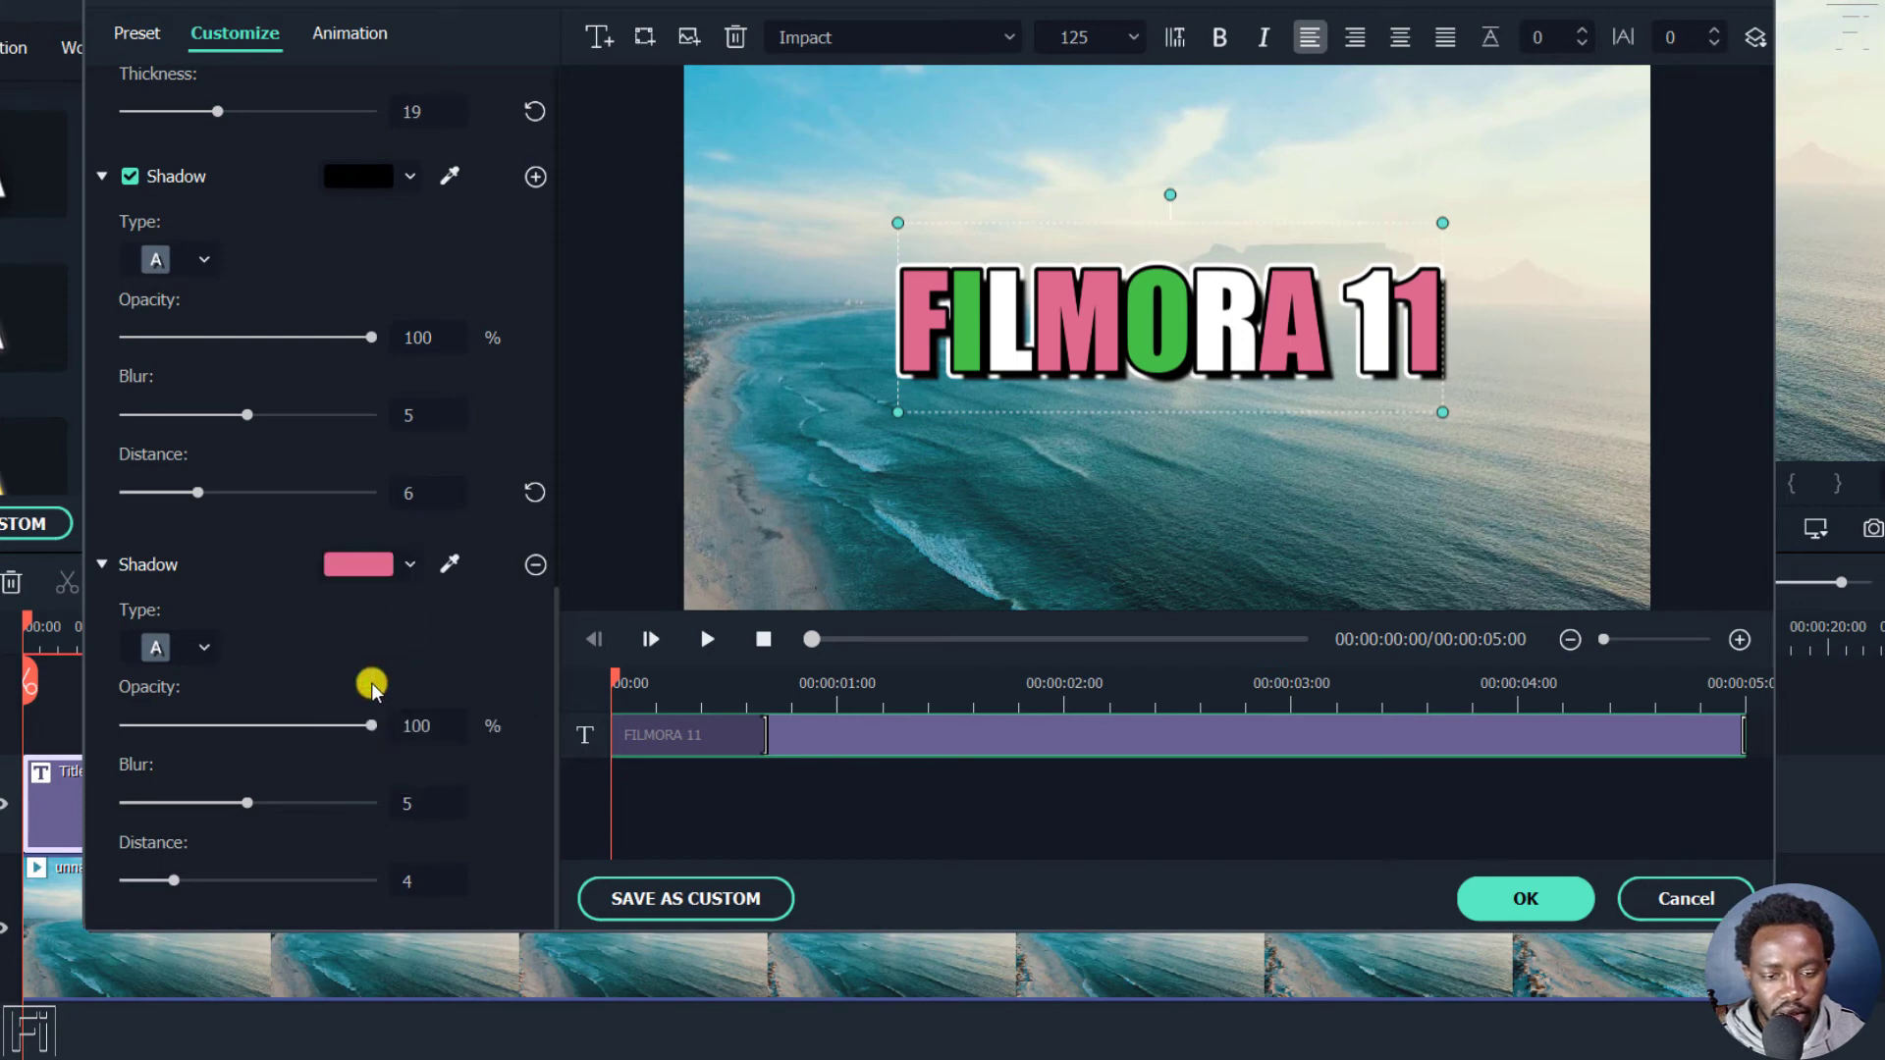
pyautogui.moveTo(172, 878); pyautogui.dragTo(234, 881)
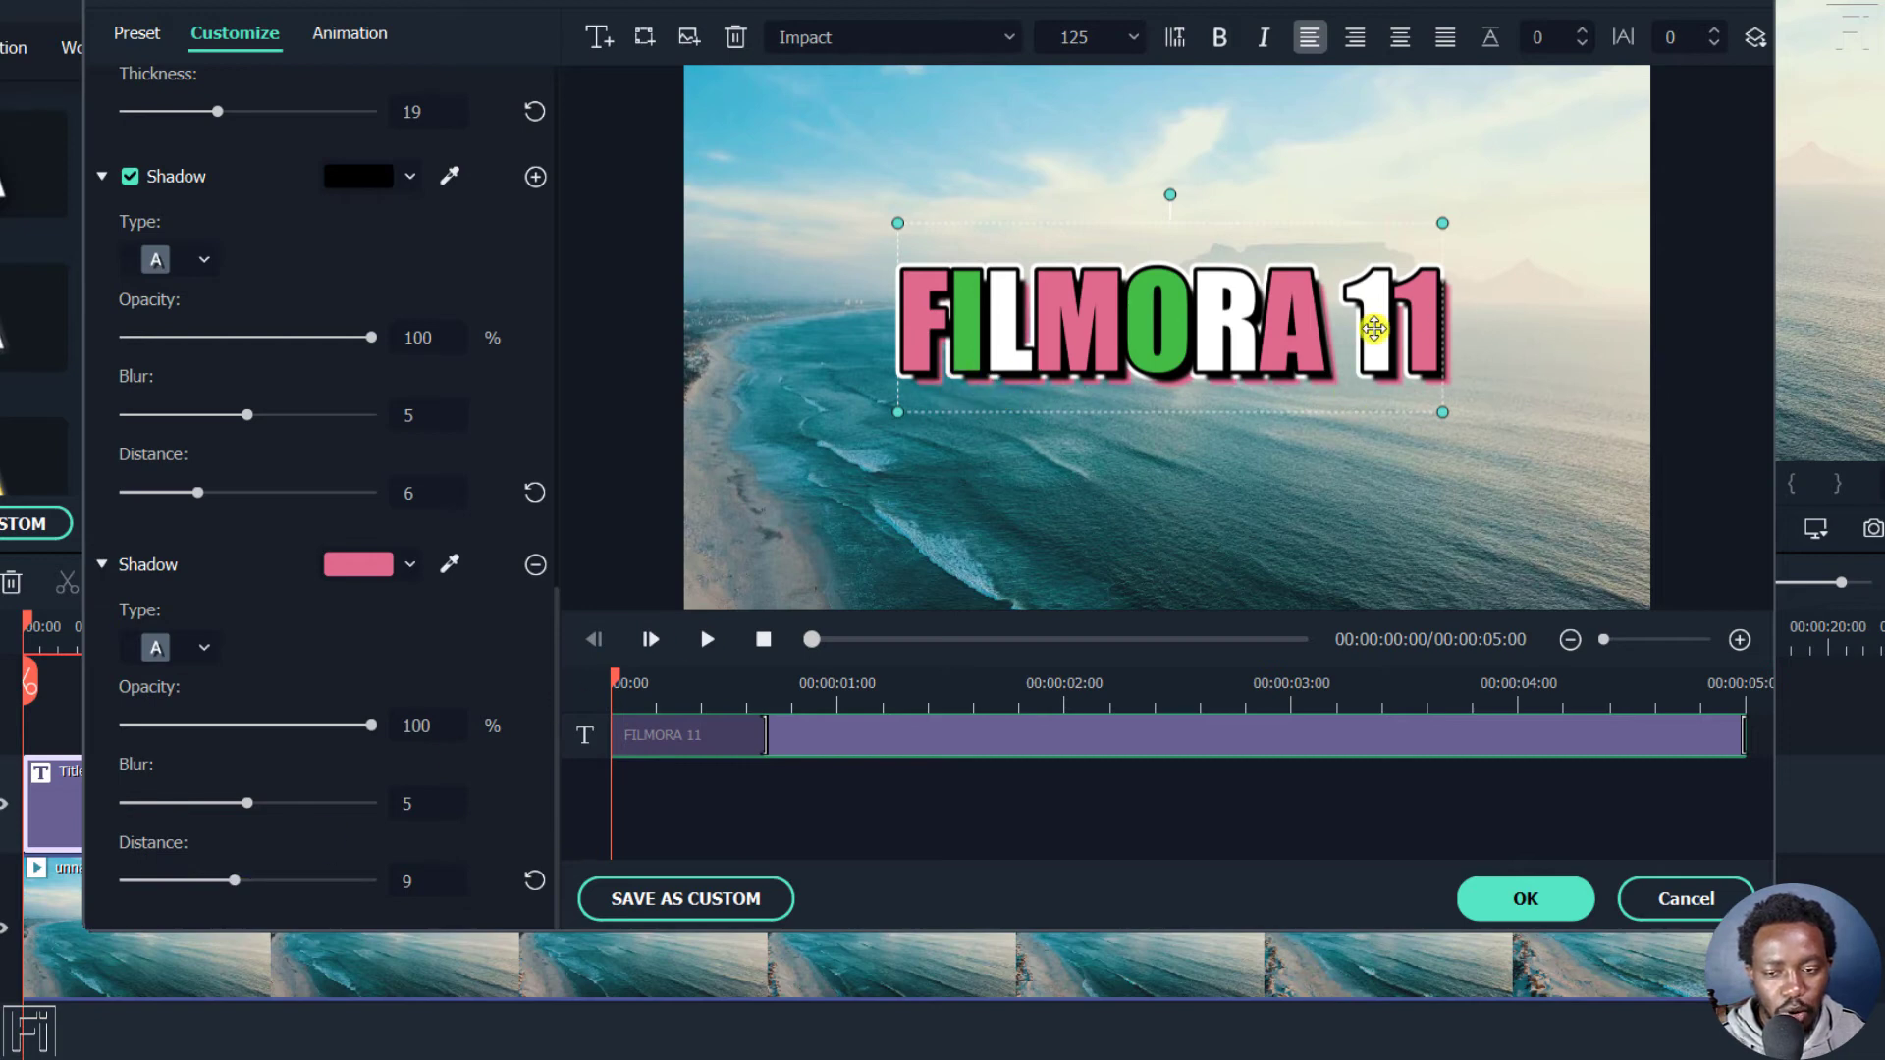
# Step: Change the title's font size from 125 to 200, then reselect the title
pyautogui.click(1134, 37)
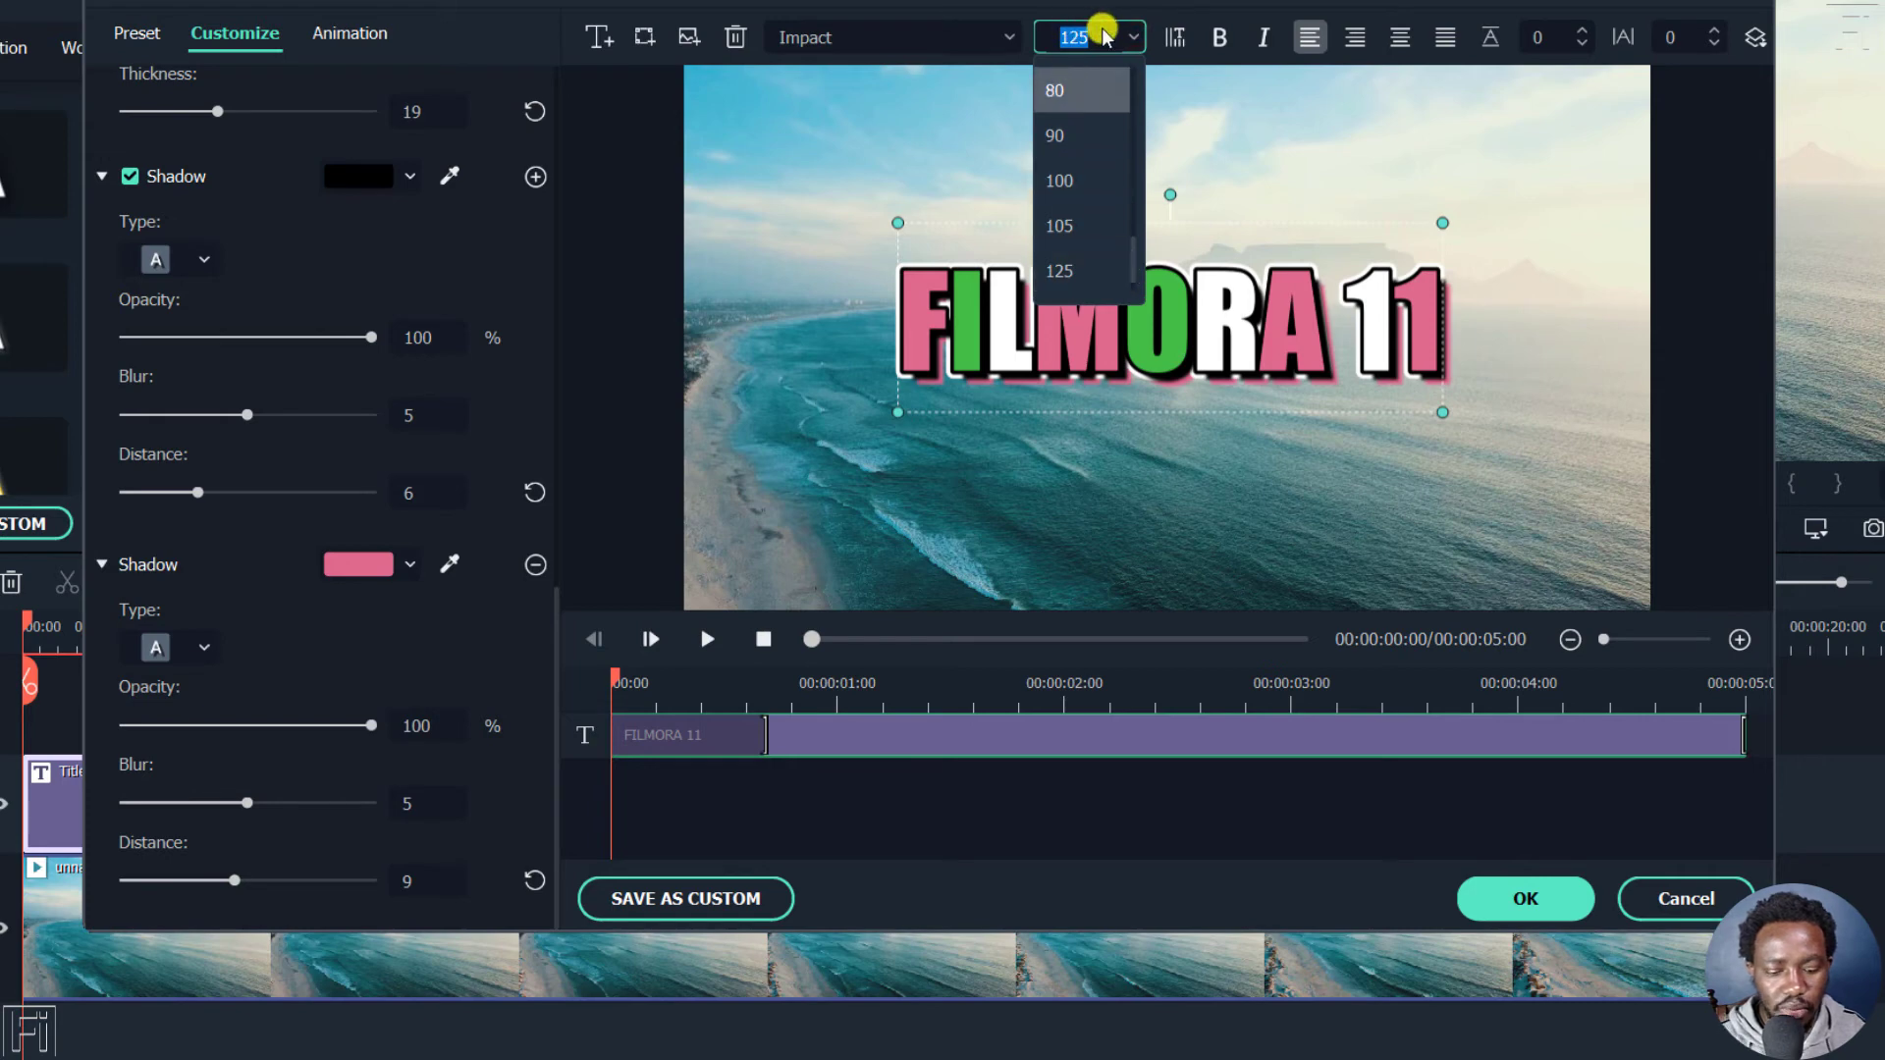
pyautogui.scroll(4, 1105, 36)
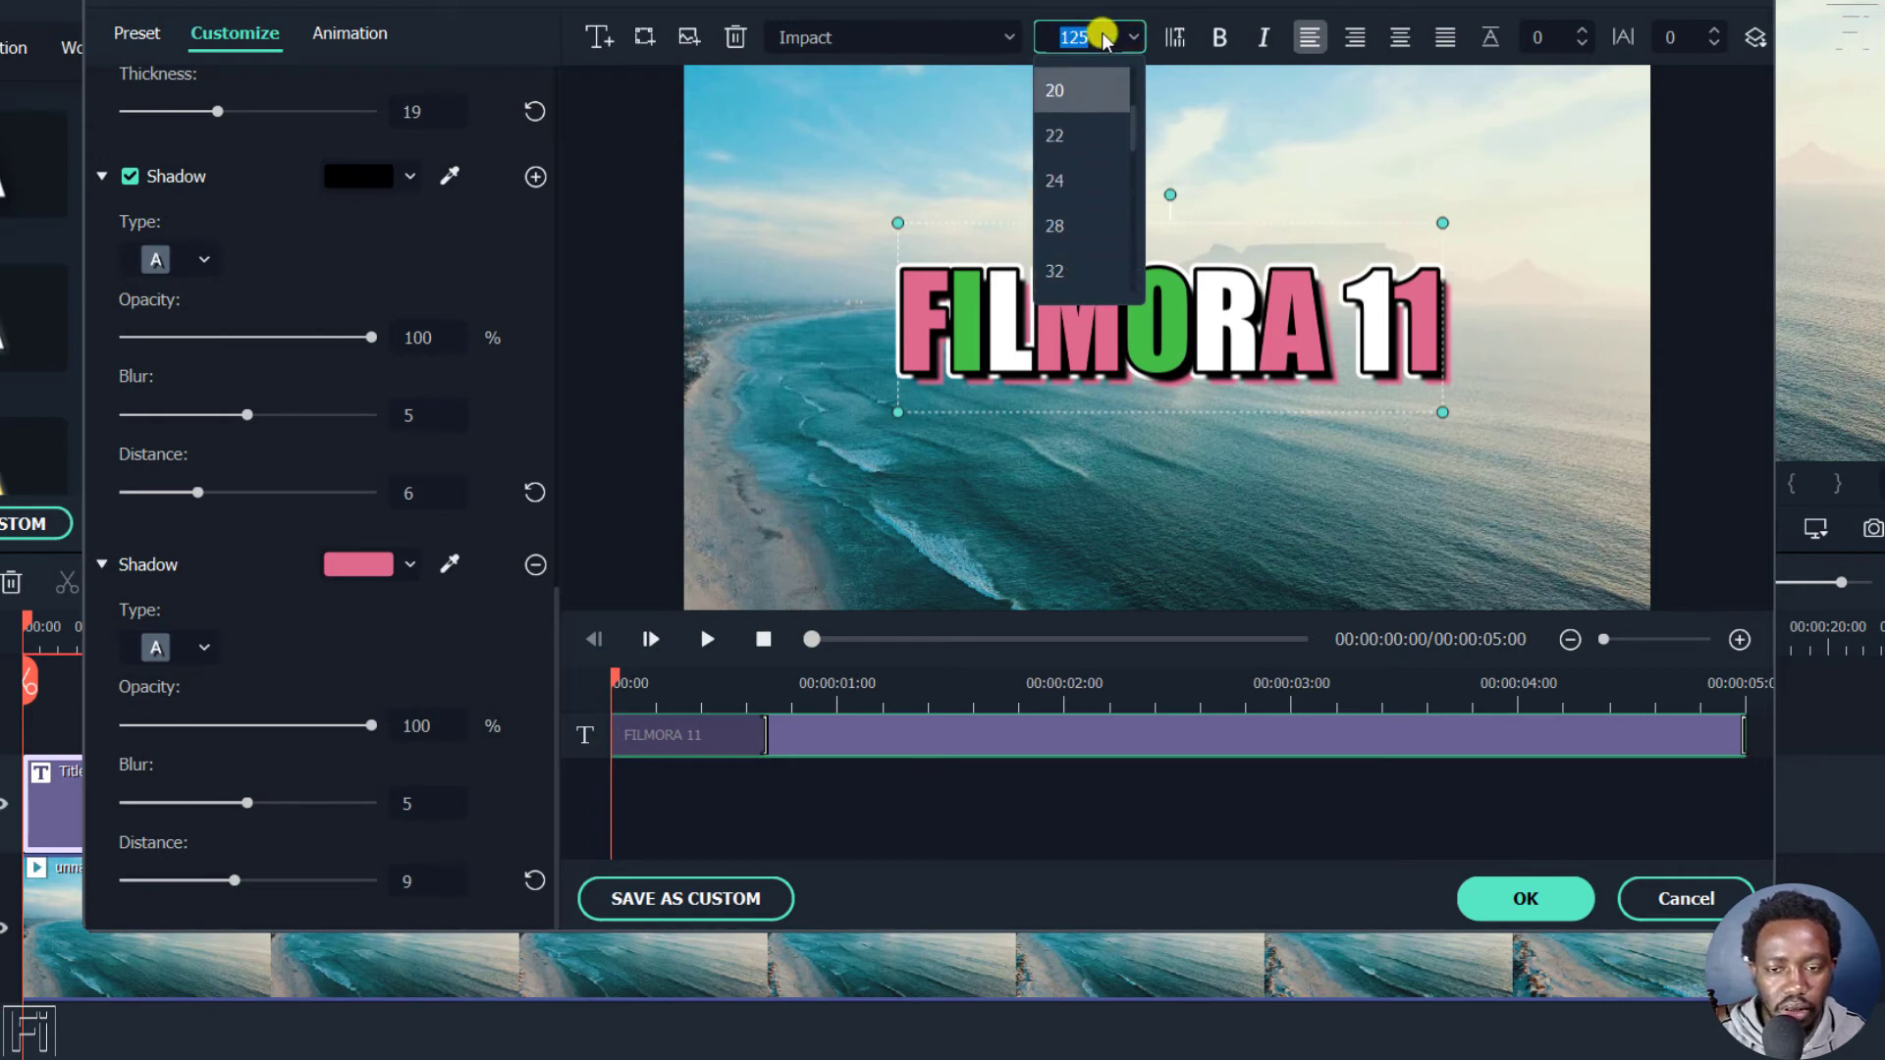
pyautogui.click(1102, 36)
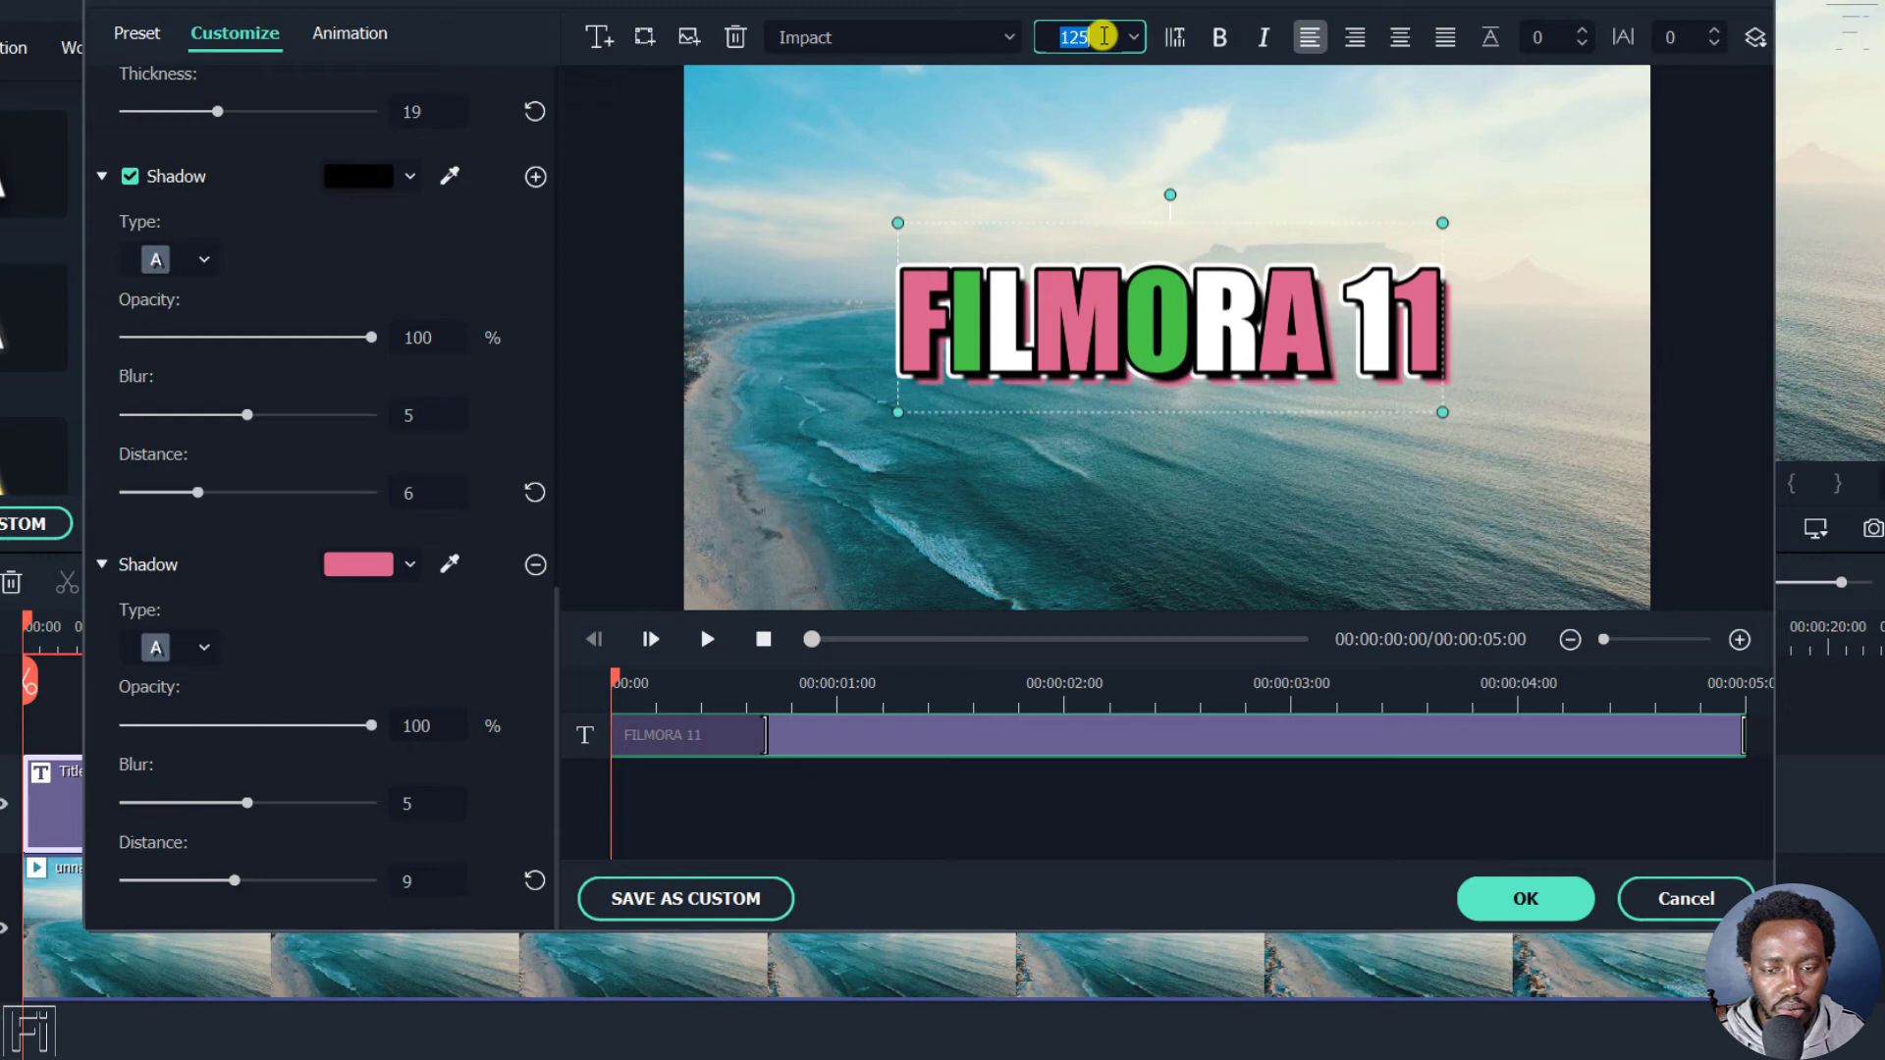
pyautogui.write('200')
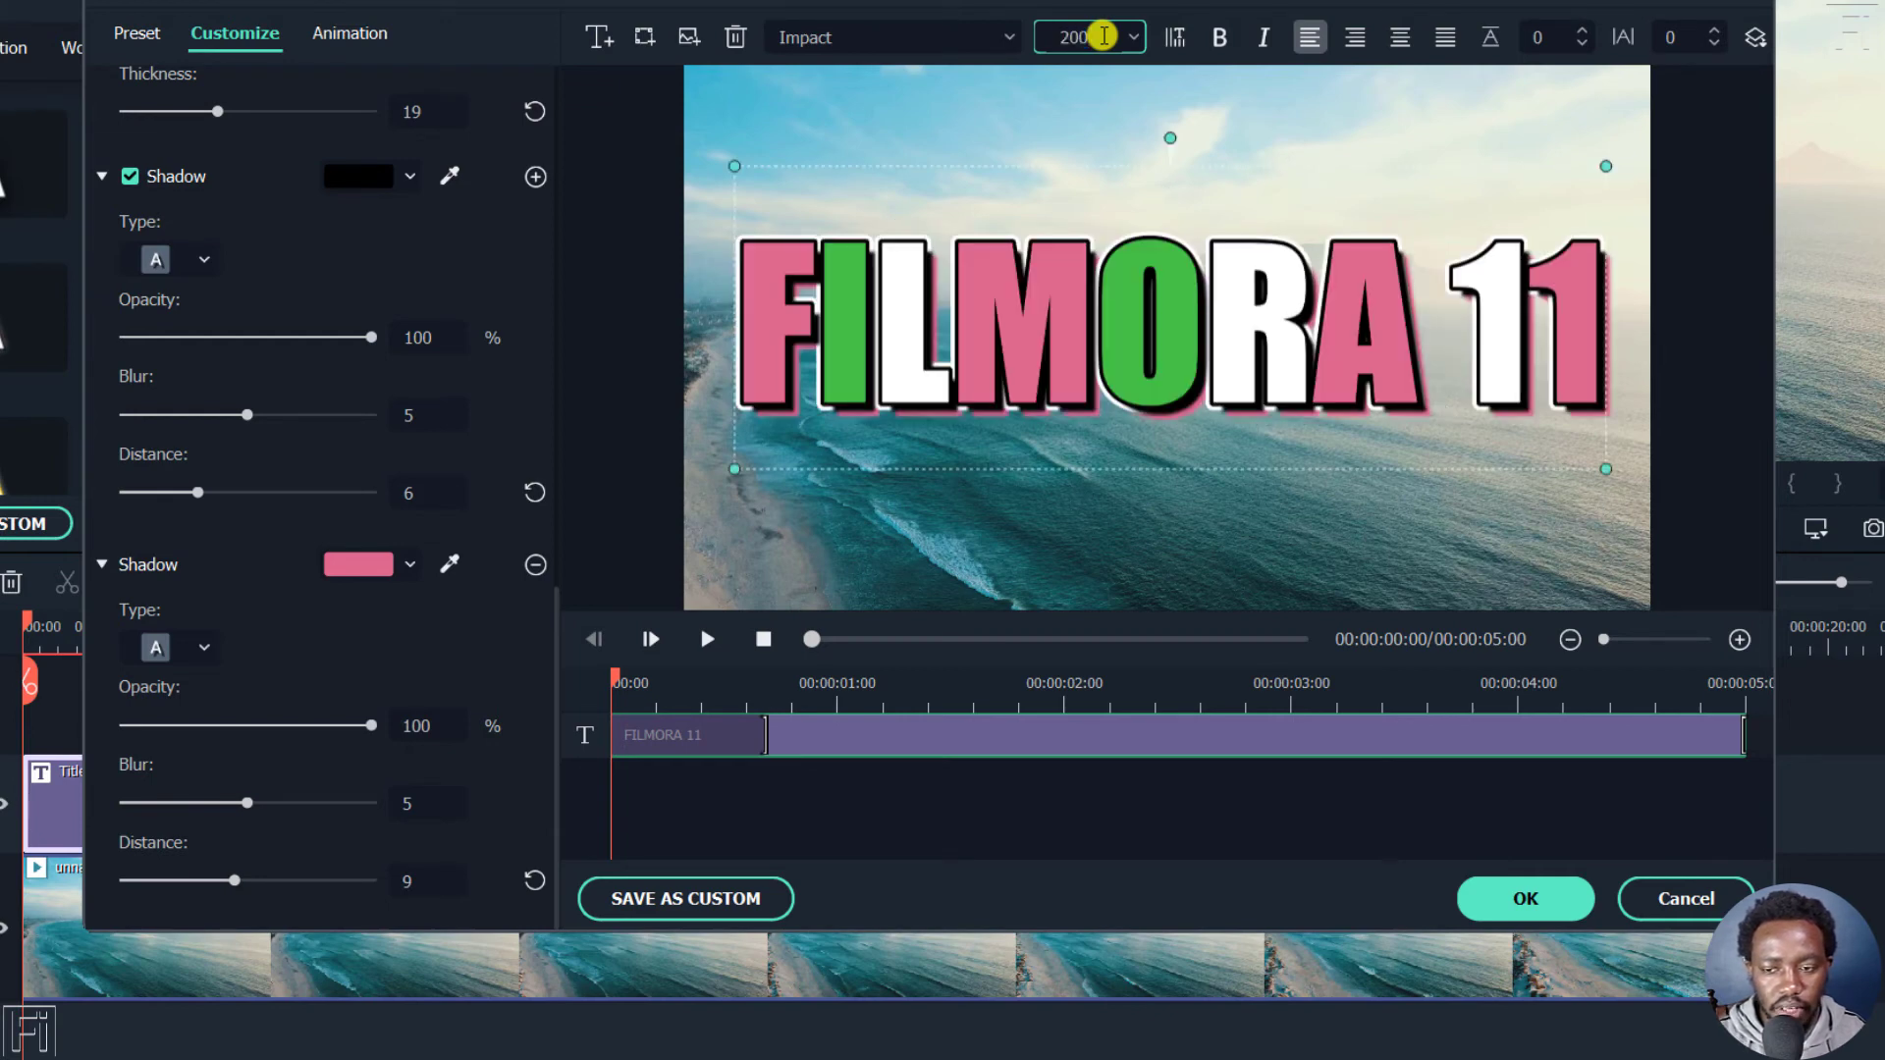
pyautogui.click(625, 273)
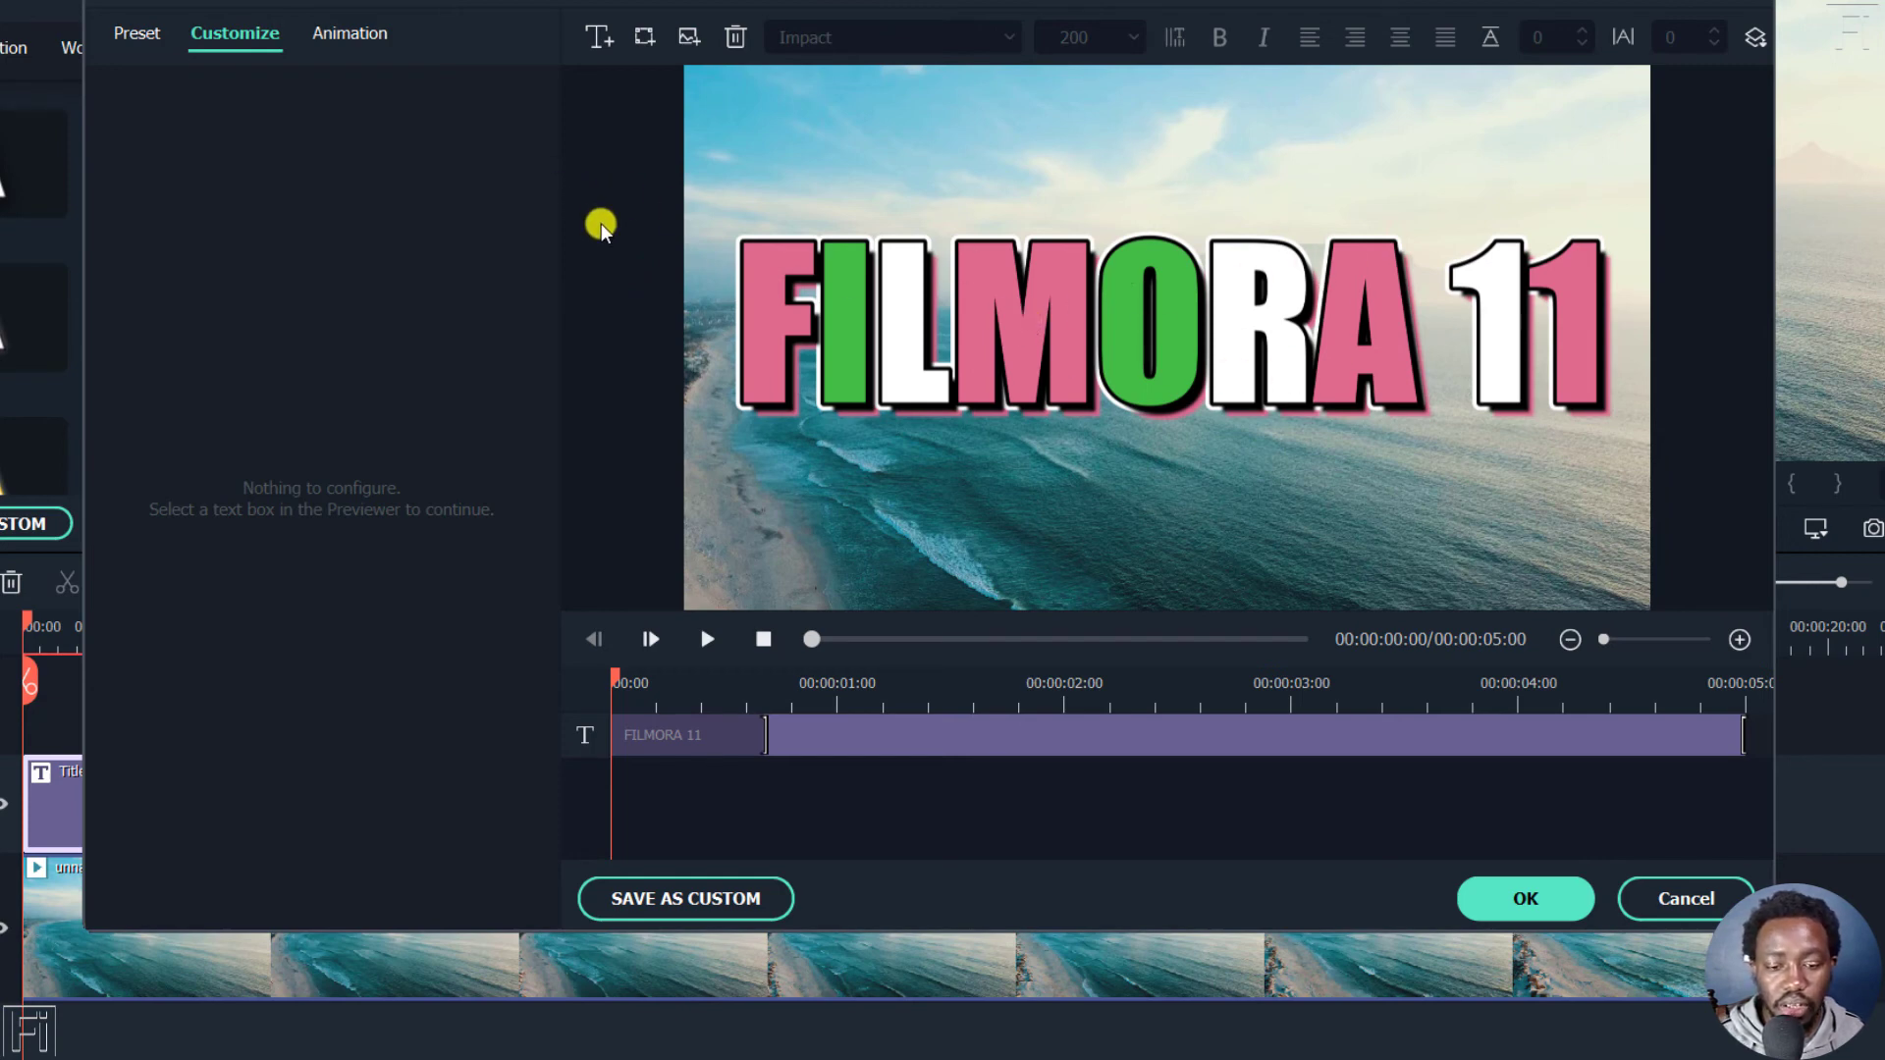
pyautogui.click(994, 373)
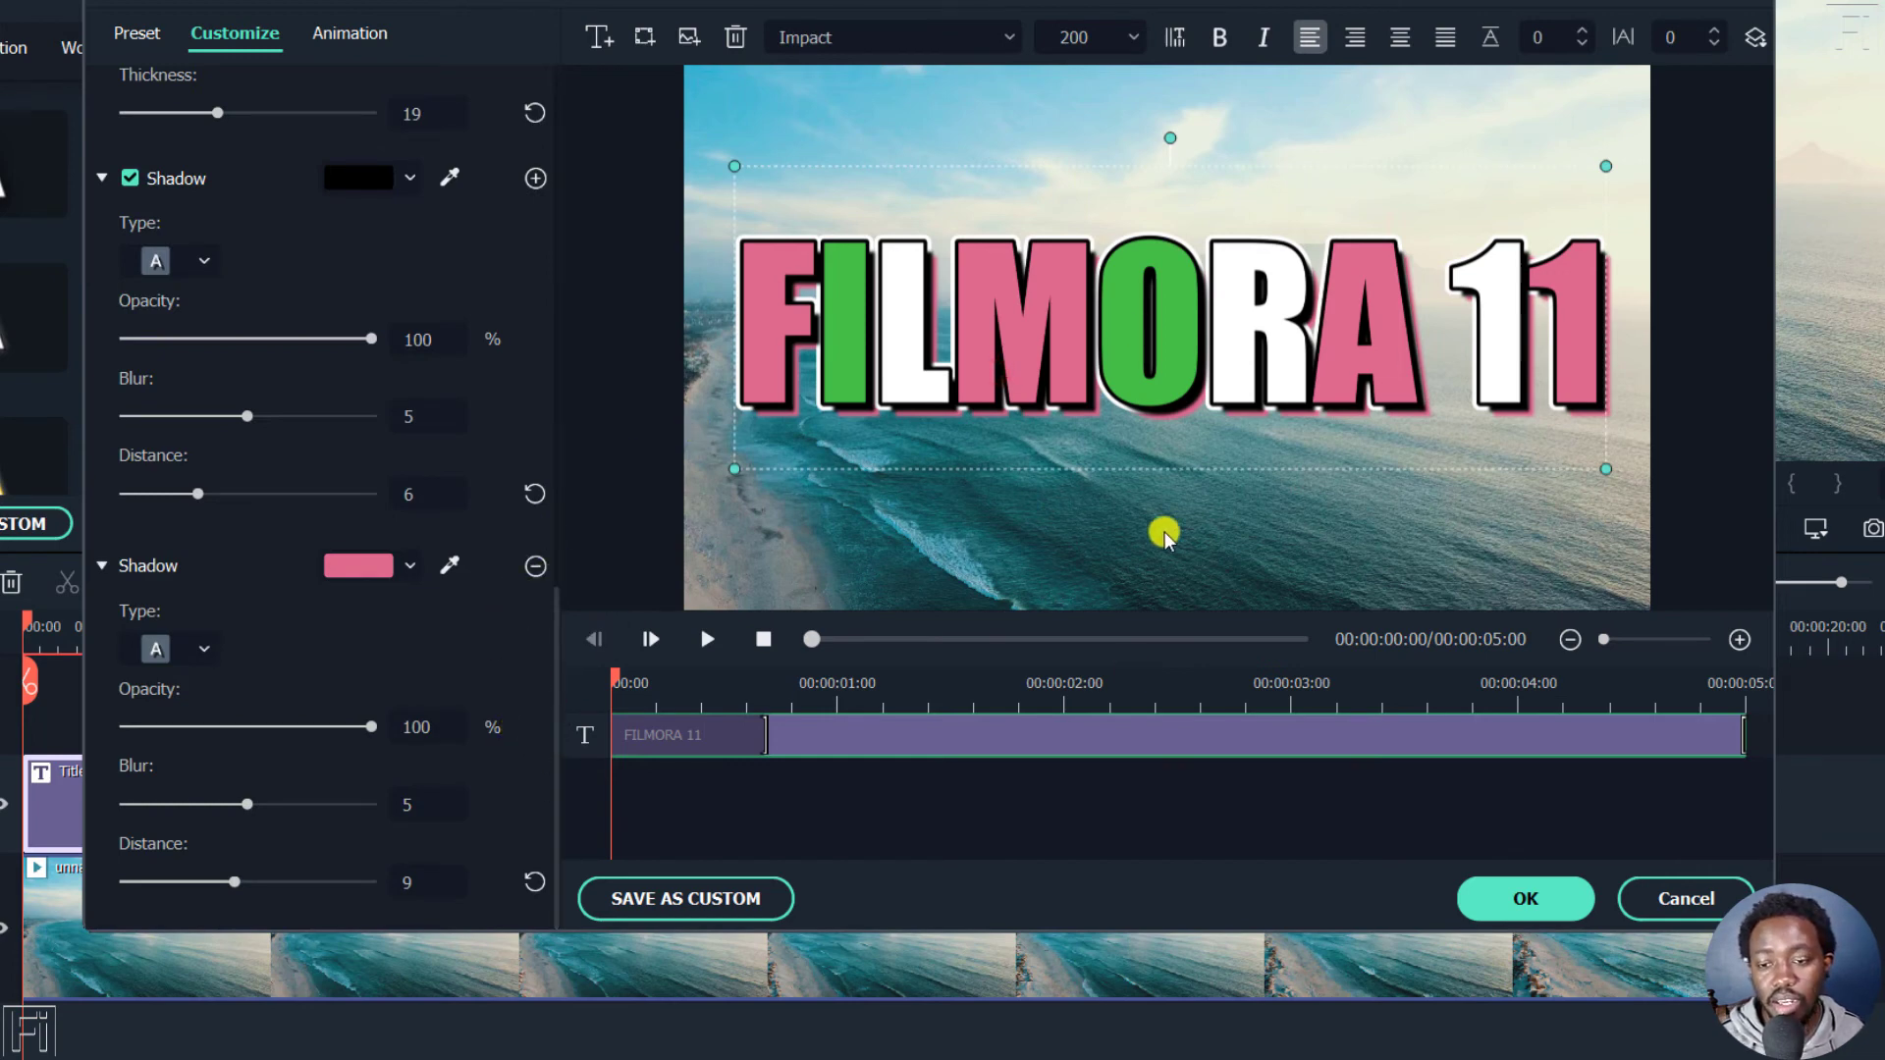
# Step: Save the FILMORA 11 title style as a custom preset named 'Filmora 11 - Preset'
pyautogui.click(685, 901)
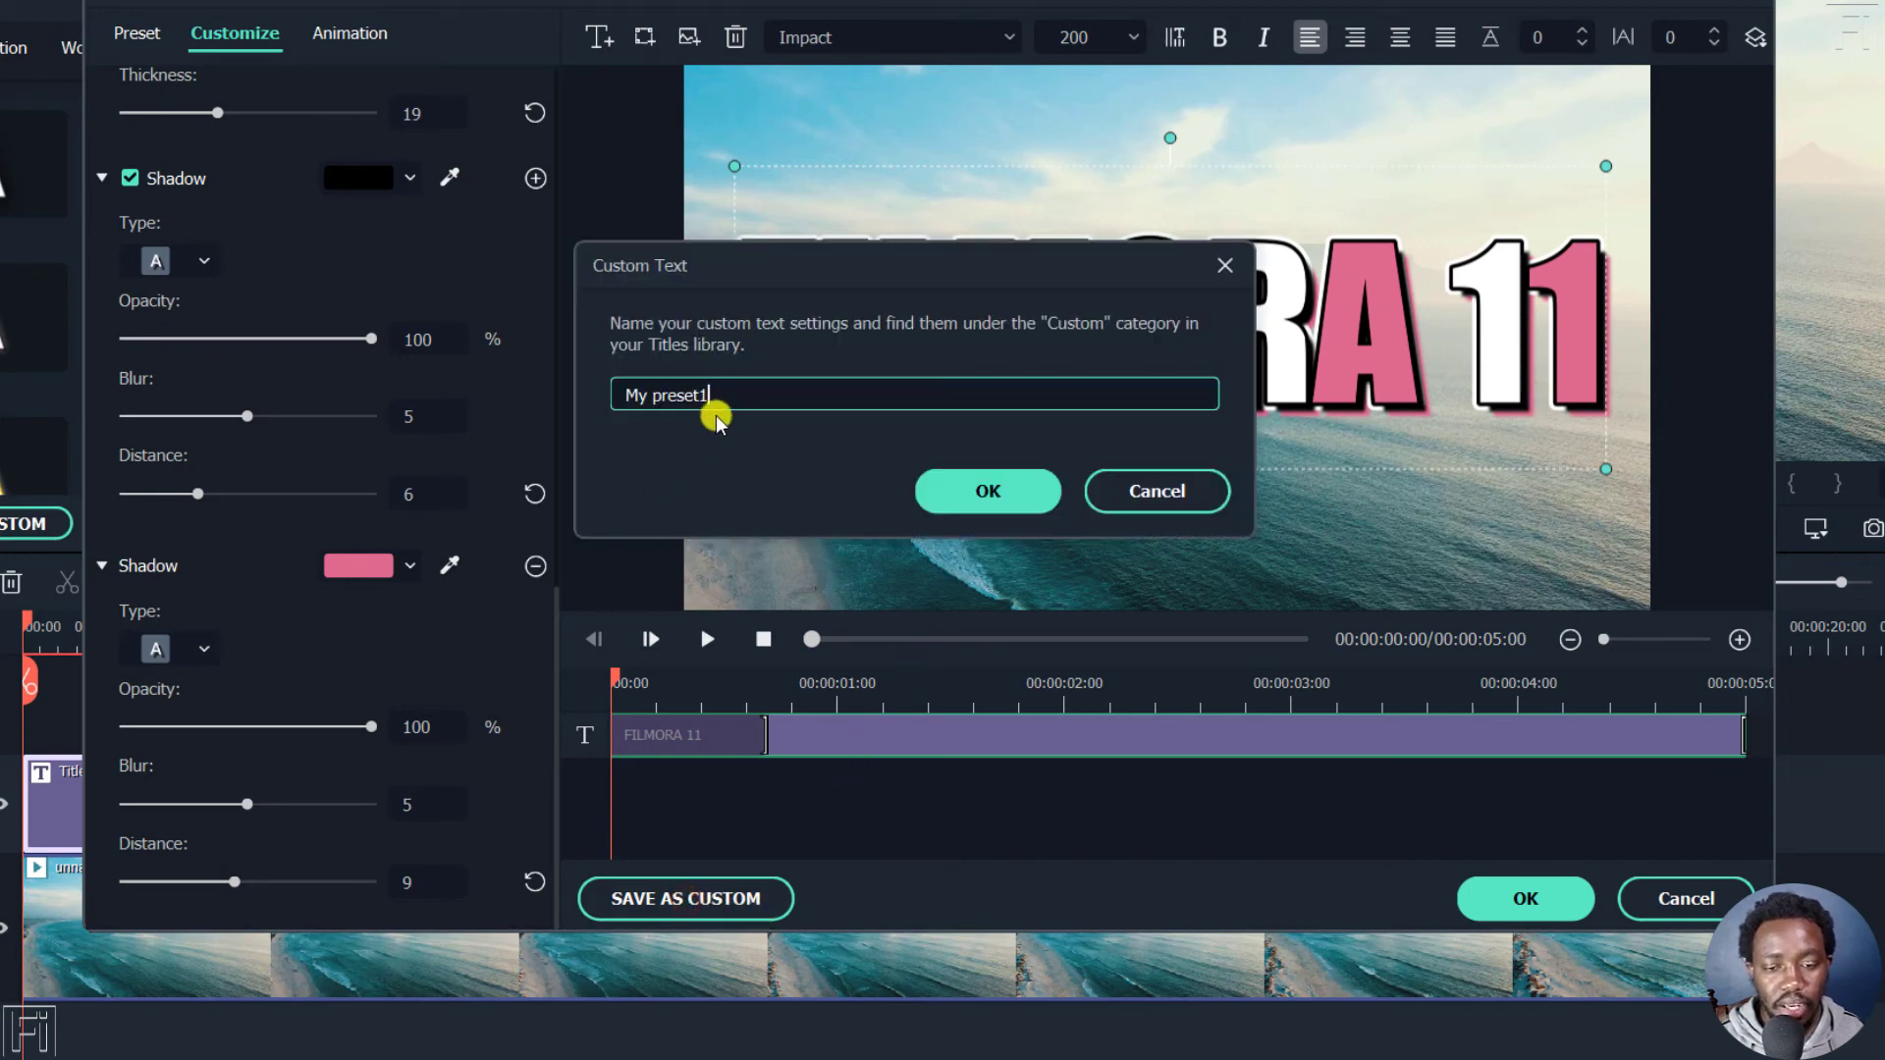
pyautogui.tripleClick(753, 404)
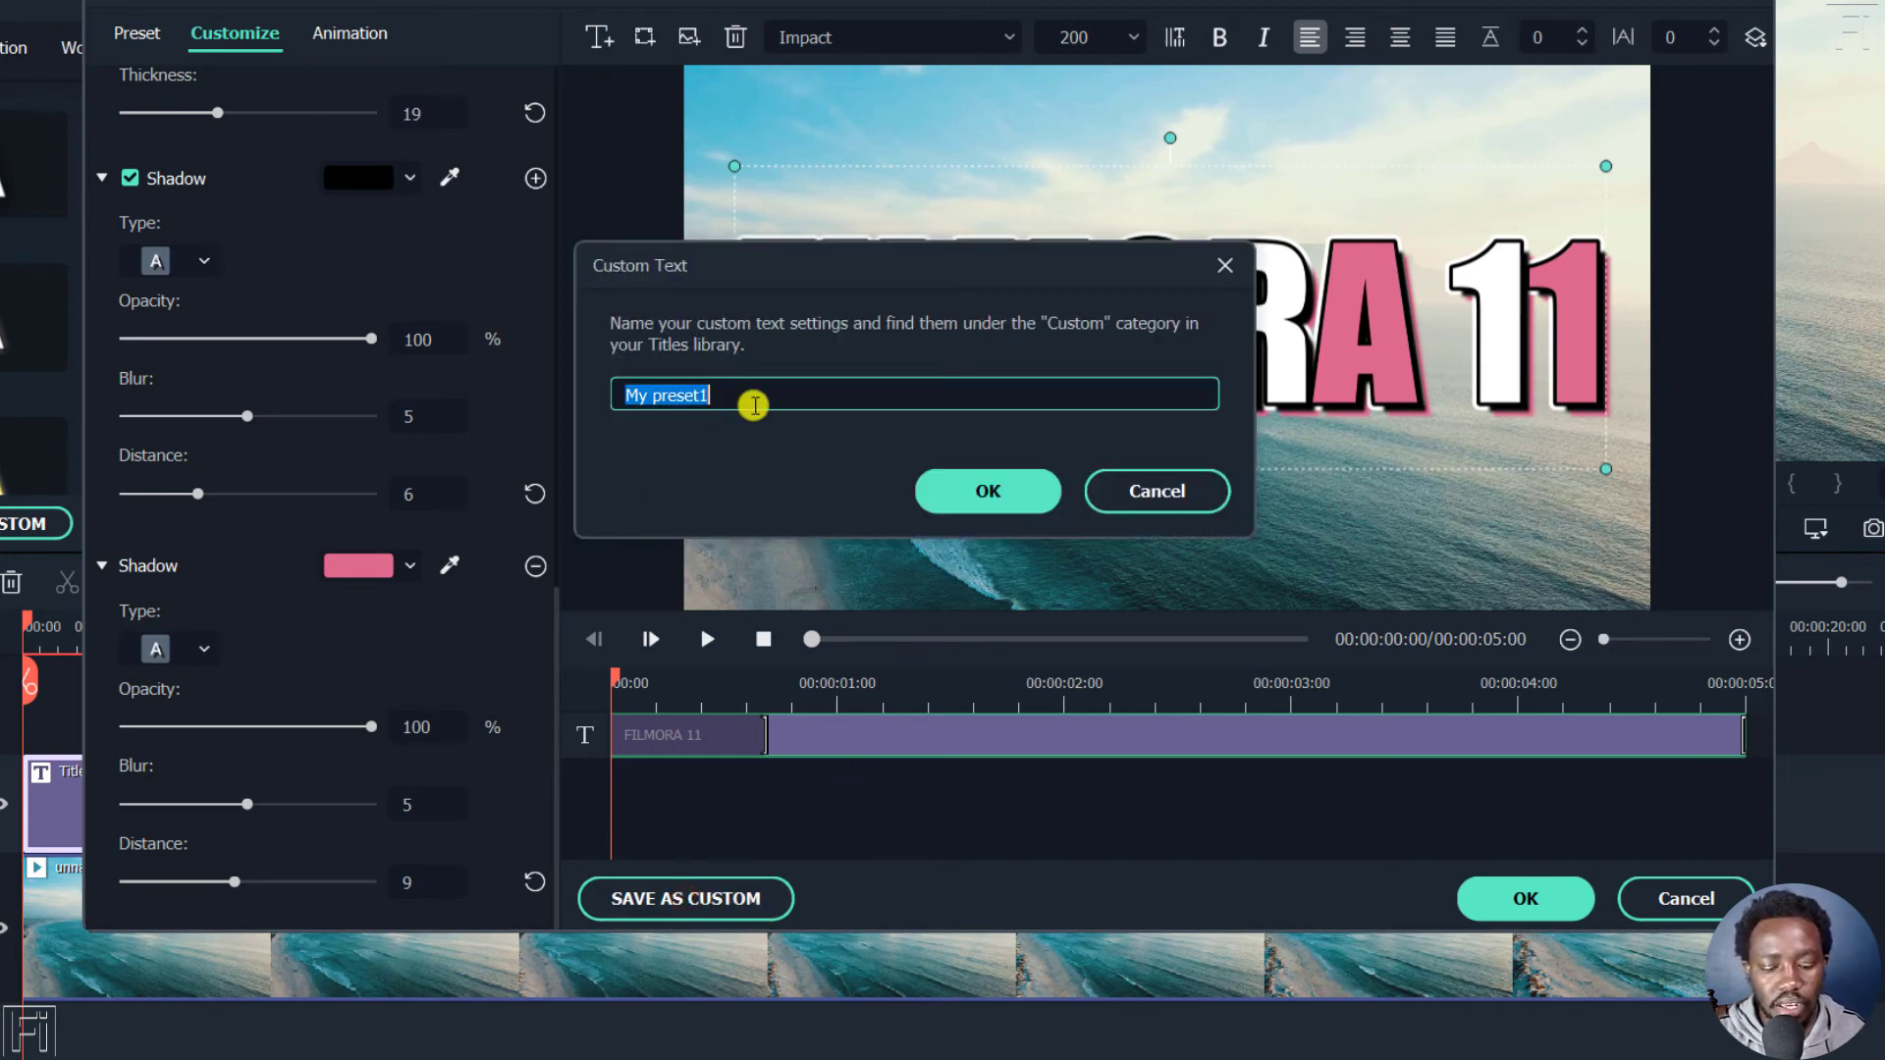
pyautogui.write('fIL')
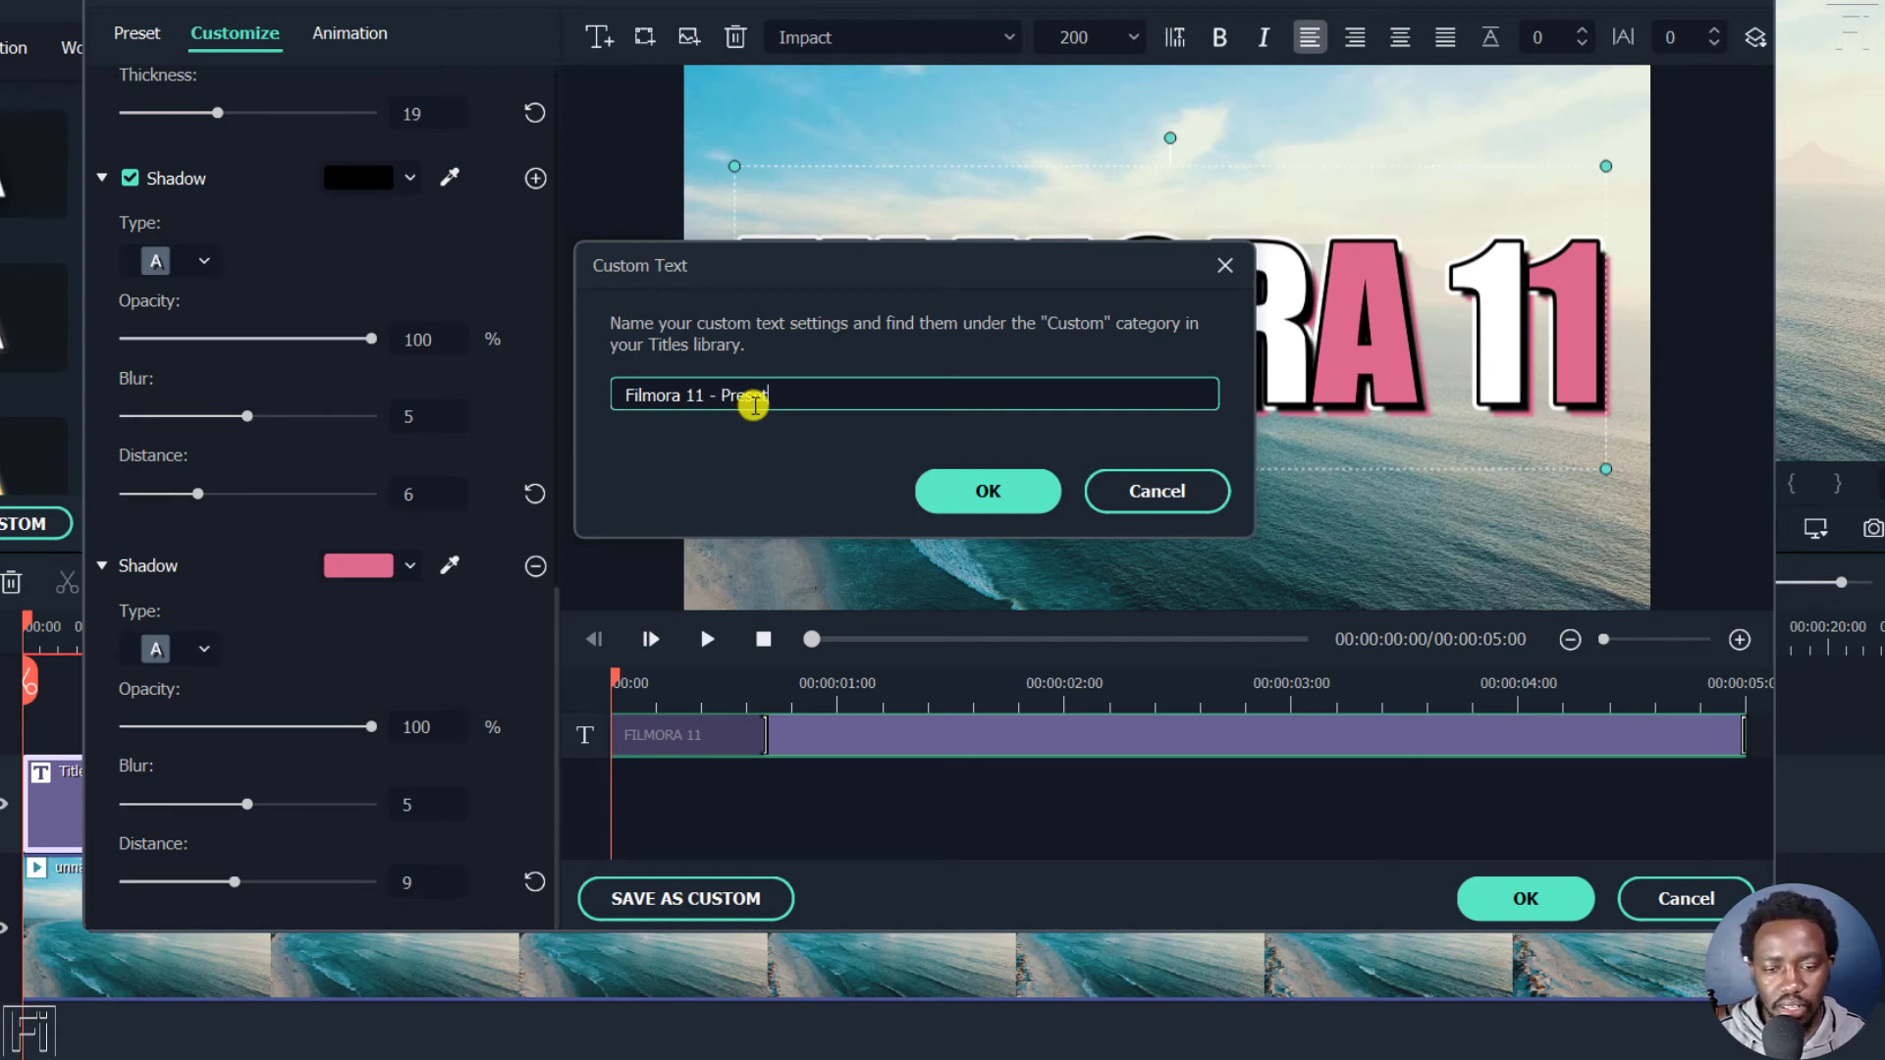
pyautogui.click(1000, 491)
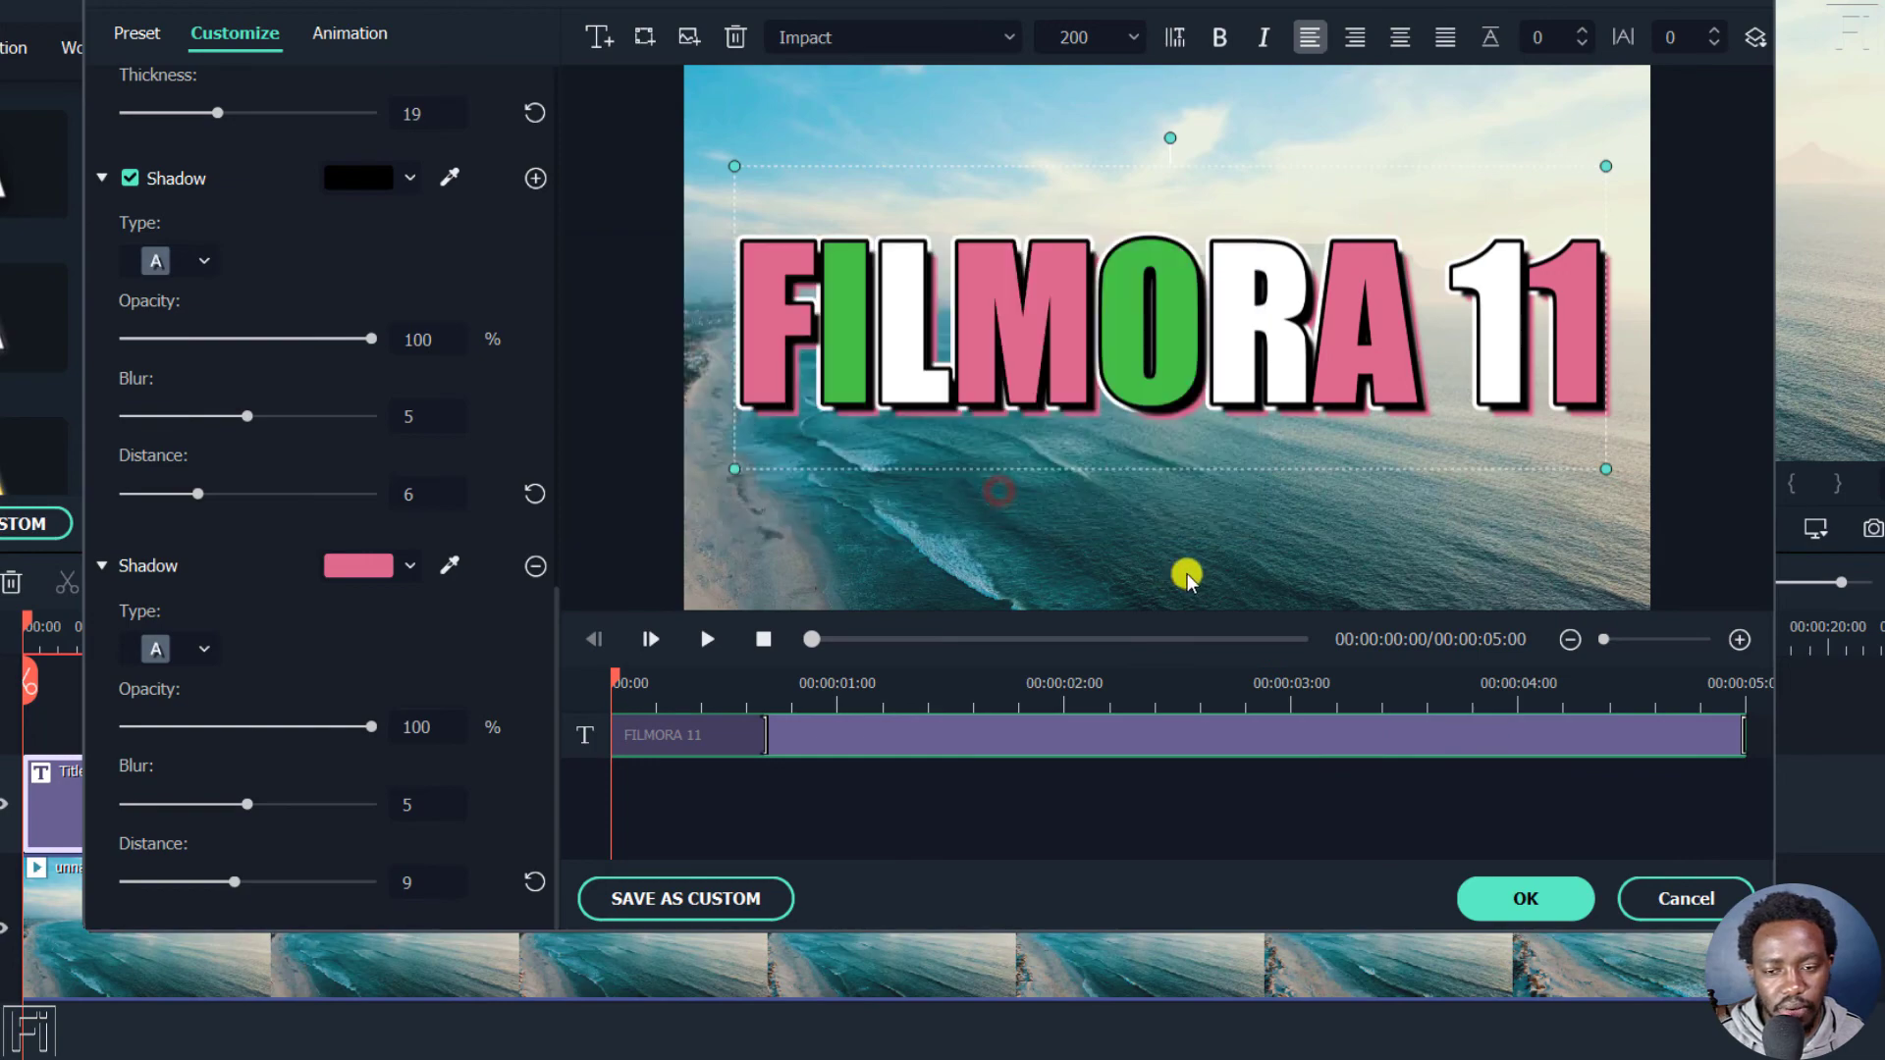
# Step: Close the advanced editor and title settings, then move the playhead to preview the title
pyautogui.click(1507, 898)
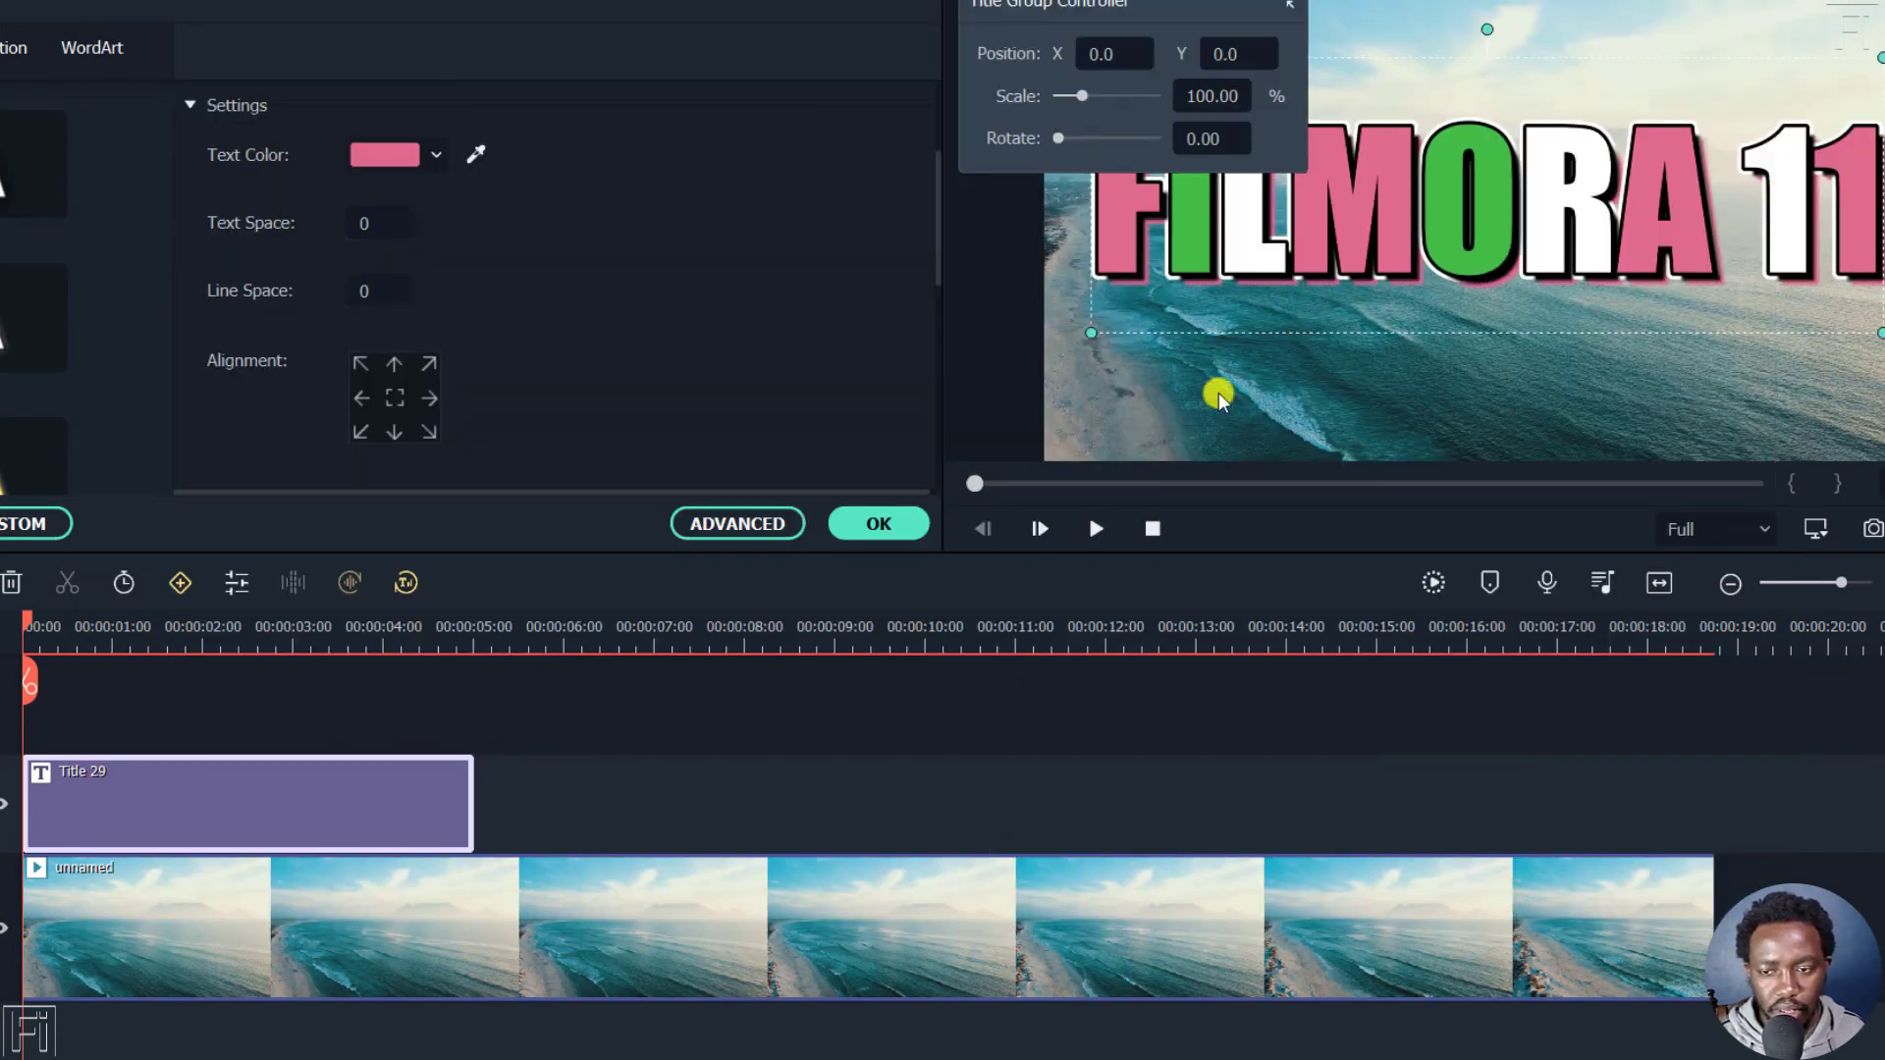
pyautogui.click(553, 818)
pyautogui.click(543, 638)
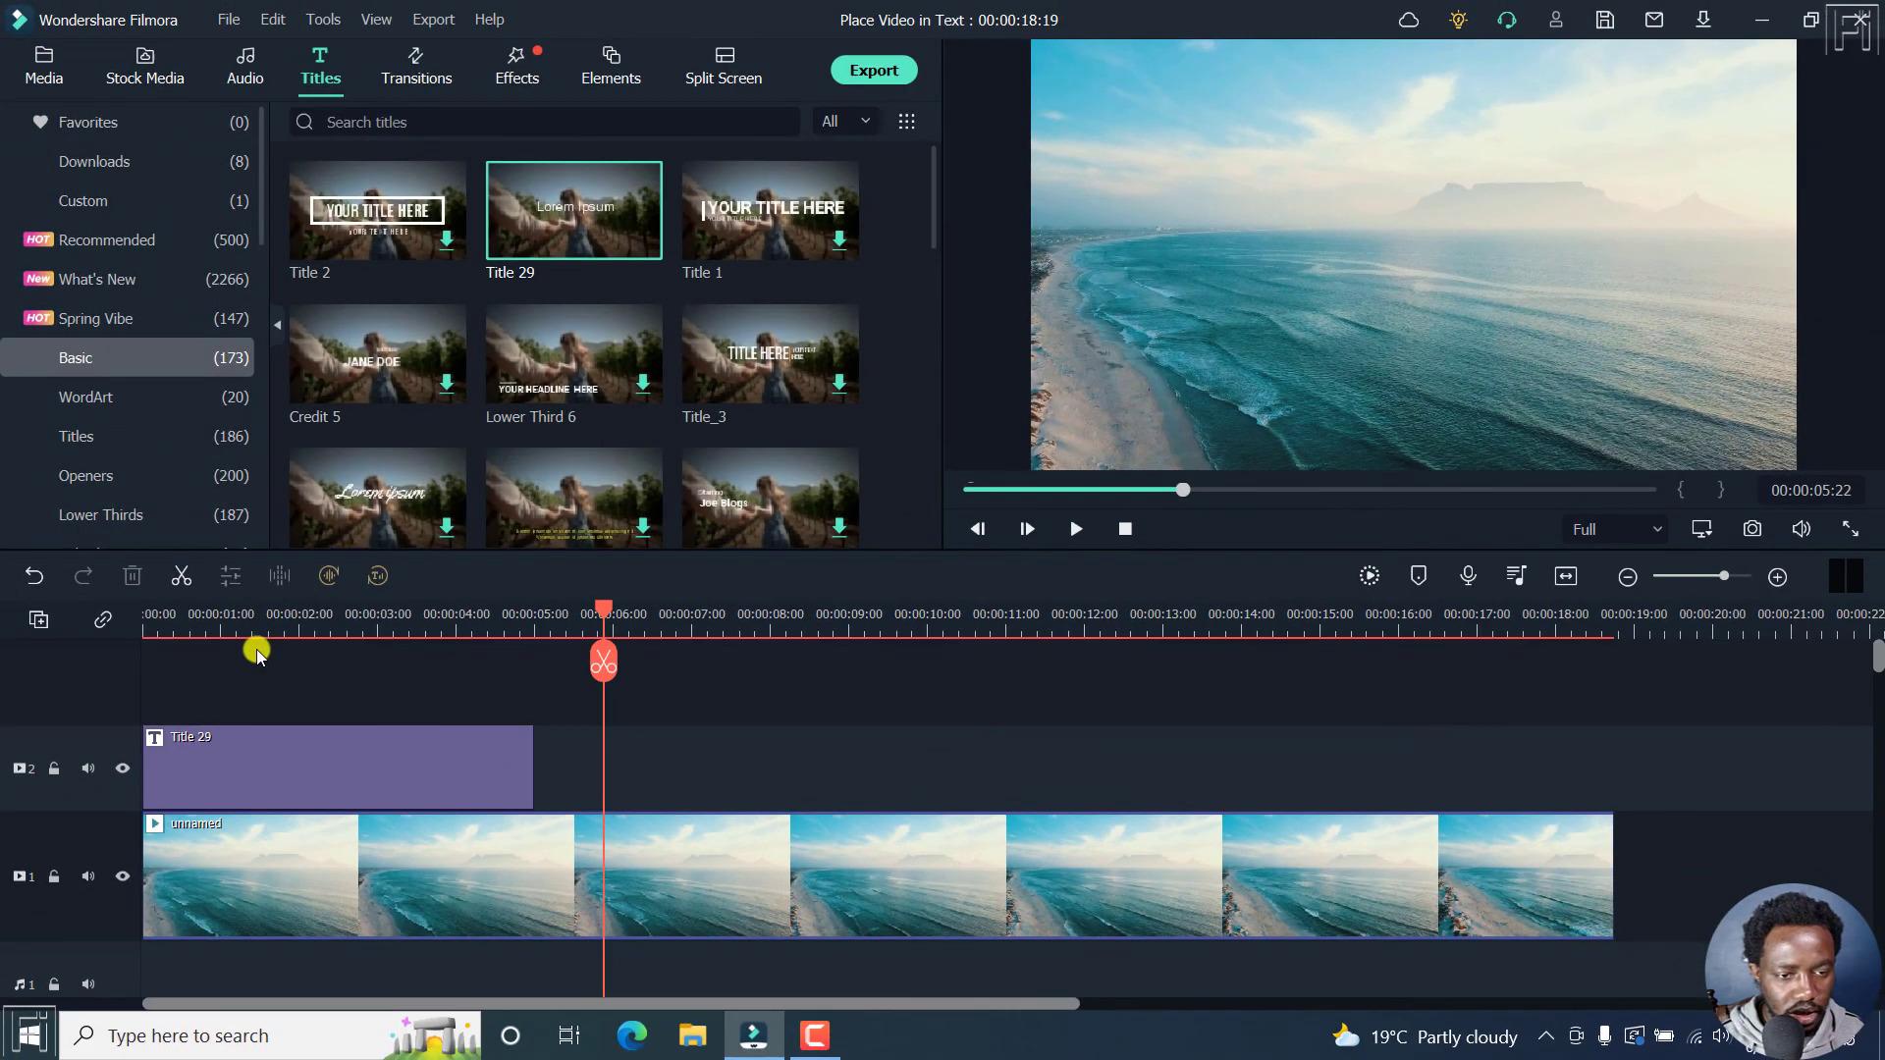
pyautogui.click(272, 623)
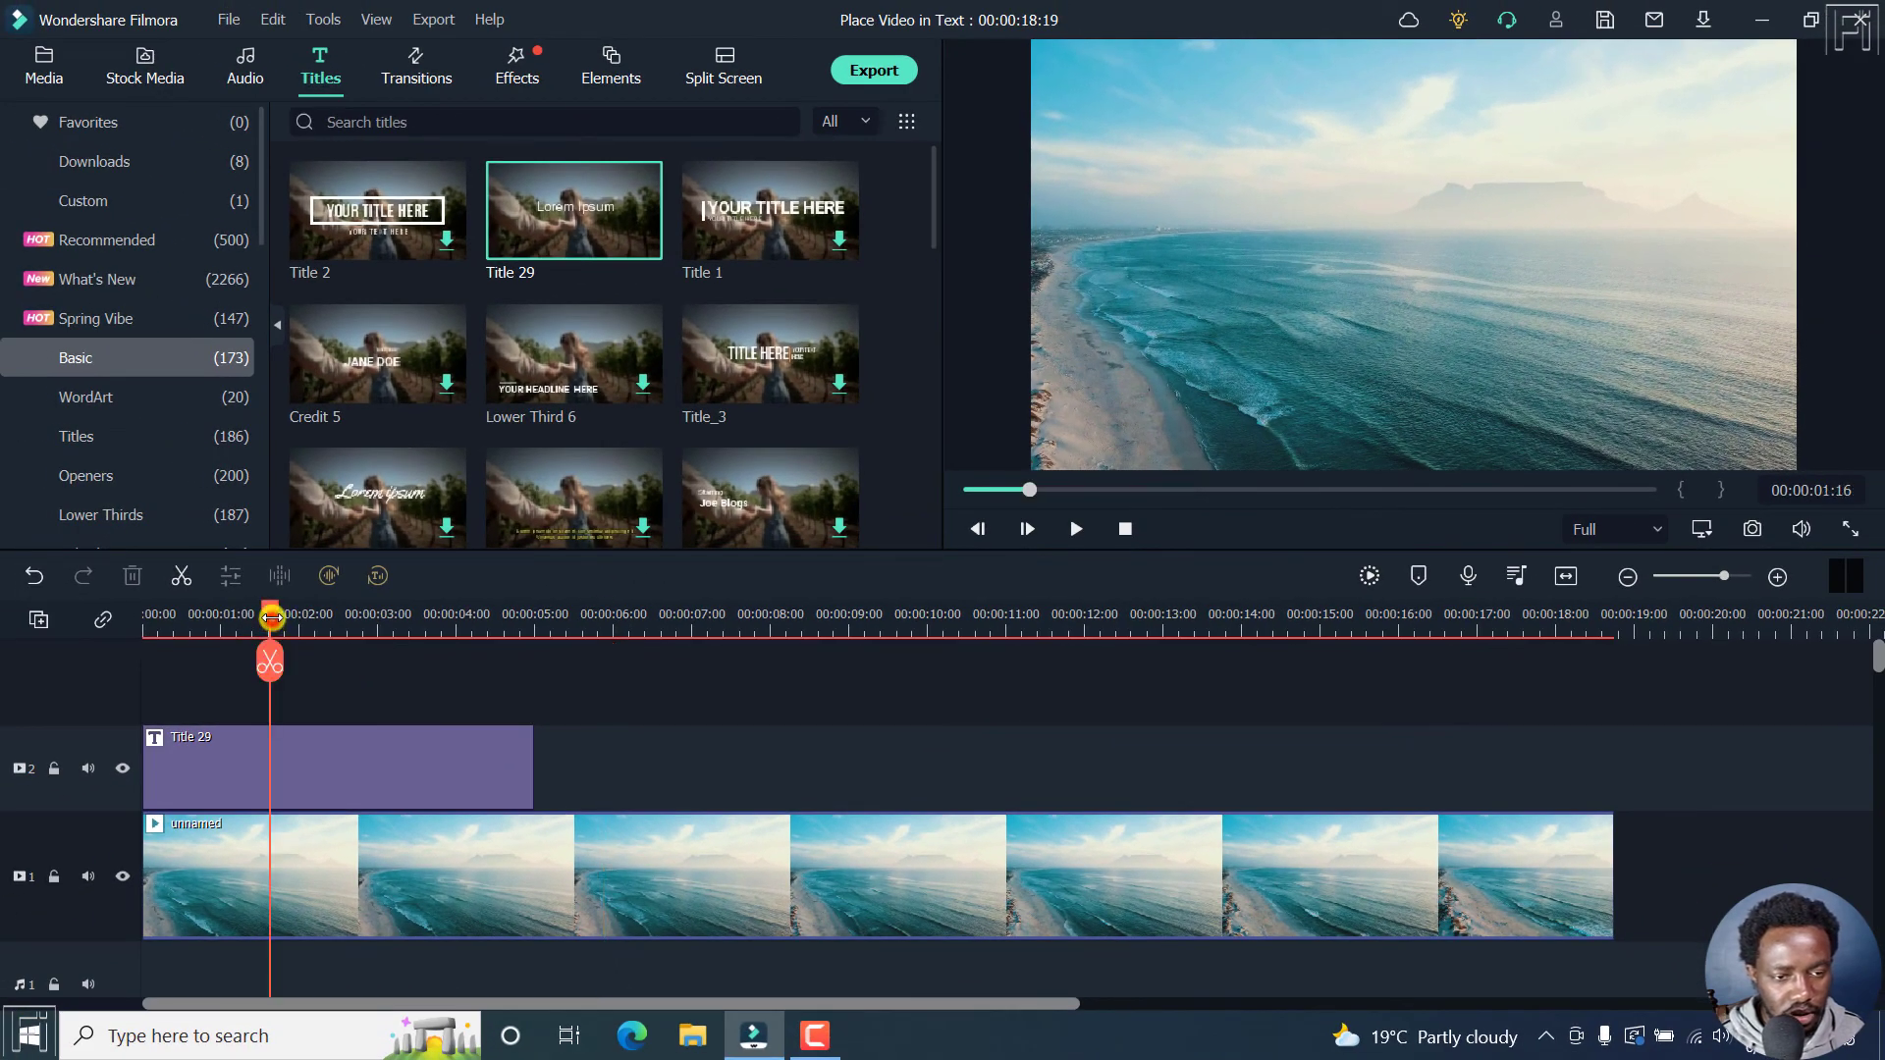
# Step: Replace Title 29 on track 2 with the custom 'Filmora 11 - Preset' title
pyautogui.click(292, 769)
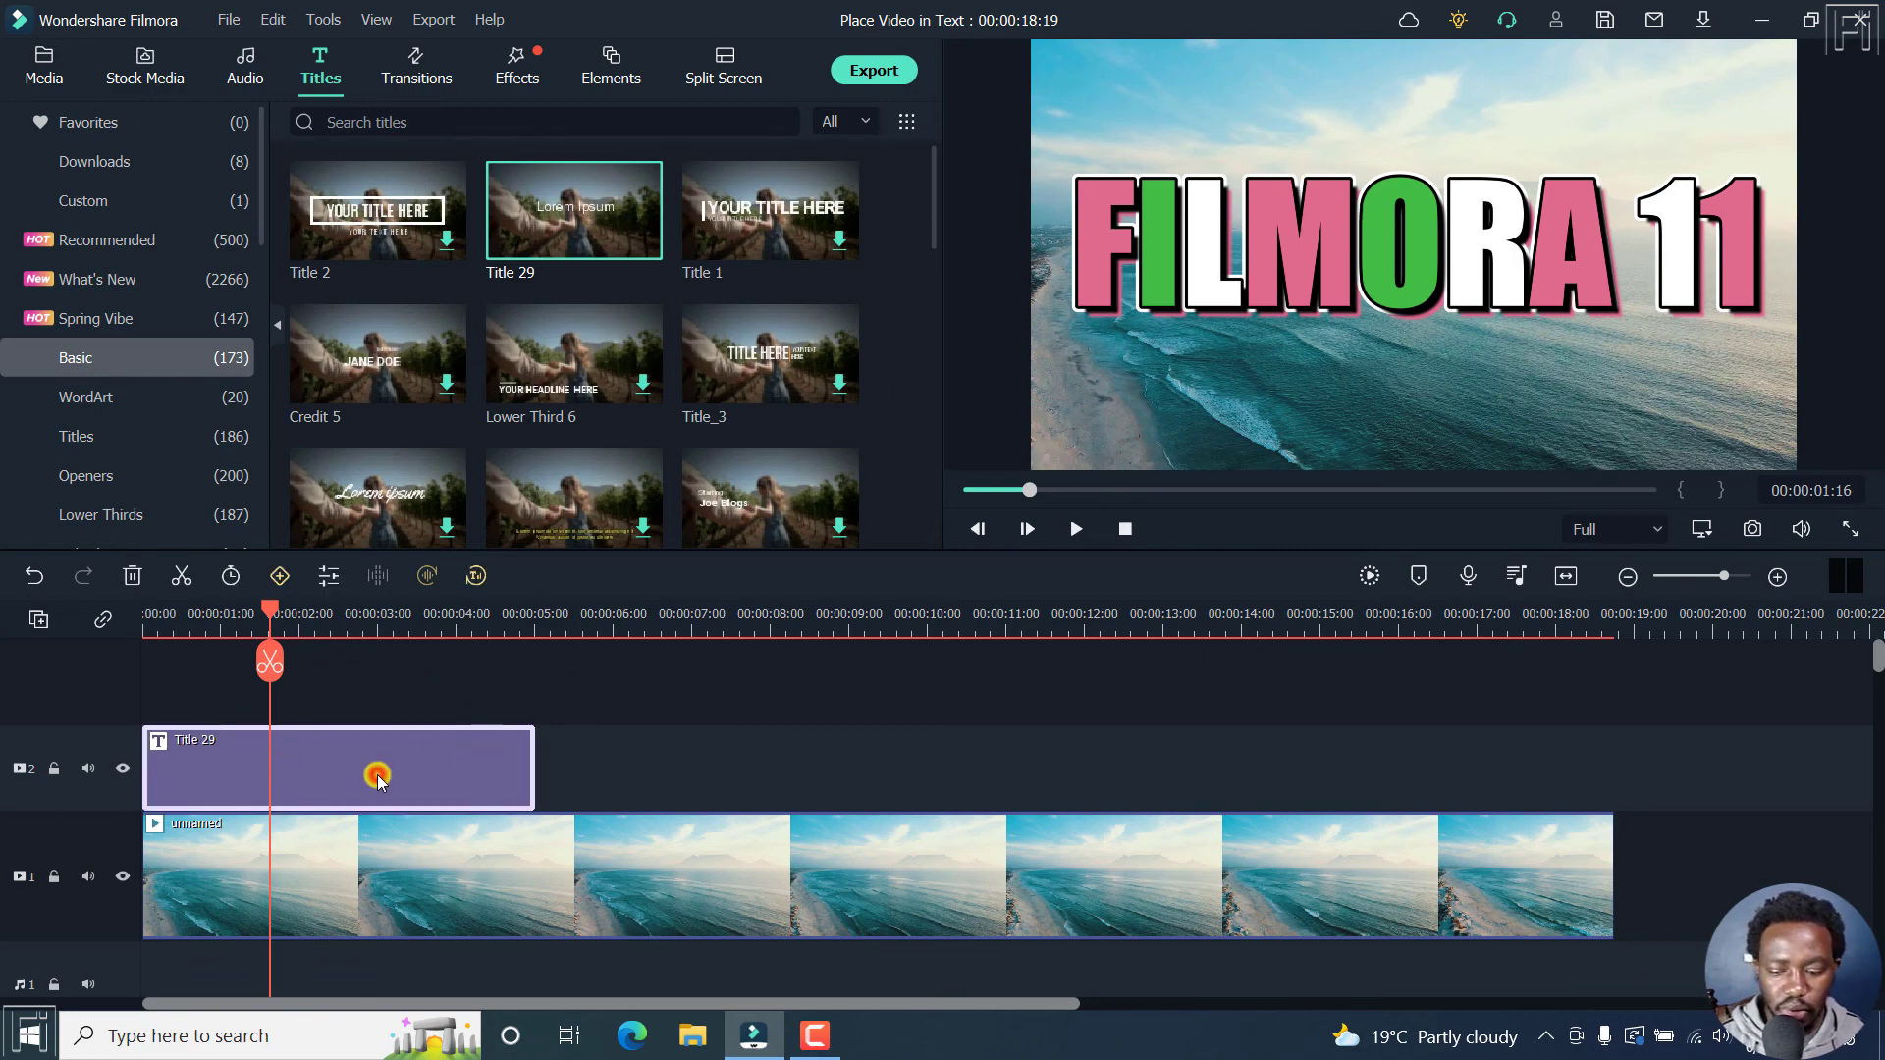
pyautogui.press('Delete')
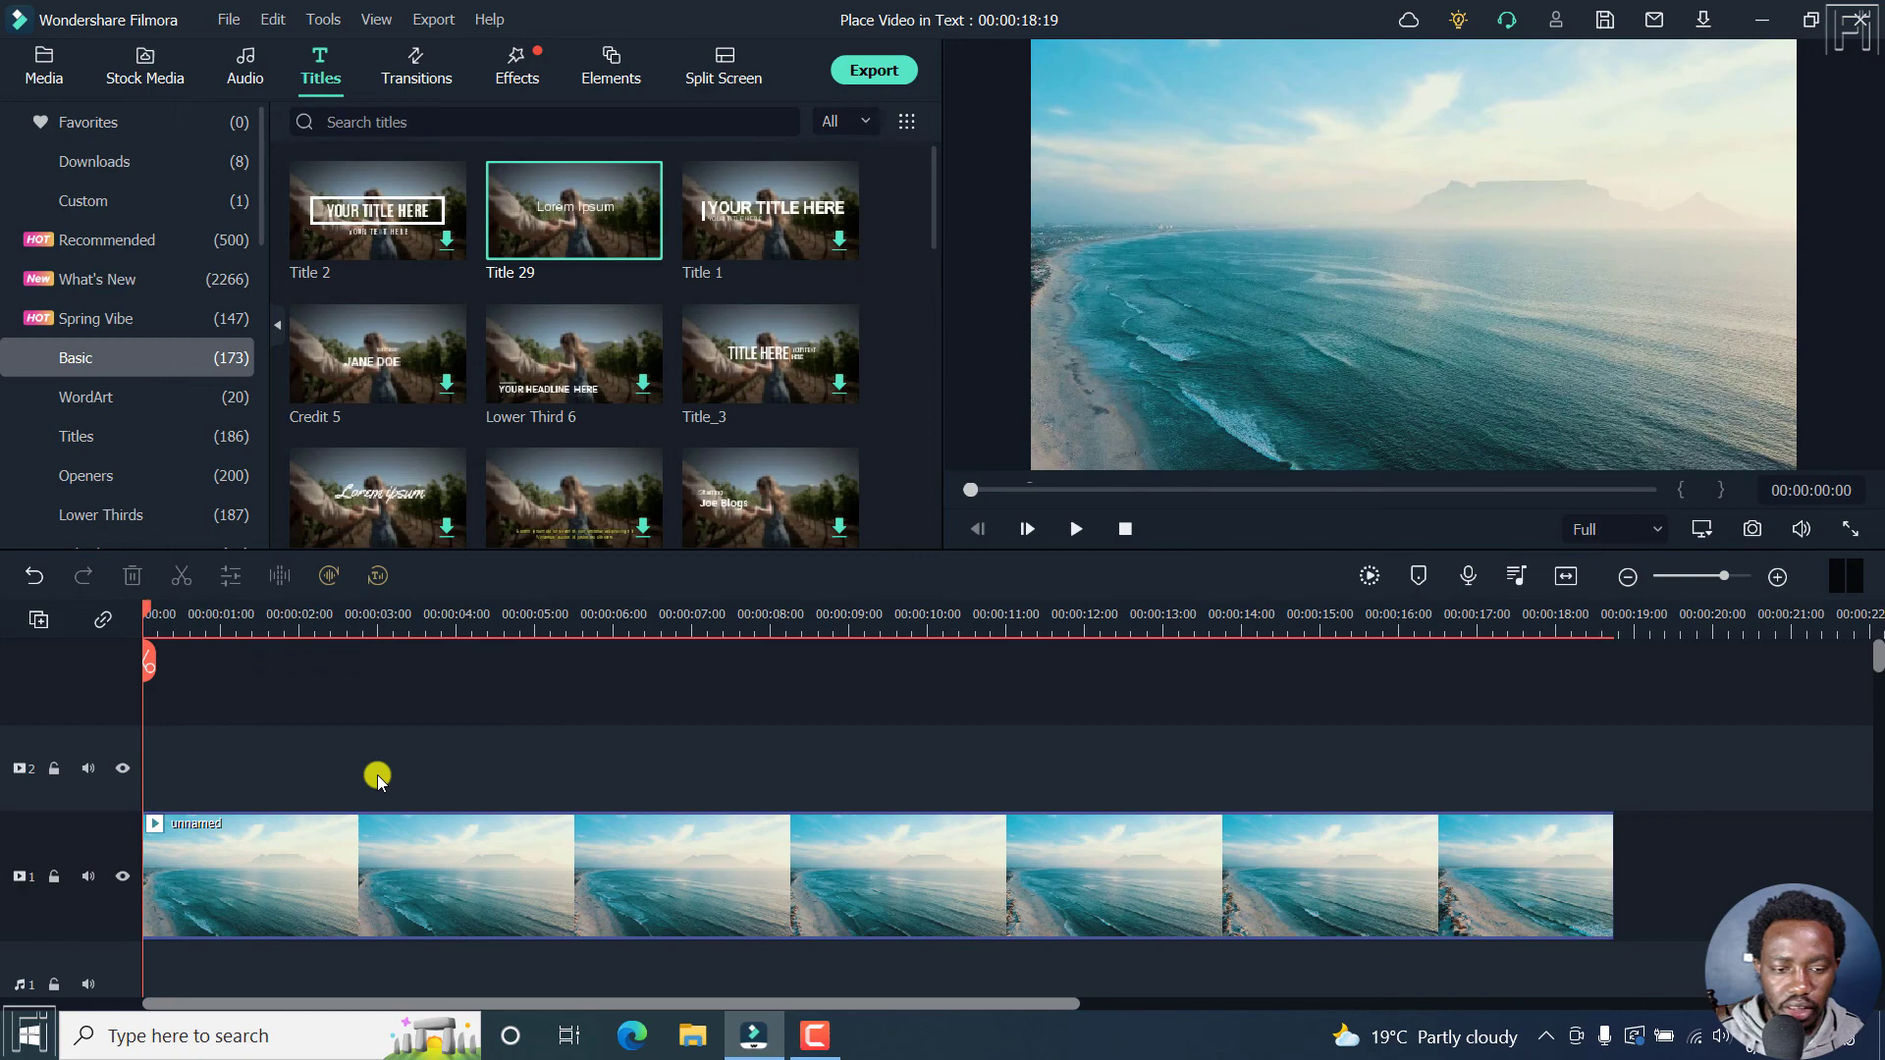
pyautogui.click(108, 199)
pyautogui.moveTo(359, 216); pyautogui.dragTo(106, 770)
pyautogui.click(229, 616)
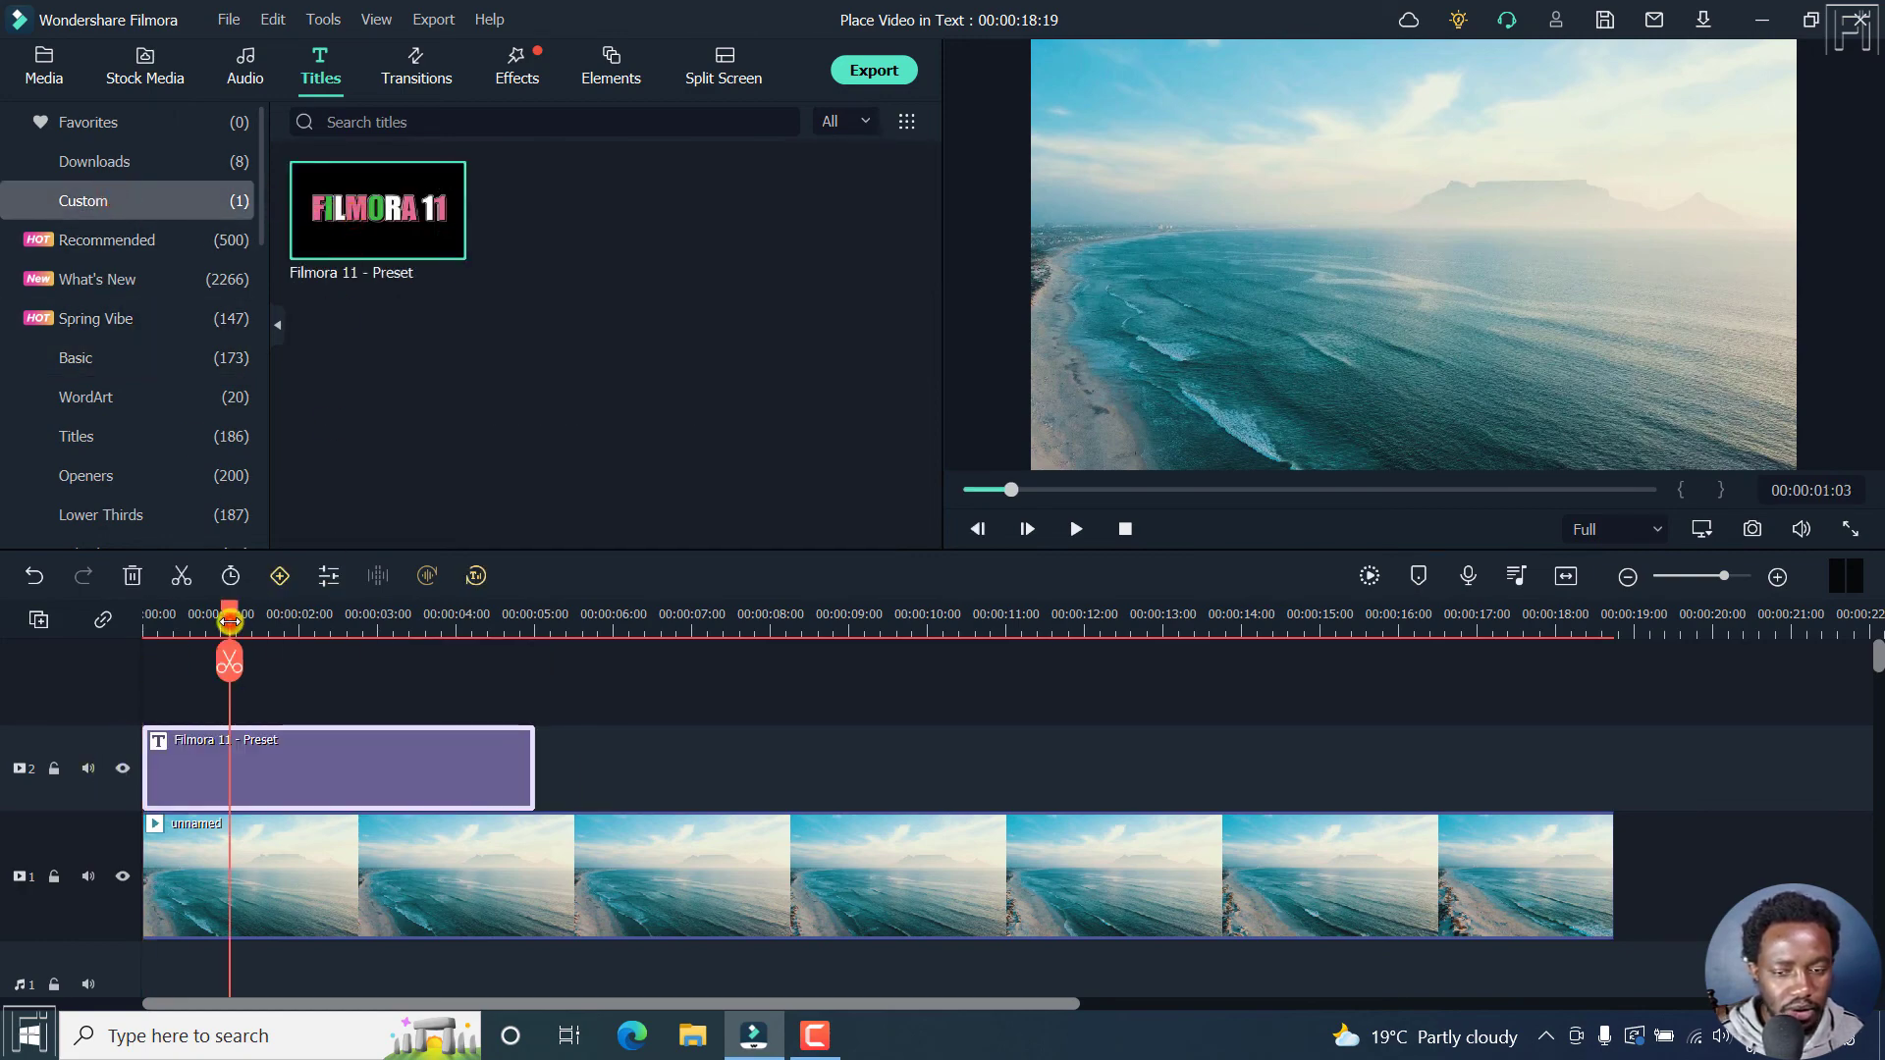
pyautogui.click(317, 762)
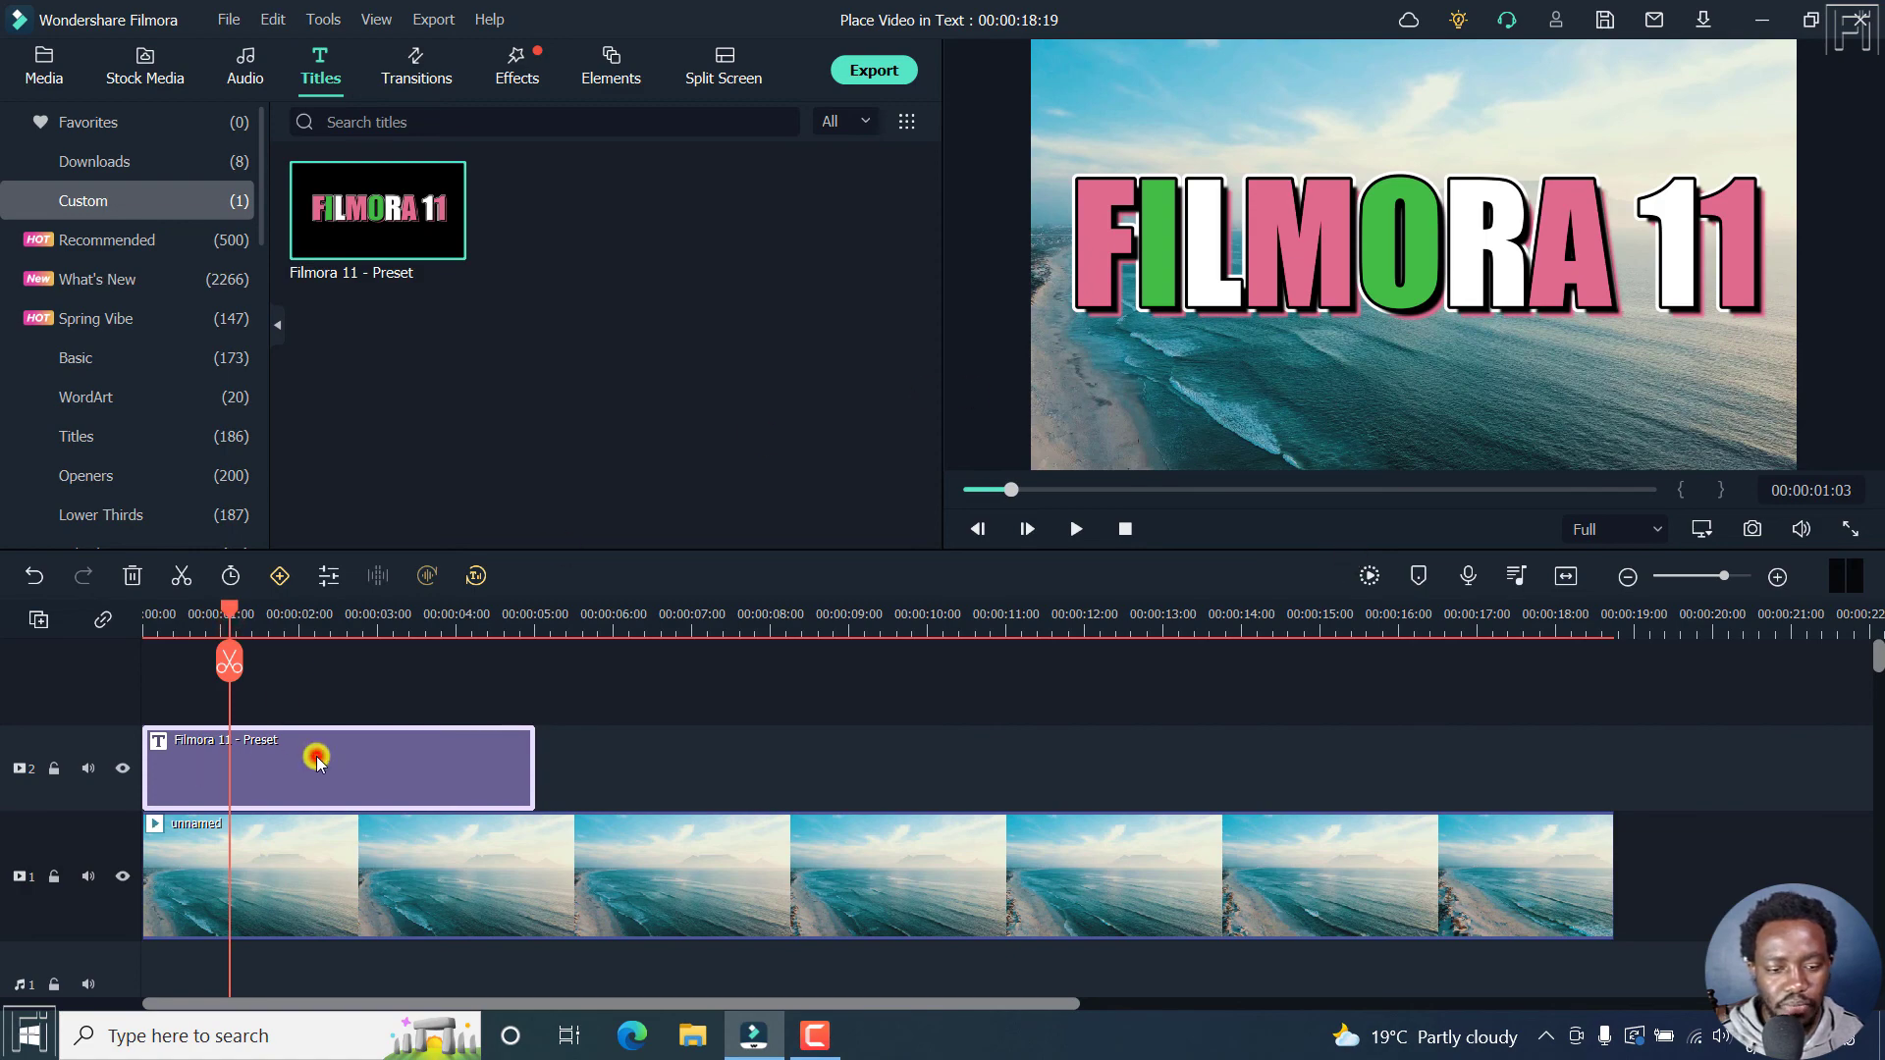
# Step: Reopen the preset clip in the advanced editor to check its Impact 200 text, multicolour fill, outline and shadows
pyautogui.doubleClick(317, 761)
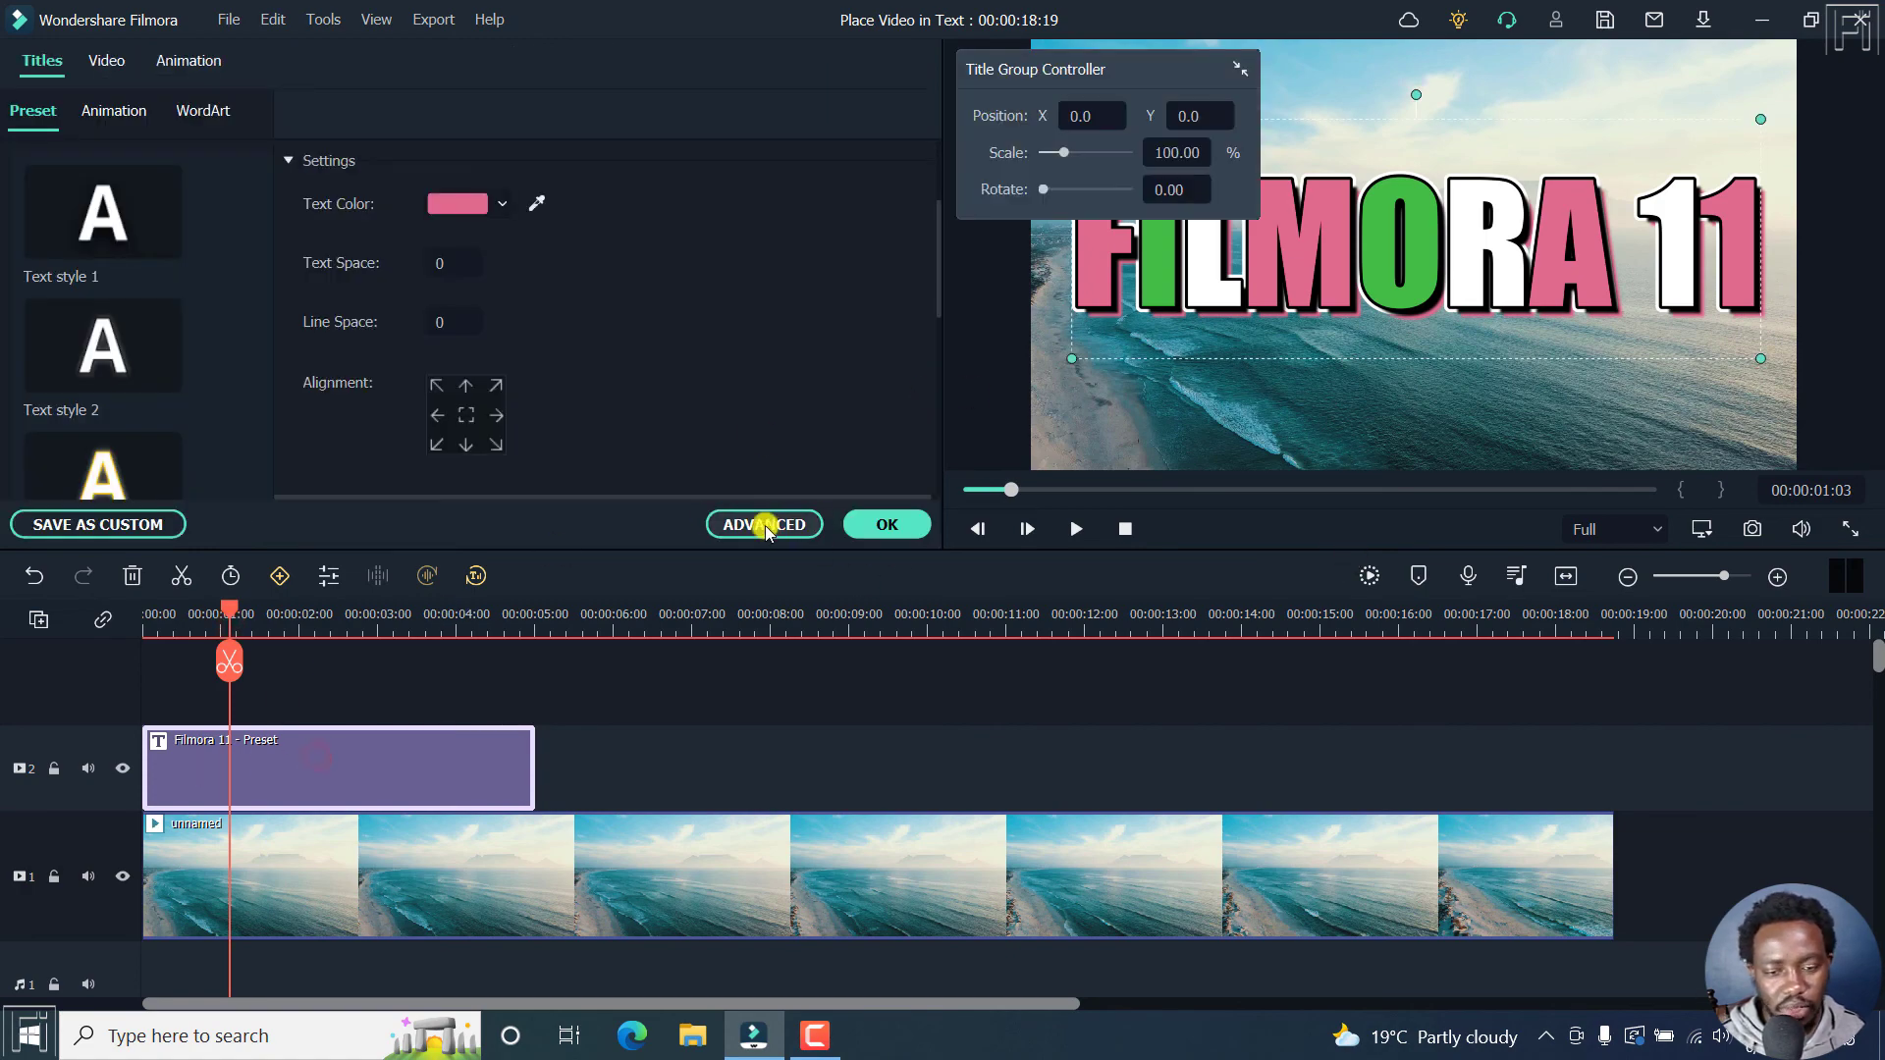
pyautogui.click(764, 525)
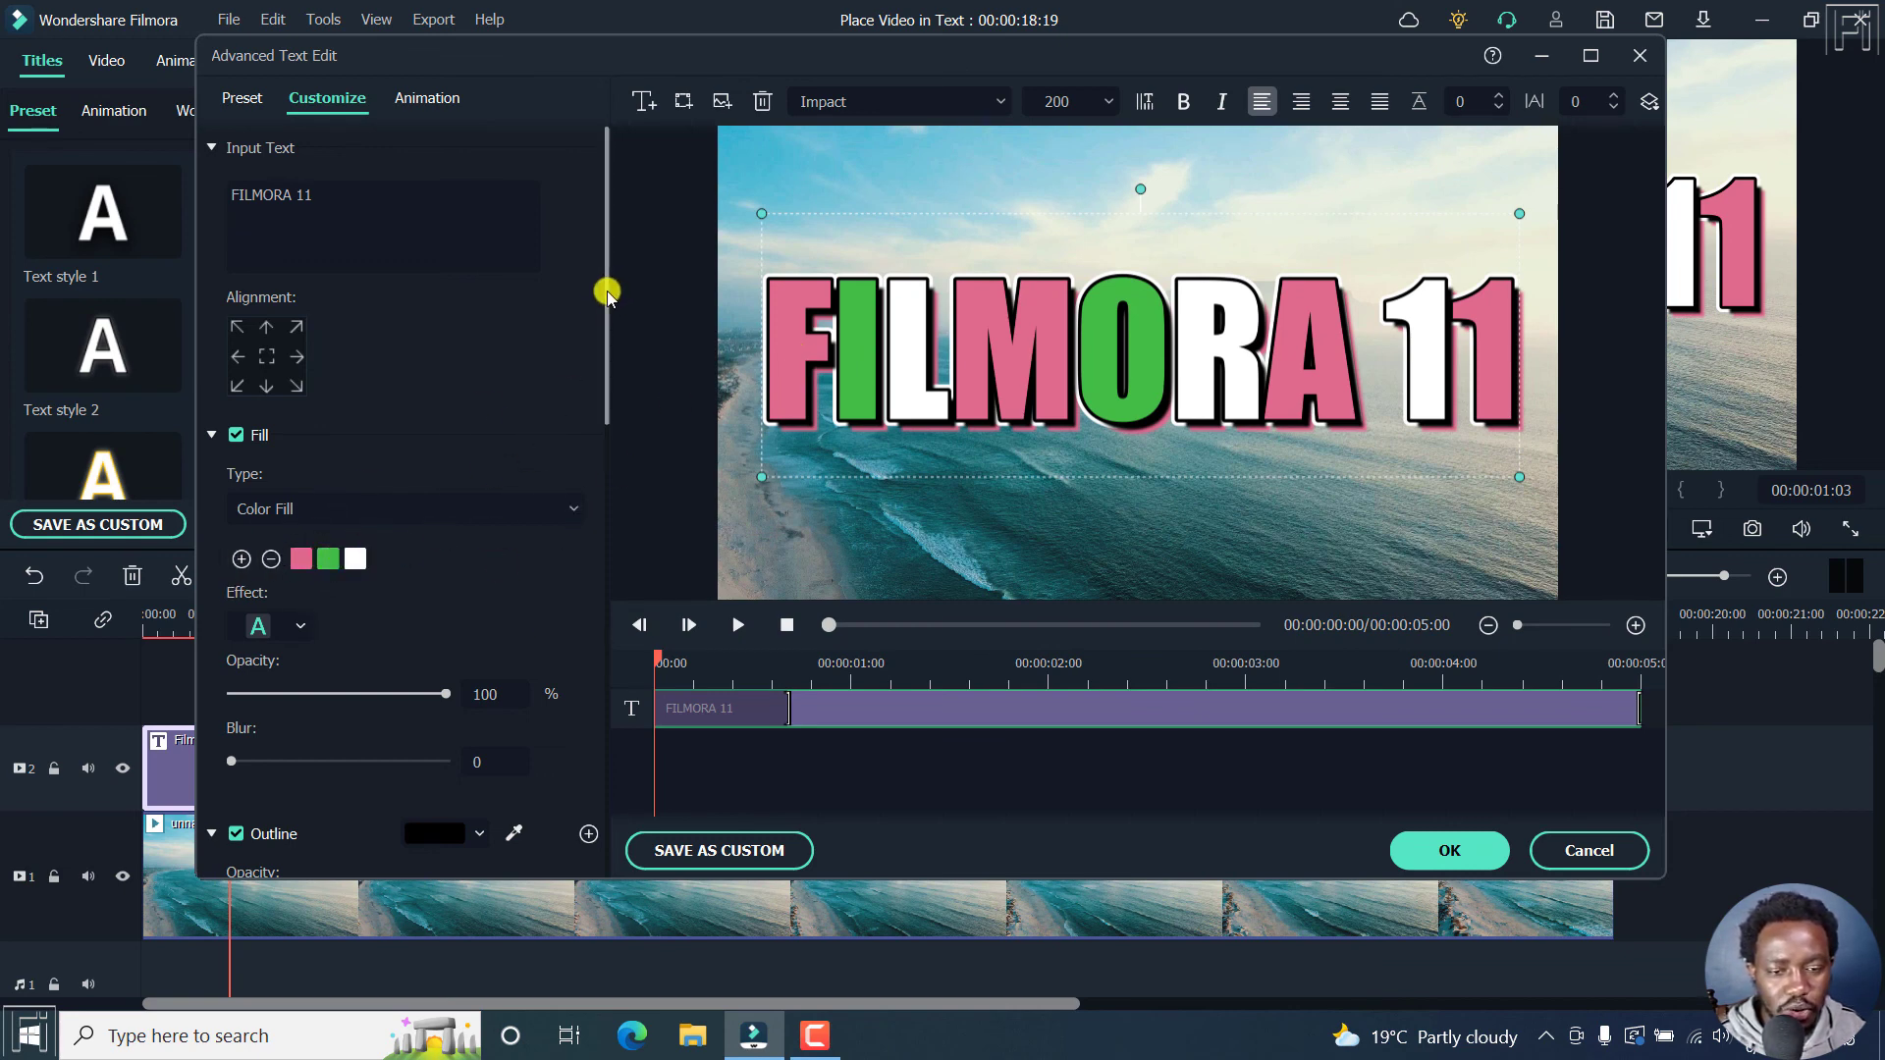
pyautogui.moveTo(607, 293); pyautogui.dragTo(601, 837)
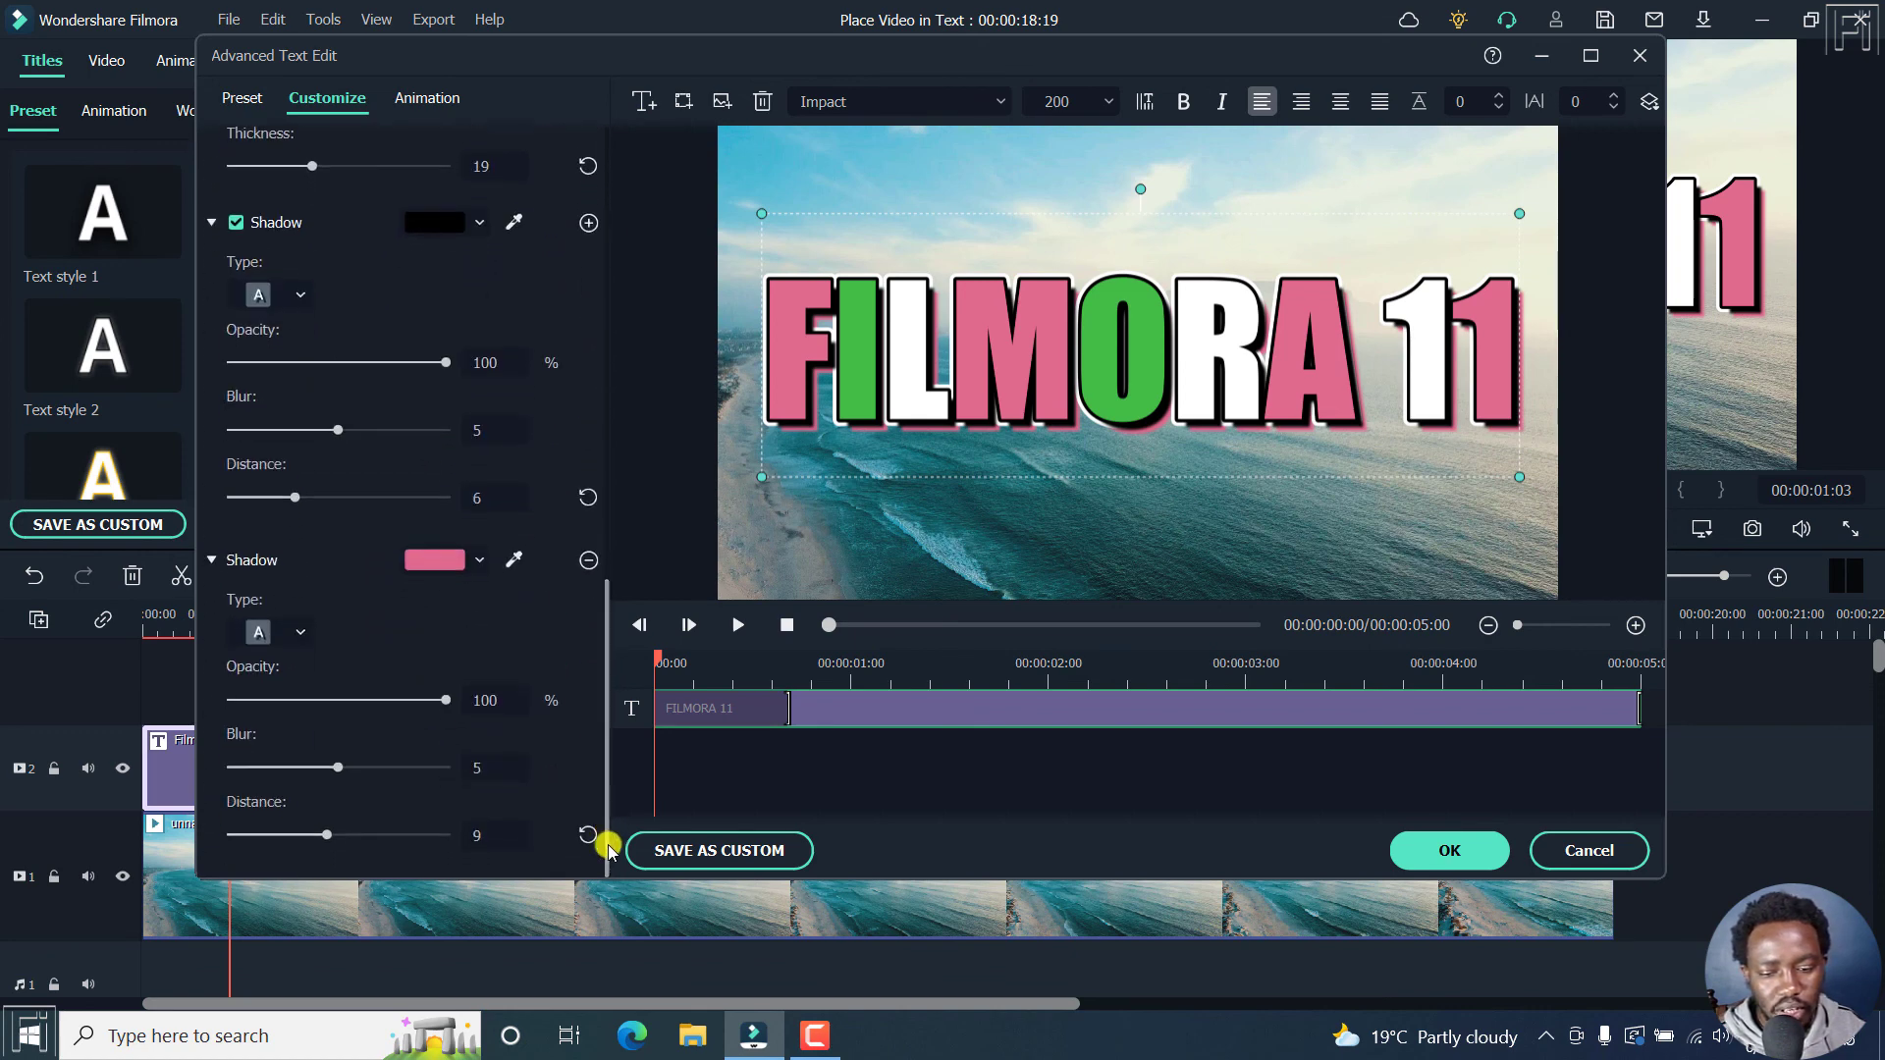
pyautogui.click(1470, 852)
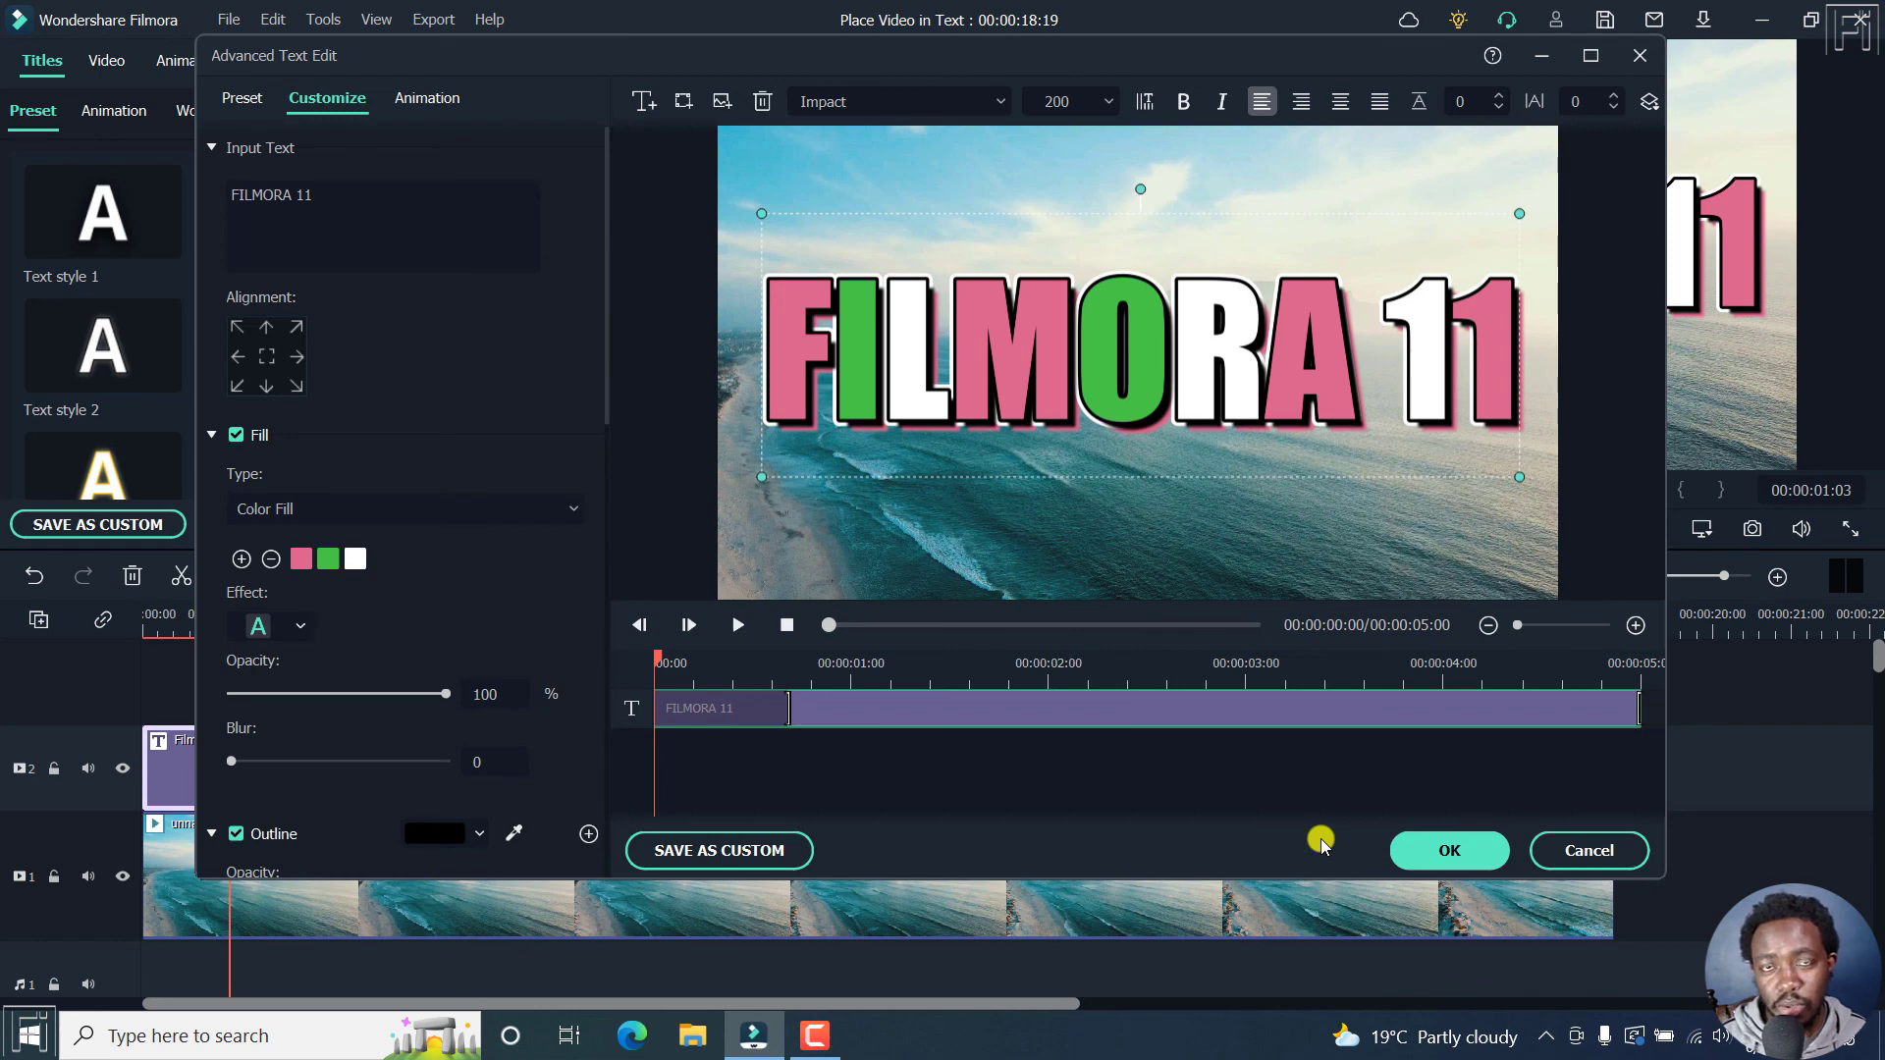